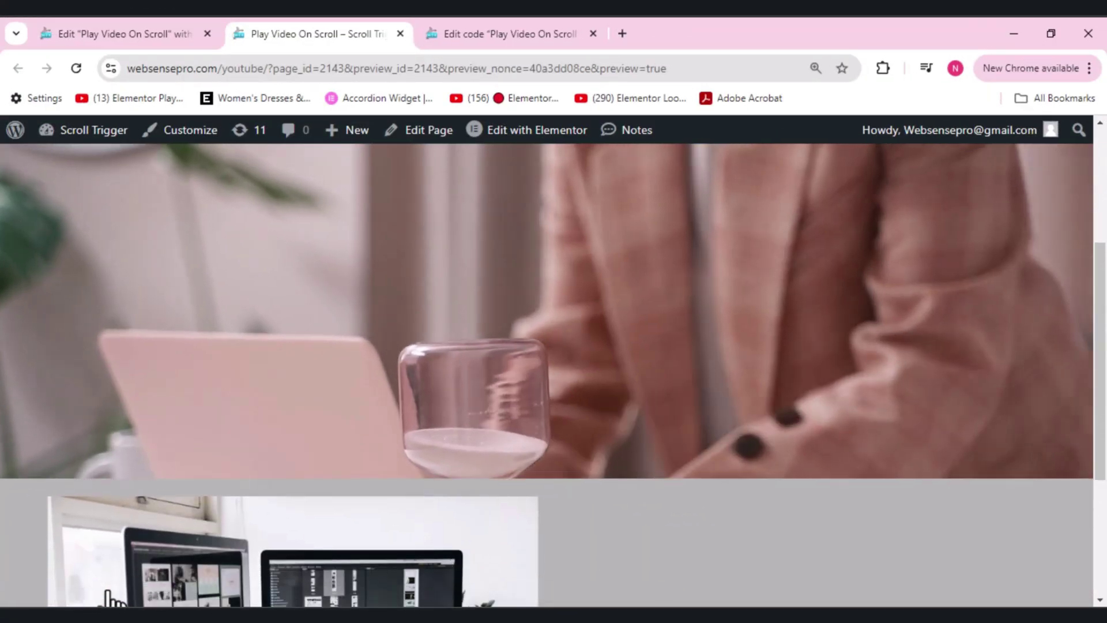
Scroll up and down through the site preview page
{"action": "scroll", "coordinate": [108, 597], "scroll_direction": "up", "scroll_amount": 4}
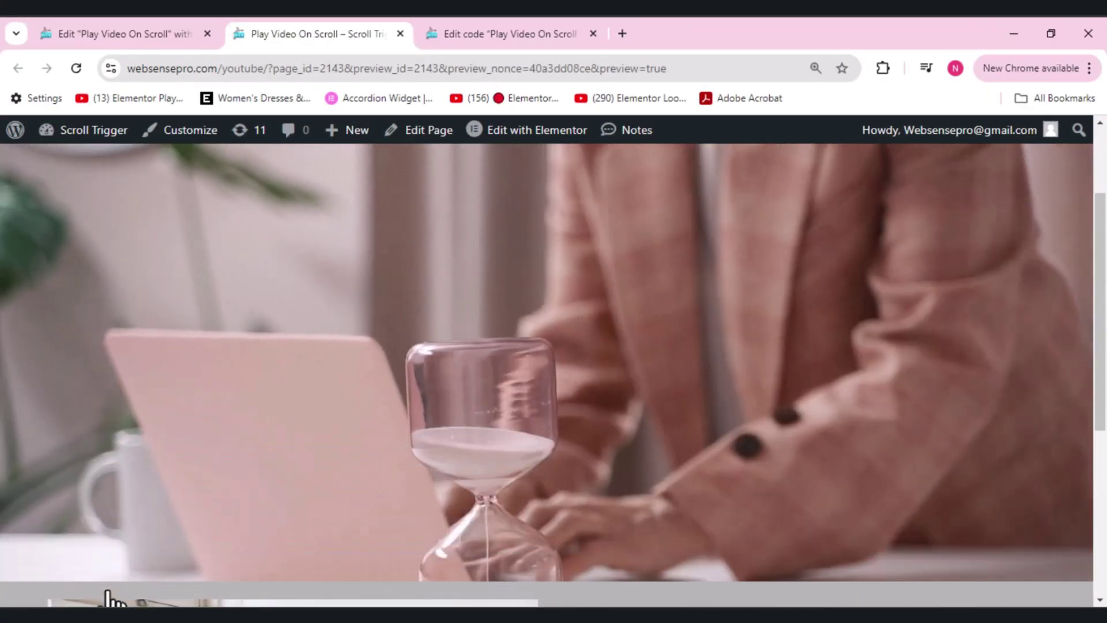
{"action": "scroll", "coordinate": [109, 598], "scroll_direction": "up", "scroll_amount": 1}
{"action": "scroll", "coordinate": [108, 597], "scroll_direction": "down", "scroll_amount": 4}
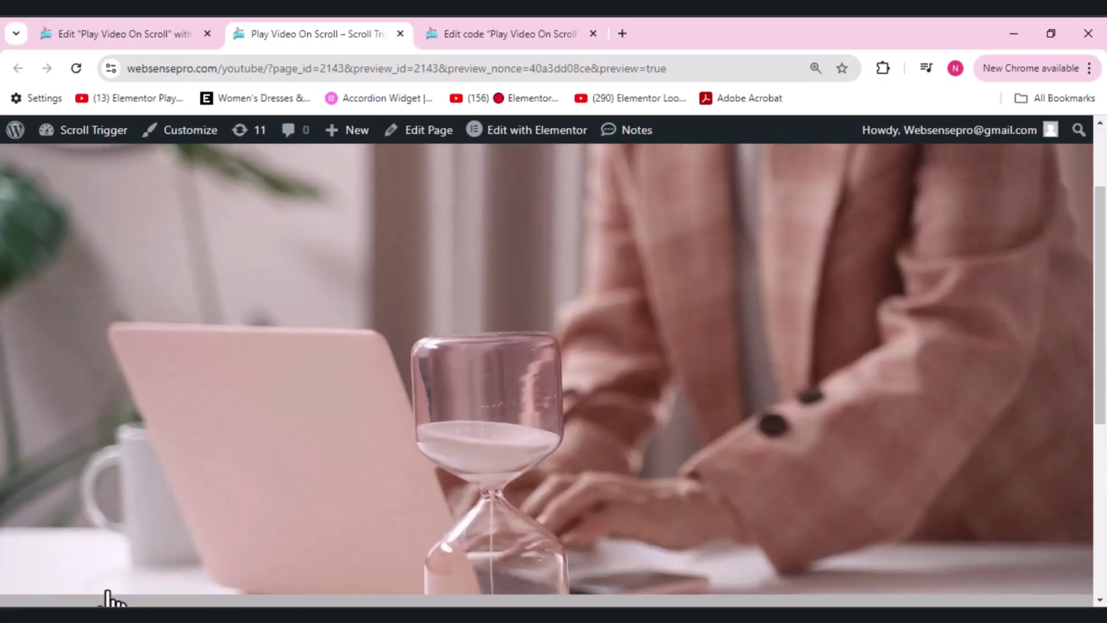
{"action": "scroll", "coordinate": [112, 600], "scroll_direction": "down", "scroll_amount": 4}
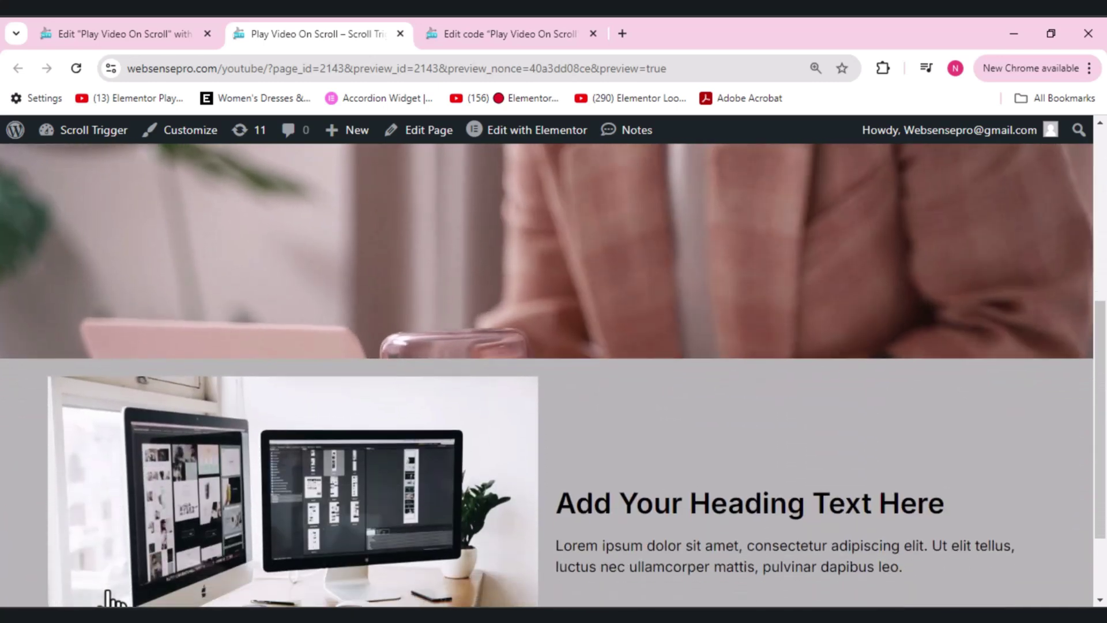
{"action": "scroll", "coordinate": [112, 599], "scroll_direction": "up", "scroll_amount": 5}
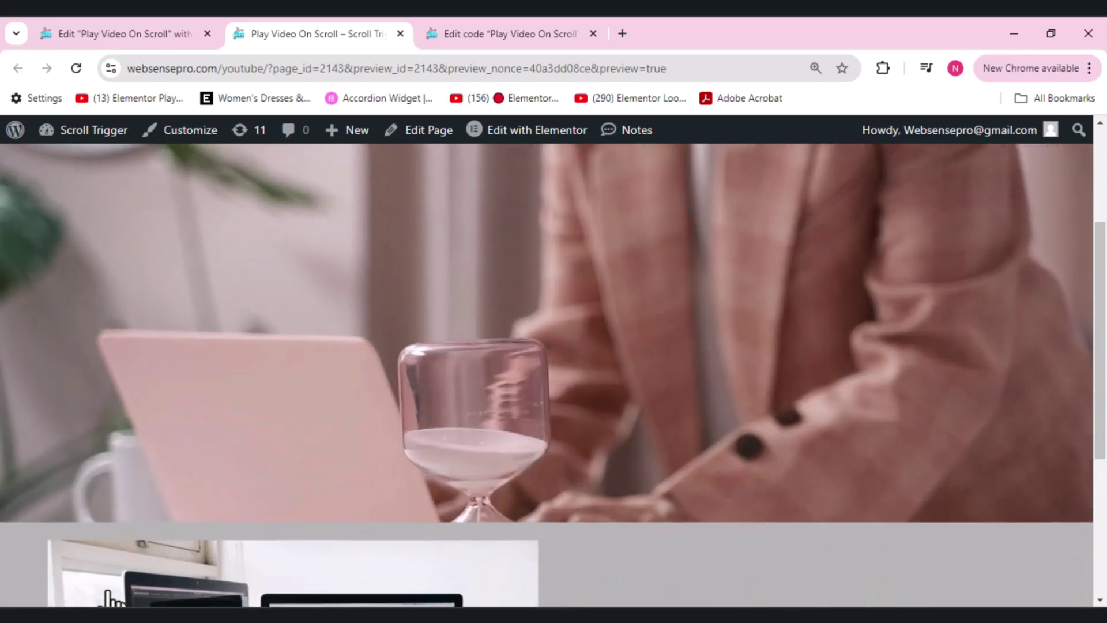
{"action": "scroll", "coordinate": [109, 599], "scroll_direction": "up", "scroll_amount": 2}
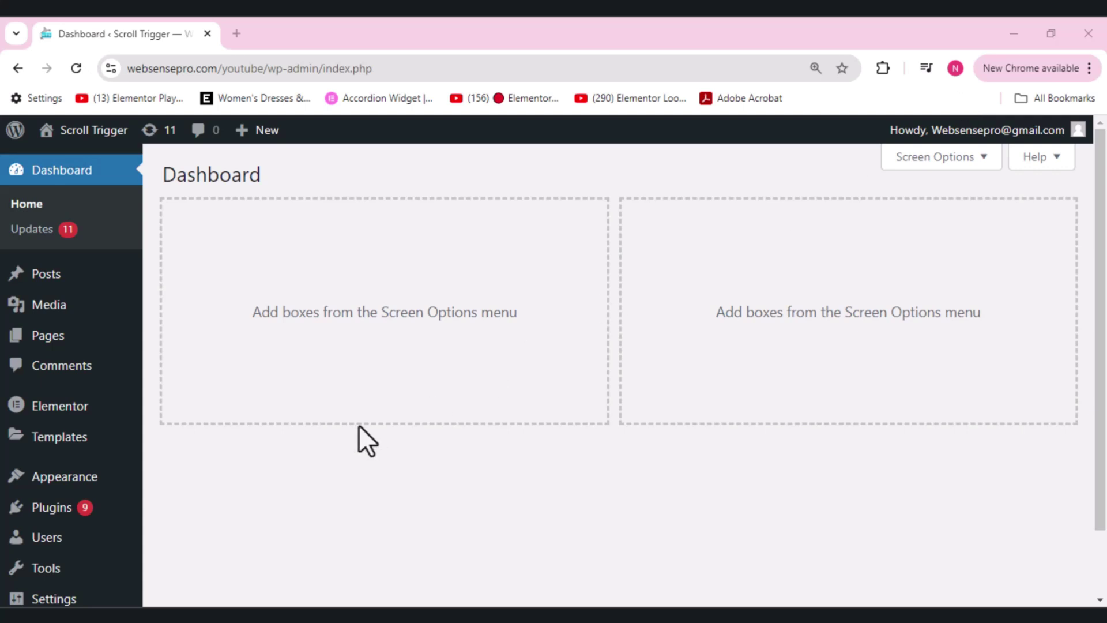
From the Pages list, add a new page, 'Play Video On Scroll', for editing in Elementor
{"action": "left_click", "coordinate": [55, 341]}
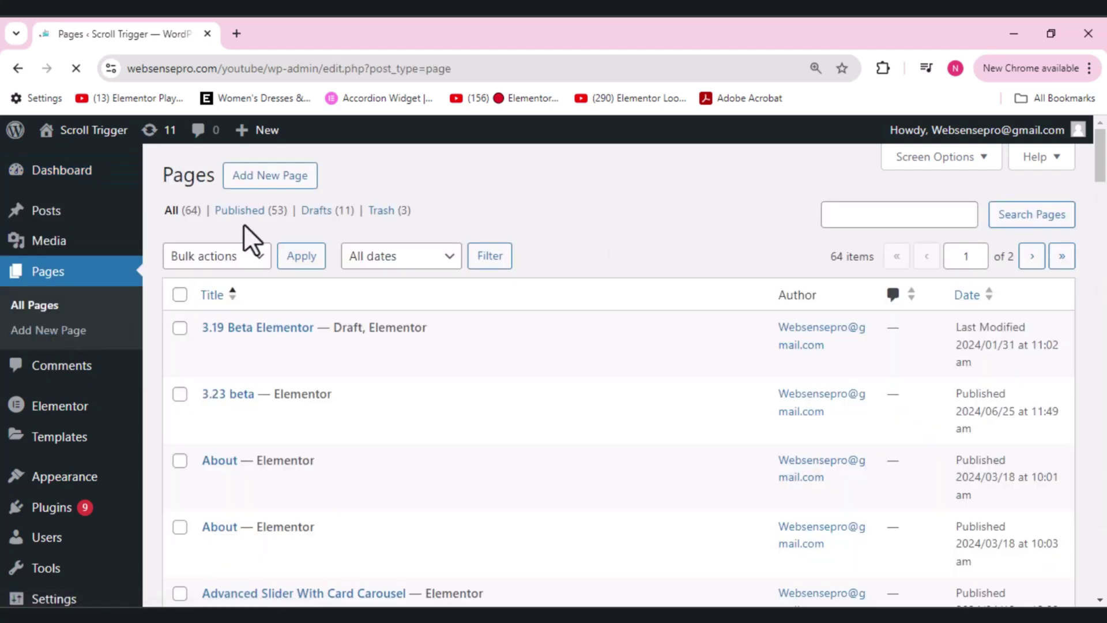
{"action": "left_click", "coordinate": [273, 176]}
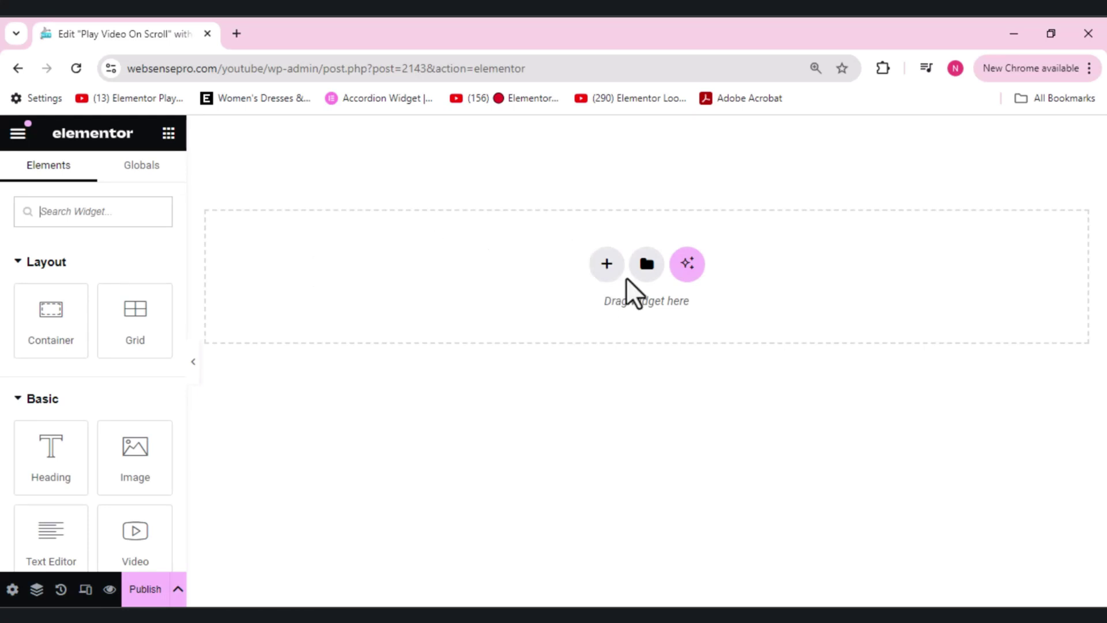
Add a two-column Flexbox container to the empty page
{"action": "left_click", "coordinate": [607, 264]}
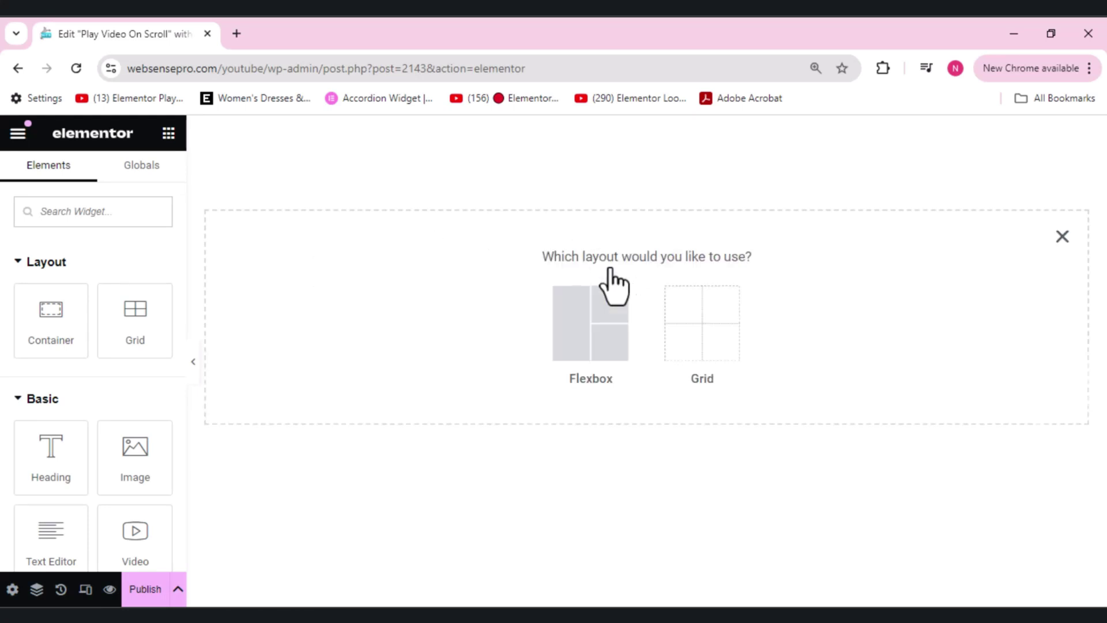
{"action": "left_click", "coordinate": [562, 337]}
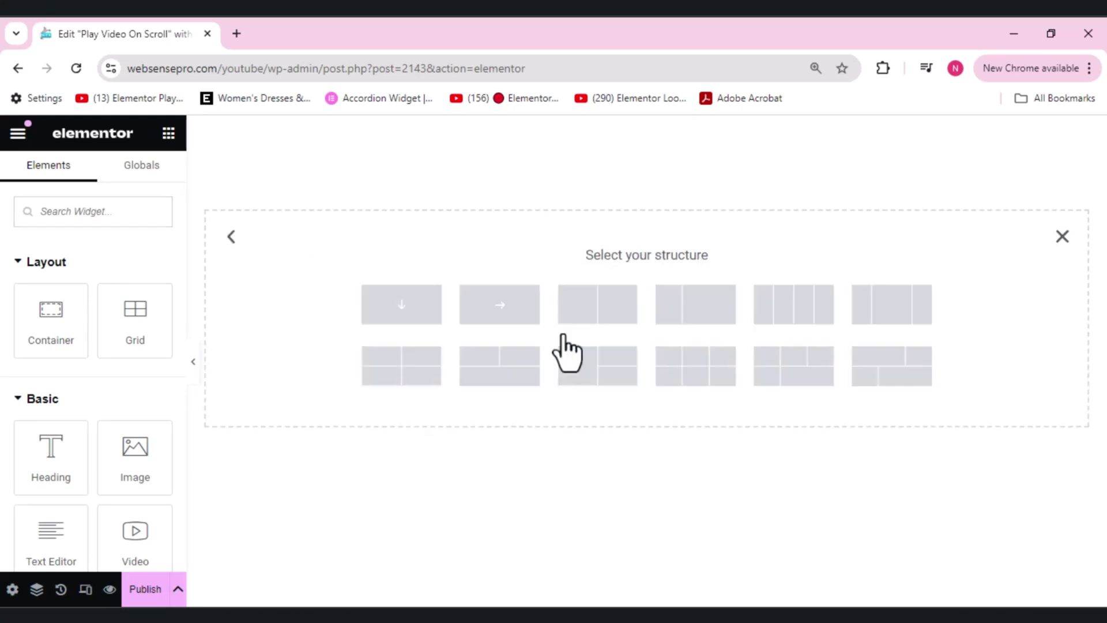
{"action": "left_click", "coordinate": [584, 302]}
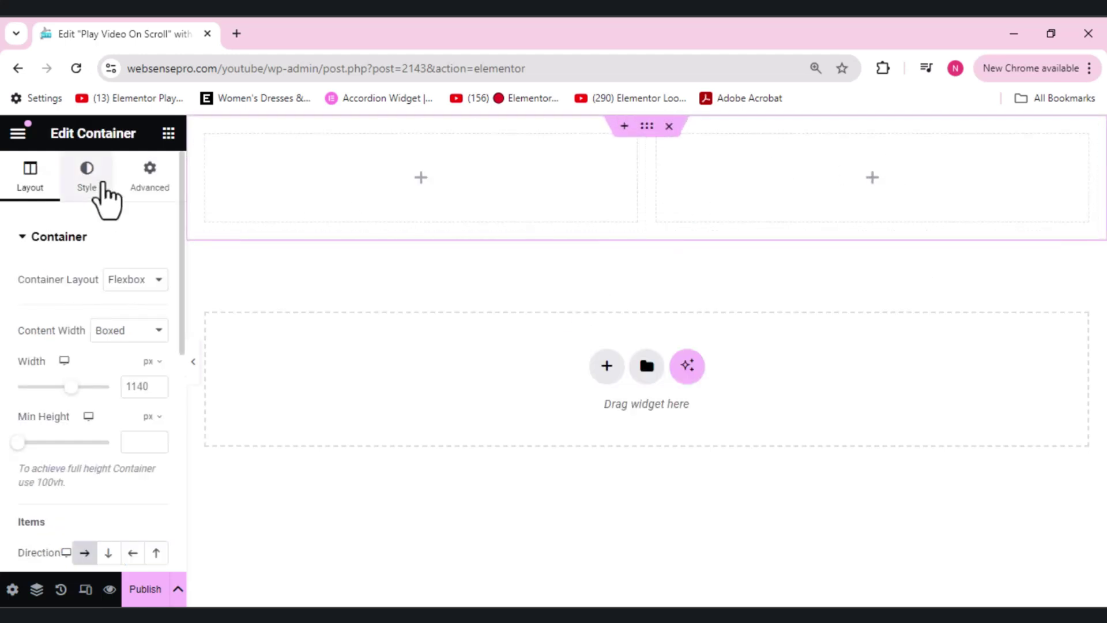
{"action": "left_click", "coordinate": [169, 136]}
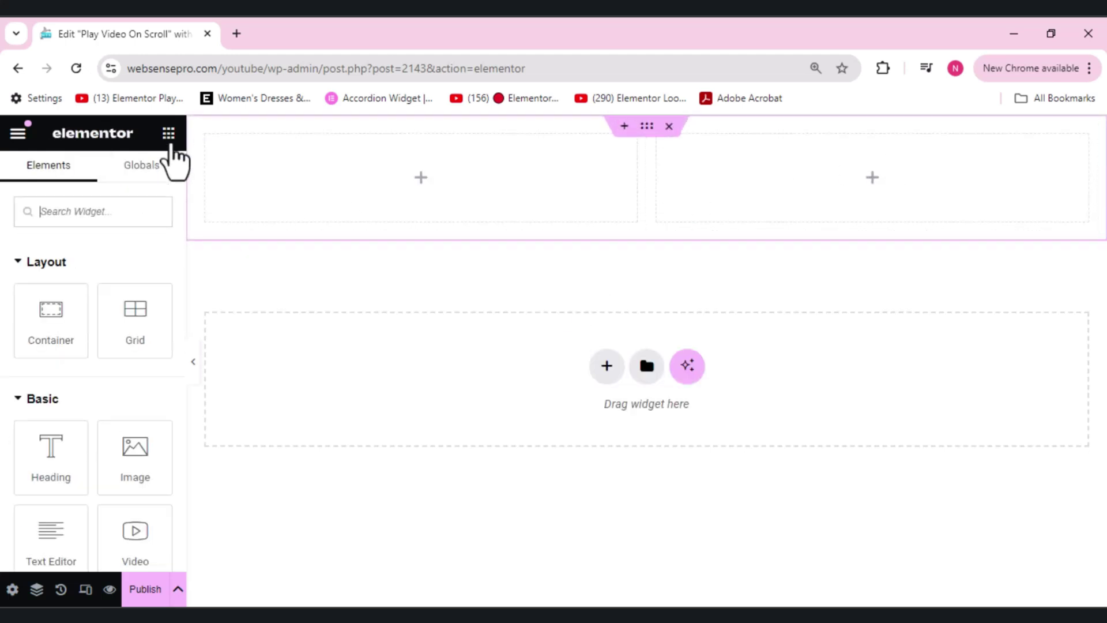
Place an Image widget in the left column showing the white-logo.png logo
{"action": "left_click_drag", "start_coordinate": [134, 468], "coordinate": [410, 188]}
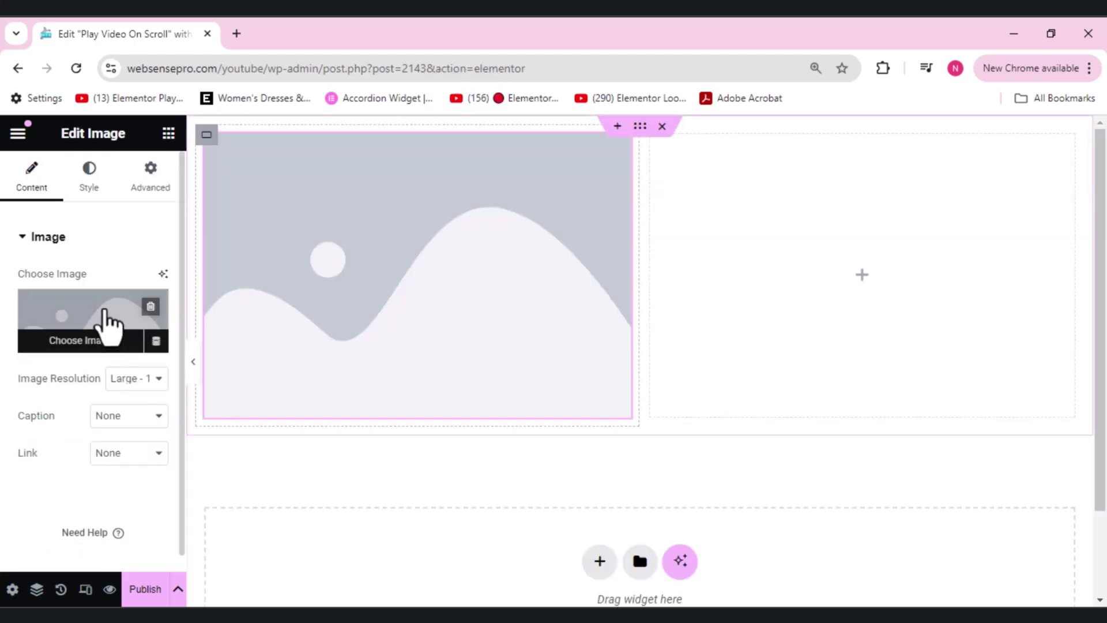
{"action": "left_click", "coordinate": [109, 327]}
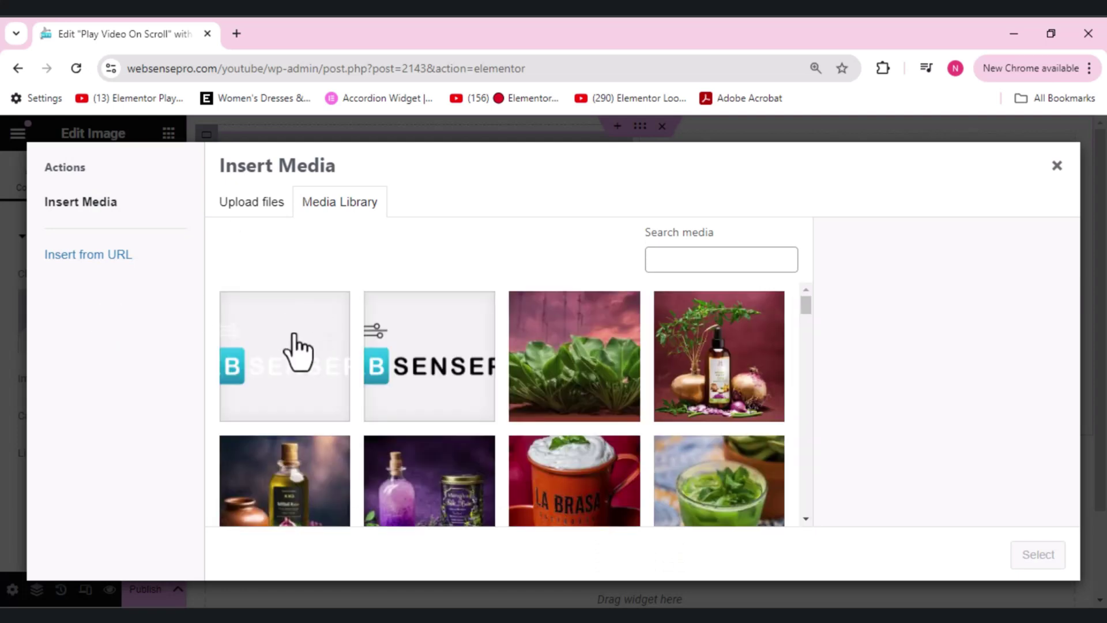
{"action": "left_click", "coordinate": [299, 350]}
{"action": "left_click", "coordinate": [1038, 555]}
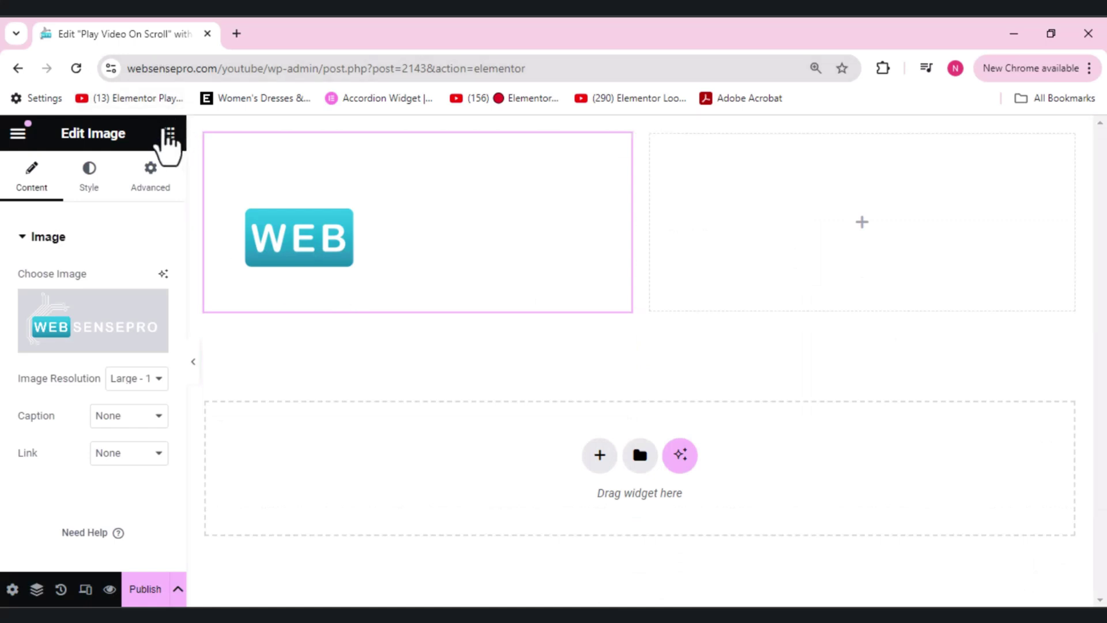
{"action": "left_click", "coordinate": [169, 136]}
Add a WordPress Menu widget to the right column
{"action": "left_click", "coordinate": [93, 205]}
{"action": "type", "text": "m"}
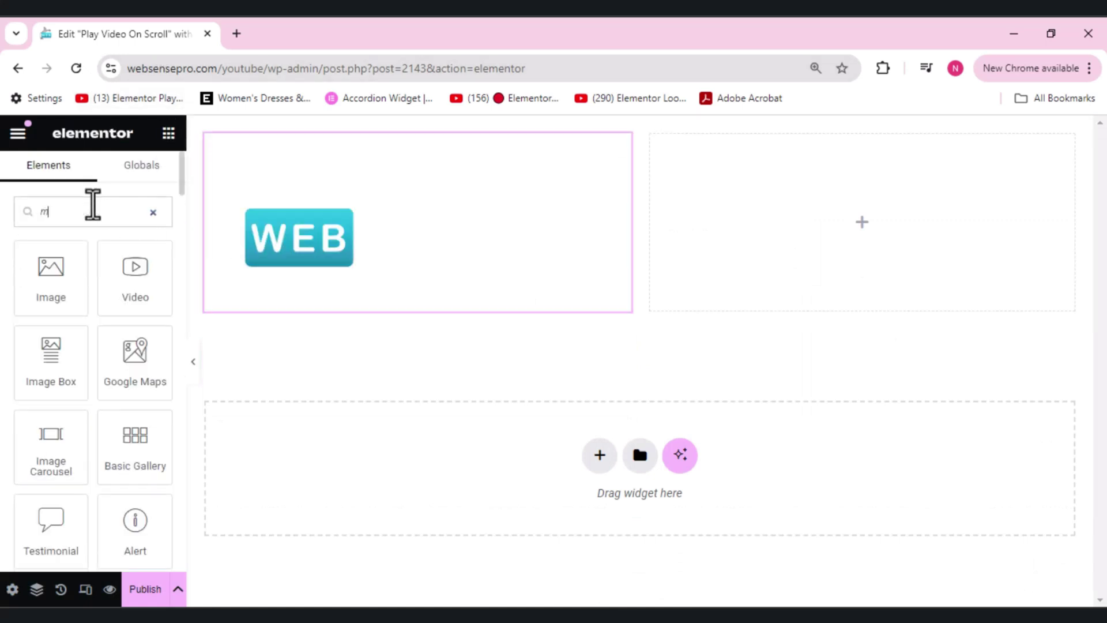
{"action": "type", "text": "enu"}
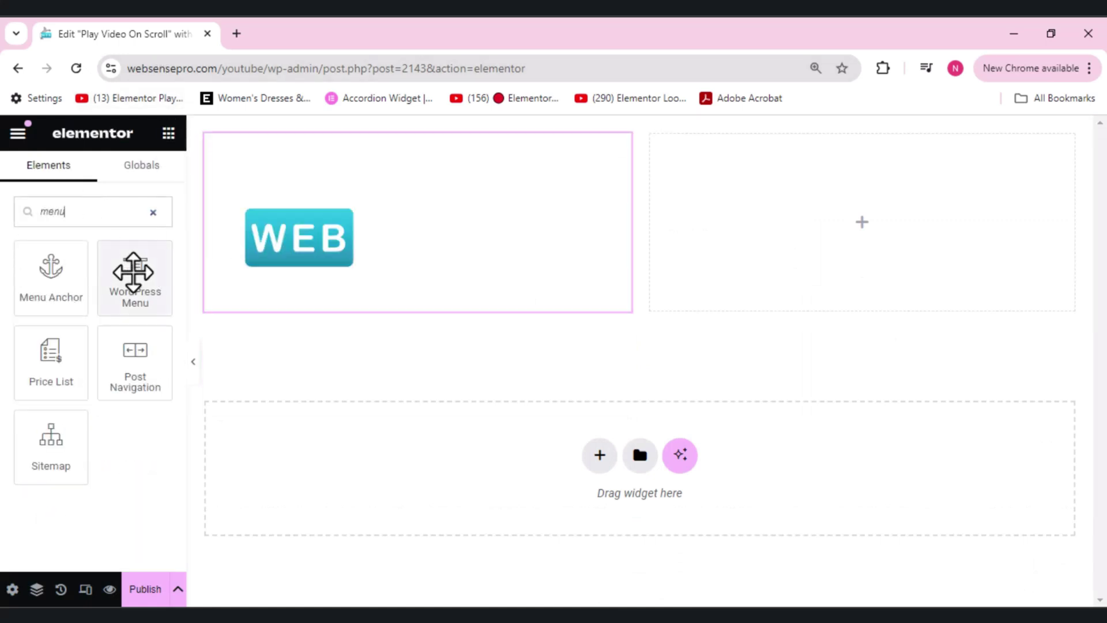
{"action": "left_click_drag", "start_coordinate": [131, 267], "coordinate": [853, 194]}
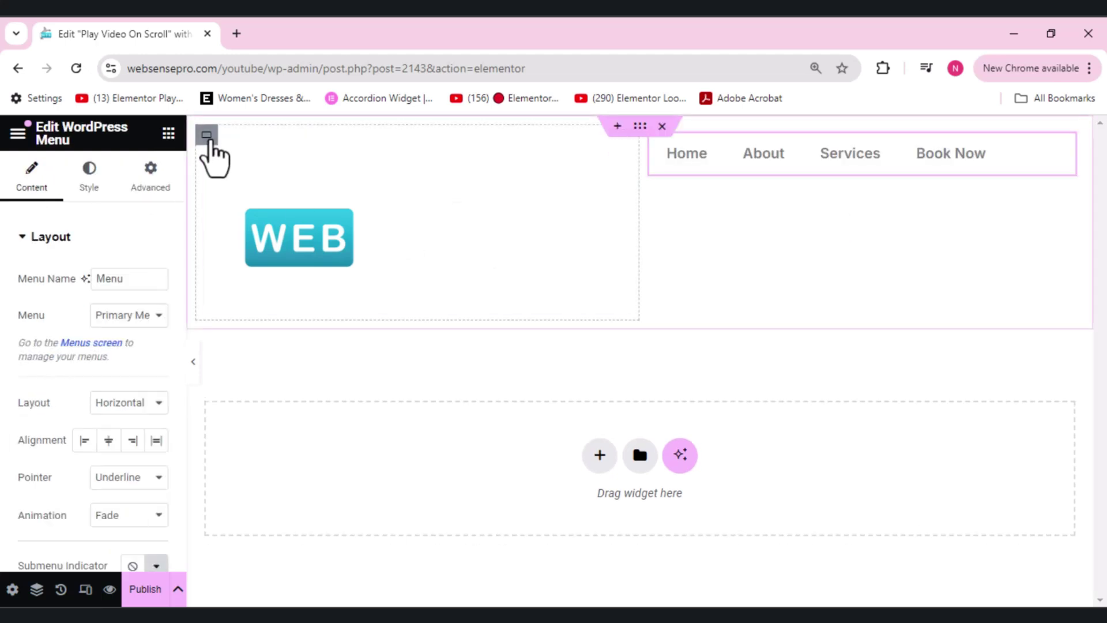
Size the columns to 25% and 75% and align the menu items to the end
{"action": "left_click", "coordinate": [208, 138]}
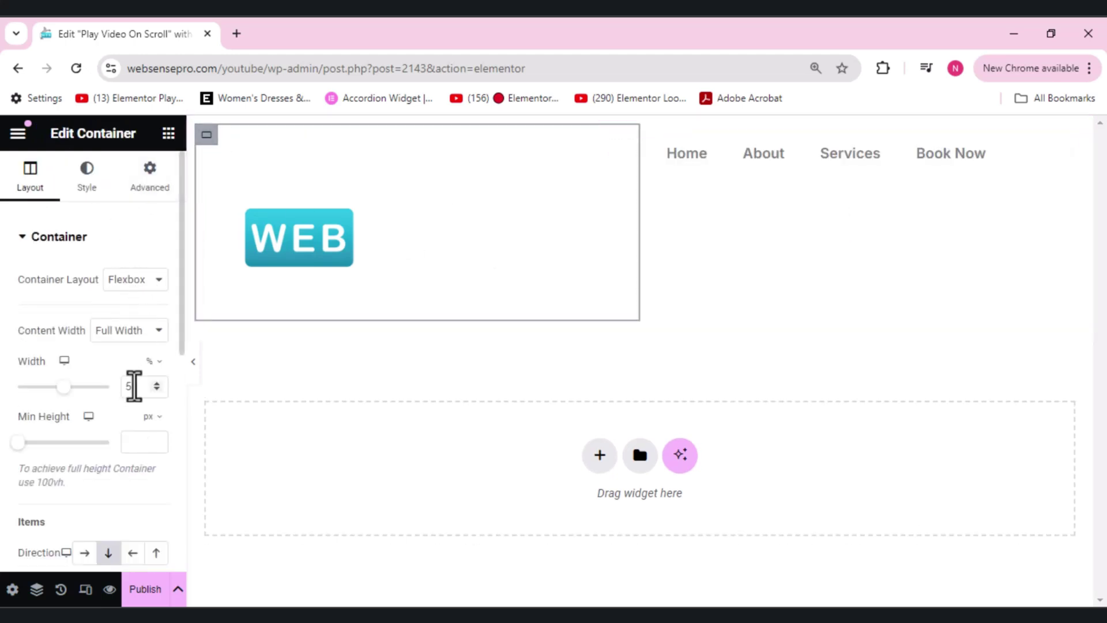
{"action": "double_click", "coordinate": [134, 386]}
{"action": "type", "text": "25"}
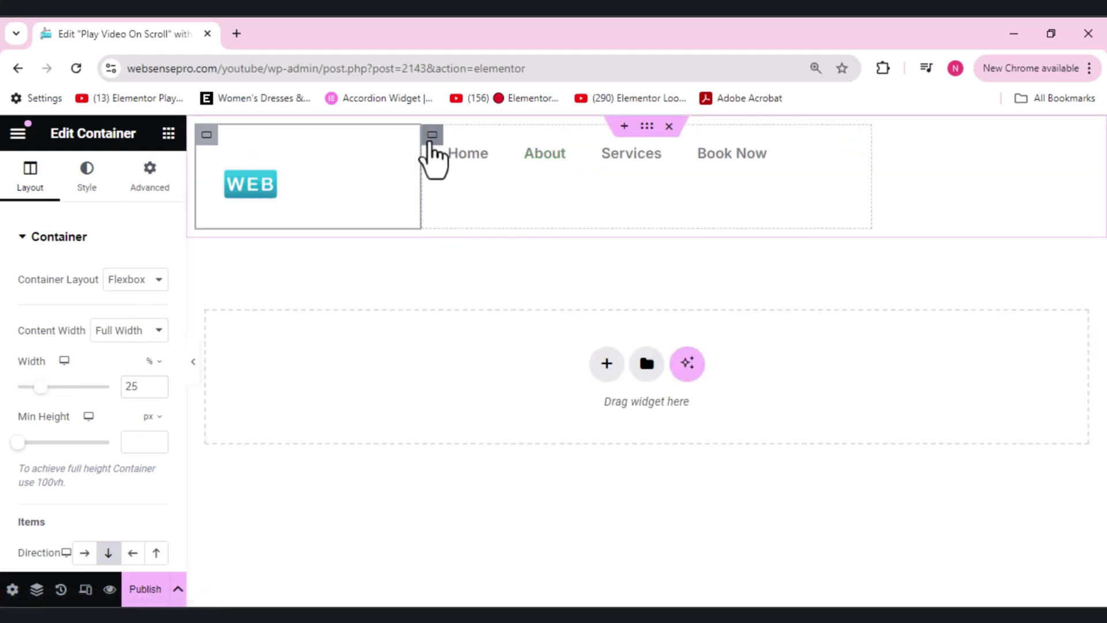
{"action": "left_click", "coordinate": [432, 135]}
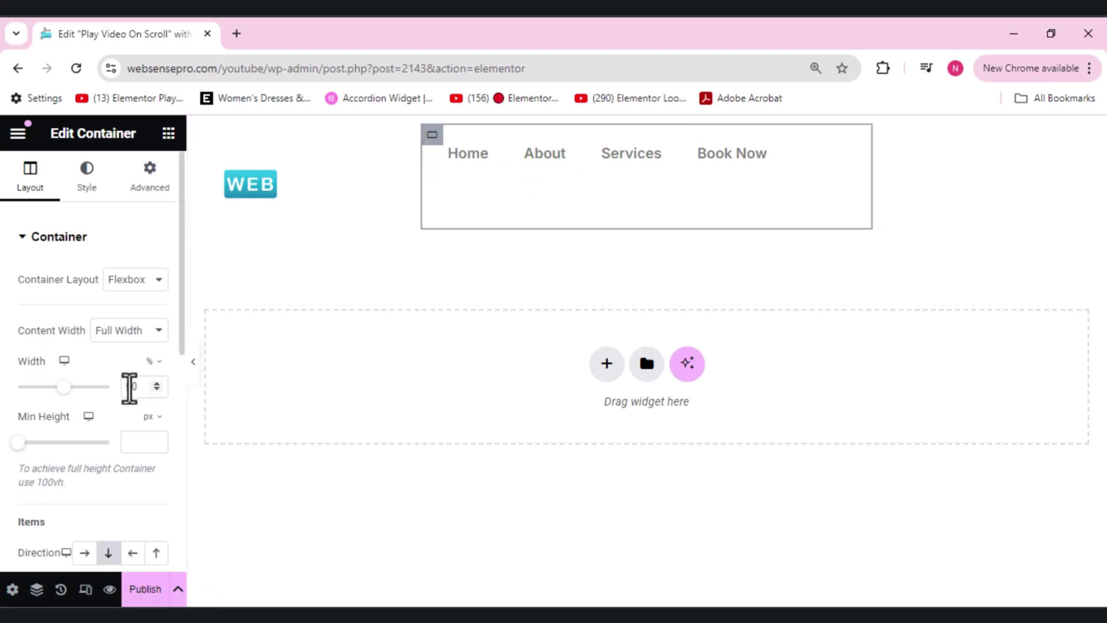
{"action": "double_click", "coordinate": [130, 387]}
{"action": "type", "text": "75"}
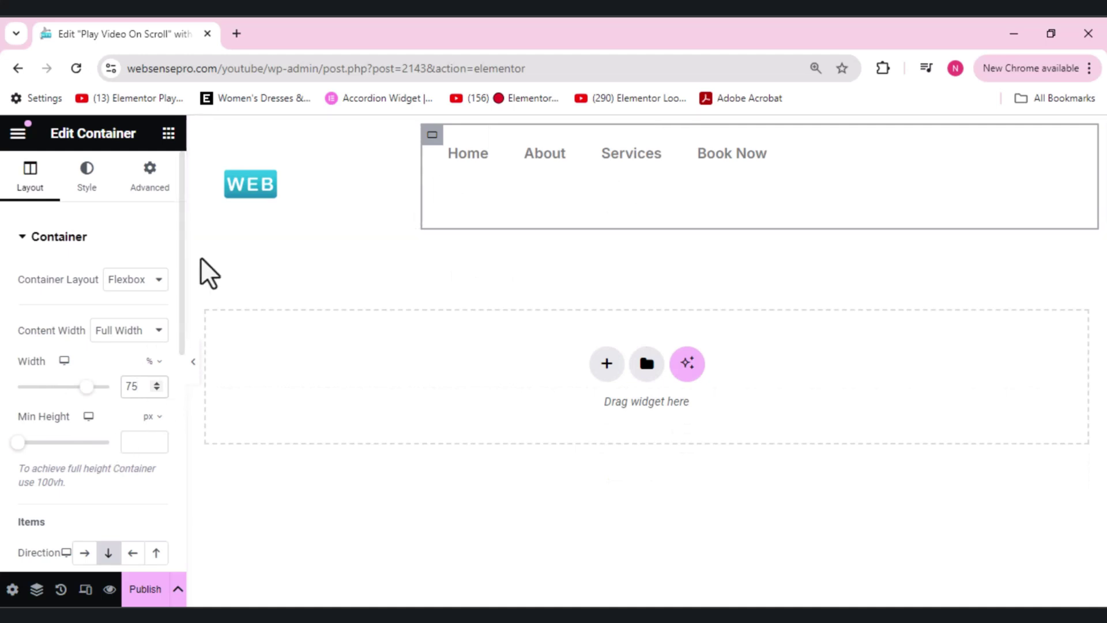
{"action": "scroll", "coordinate": [154, 366], "scroll_direction": "down", "scroll_amount": 5}
{"action": "left_click", "coordinate": [140, 328]}
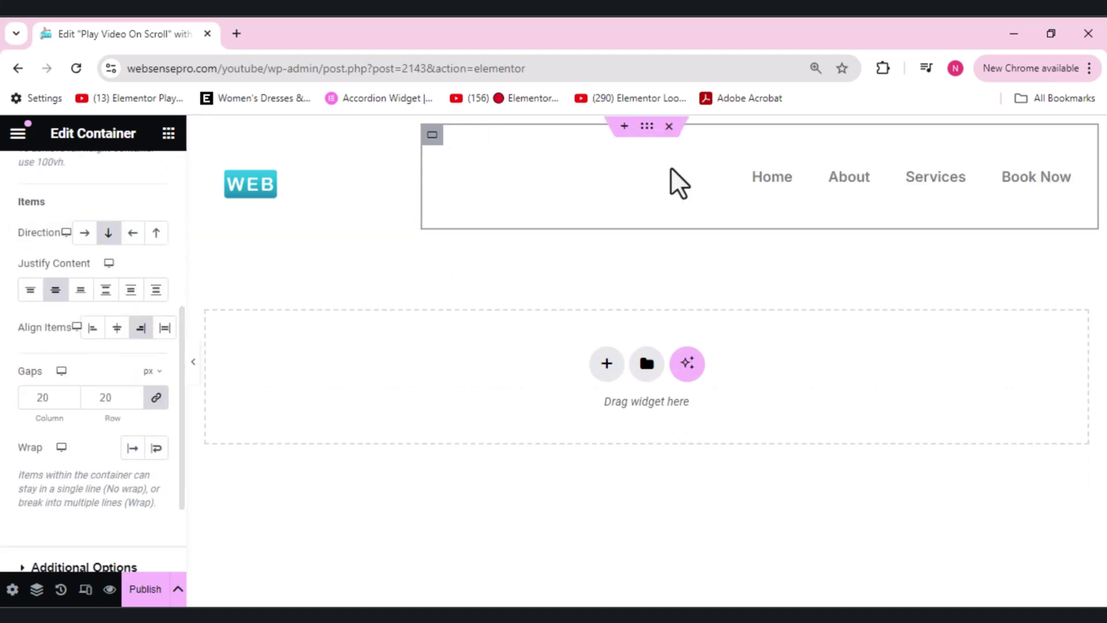
Set the menu's text colour to near-white #FFFEFE
{"action": "left_click", "coordinate": [825, 179]}
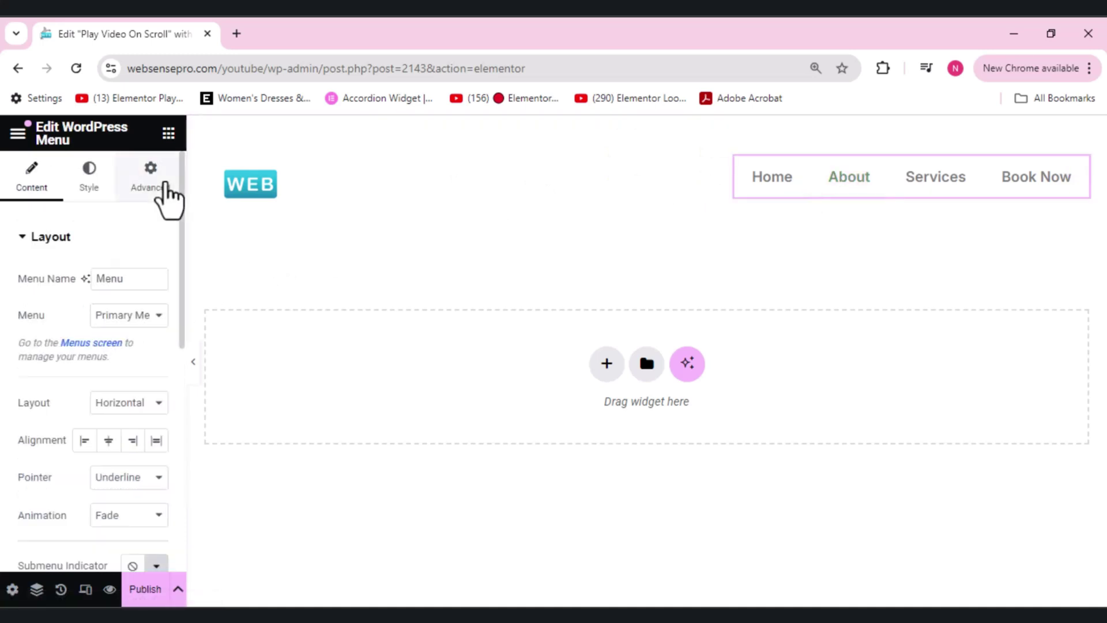
{"action": "left_click", "coordinate": [89, 186]}
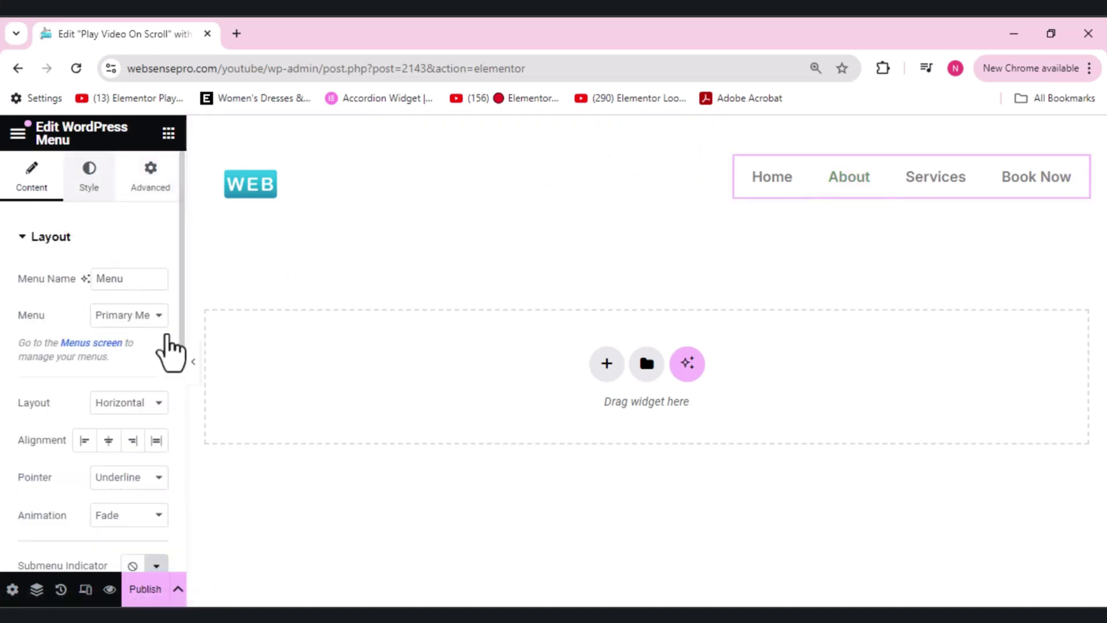
{"action": "left_click", "coordinate": [153, 369]}
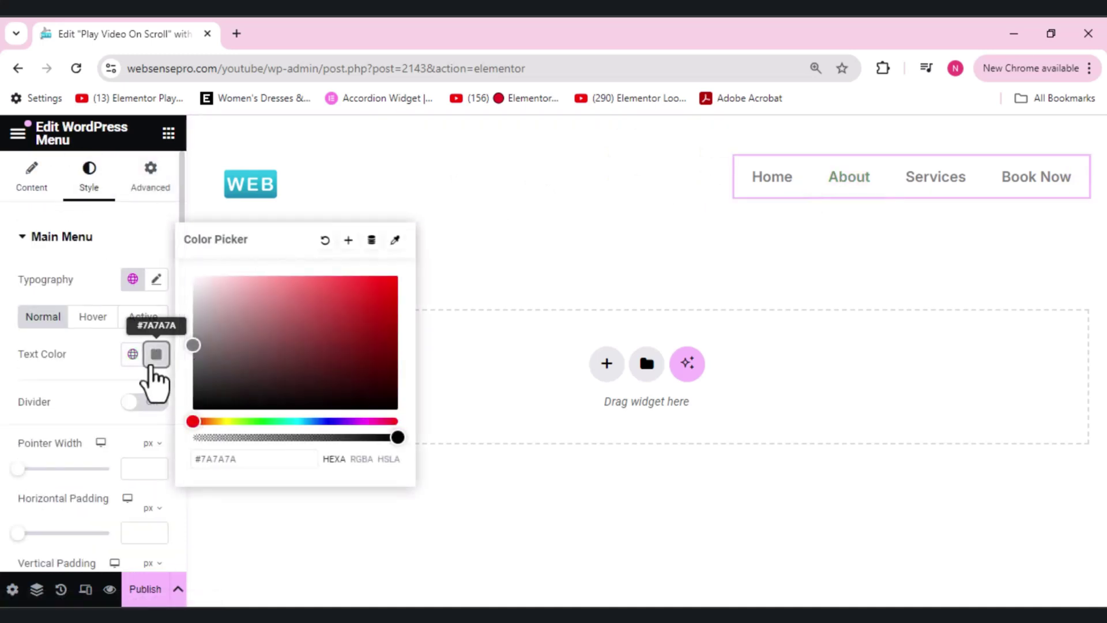
{"action": "left_click", "coordinate": [233, 335]}
{"action": "left_click_drag", "start_coordinate": [221, 298], "coordinate": [194, 268]}
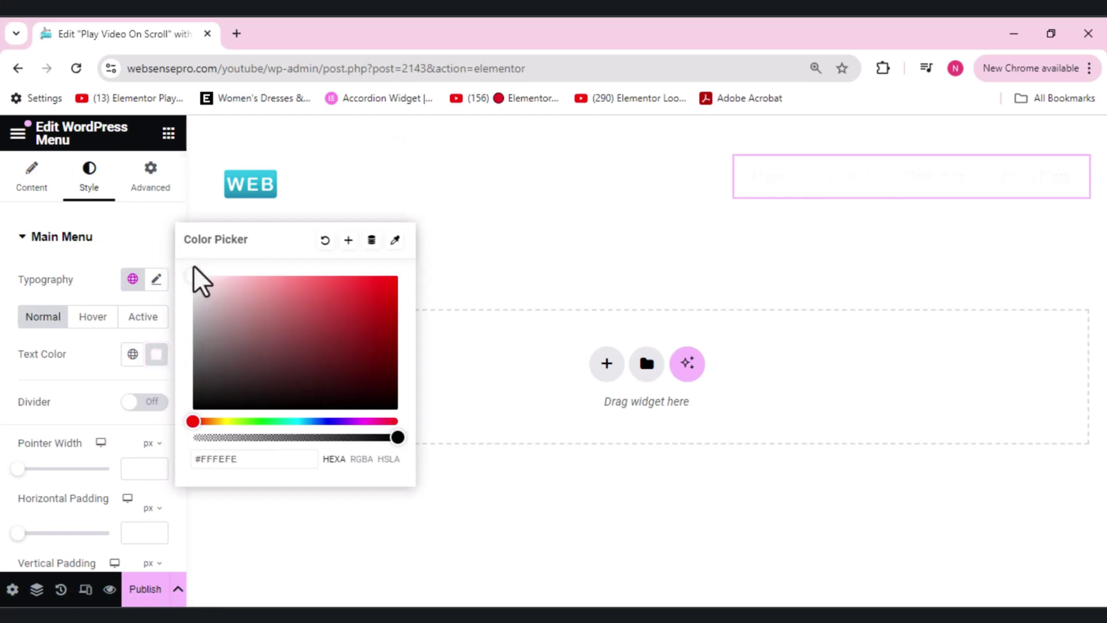
{"action": "left_click", "coordinate": [658, 287]}
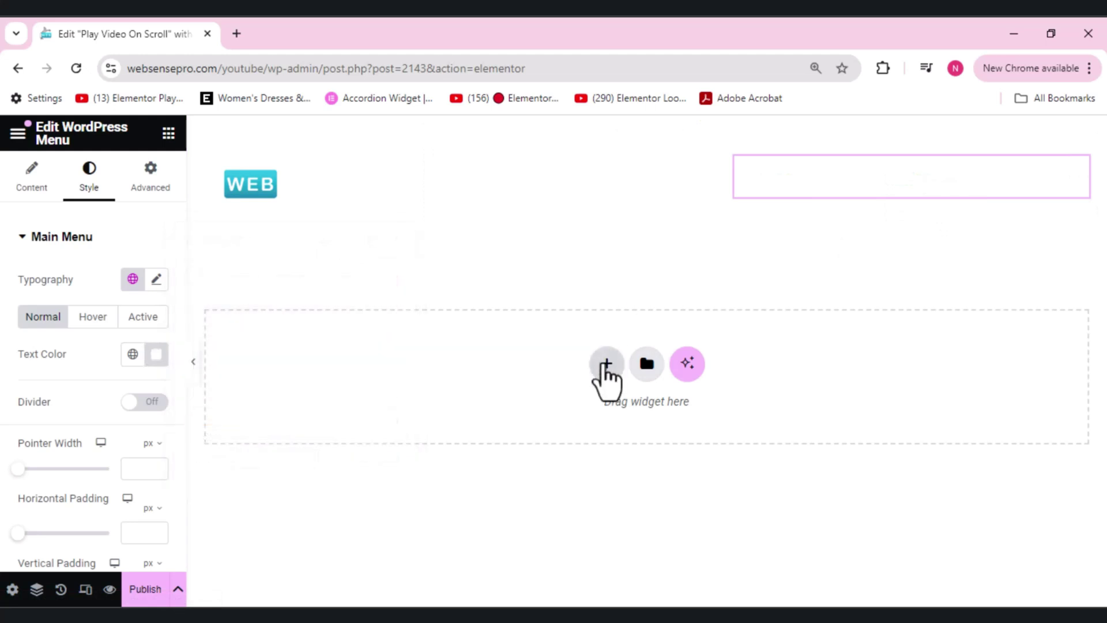
Shrink the logo image's width and align it to the left in its Style settings
{"action": "left_click", "coordinate": [308, 211]}
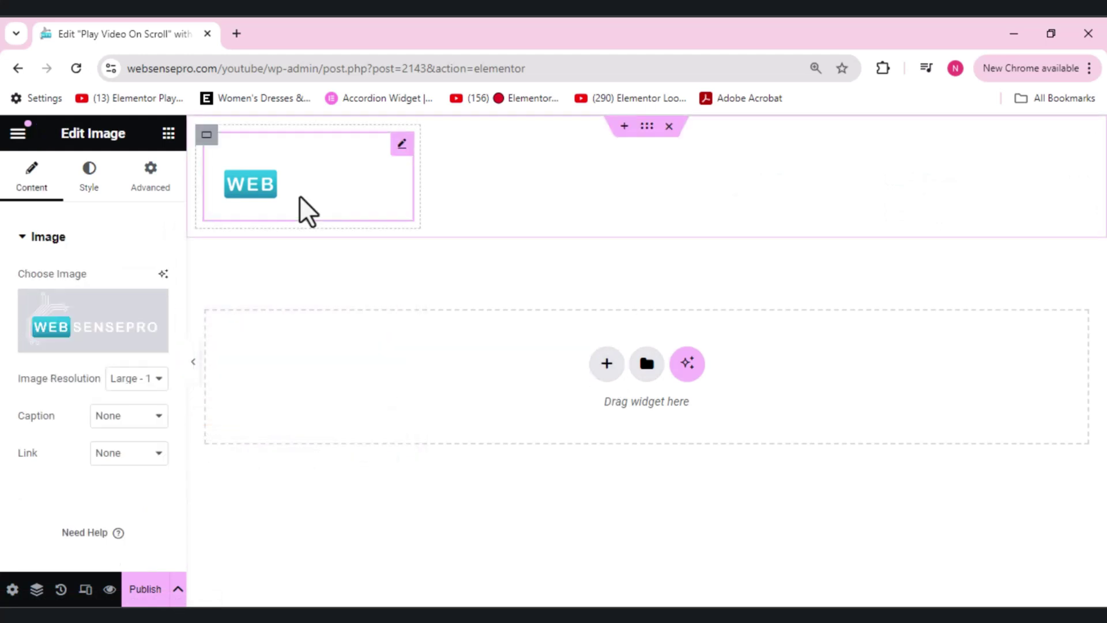
{"action": "left_click", "coordinate": [86, 188]}
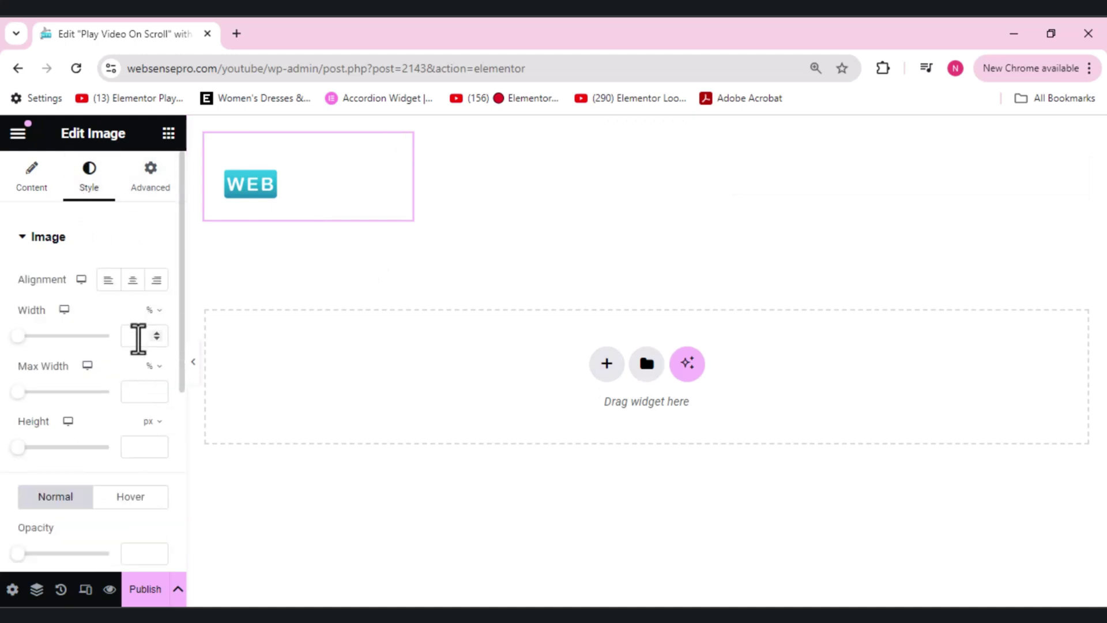
{"action": "left_click_drag", "start_coordinate": [20, 338], "coordinate": [67, 340]}
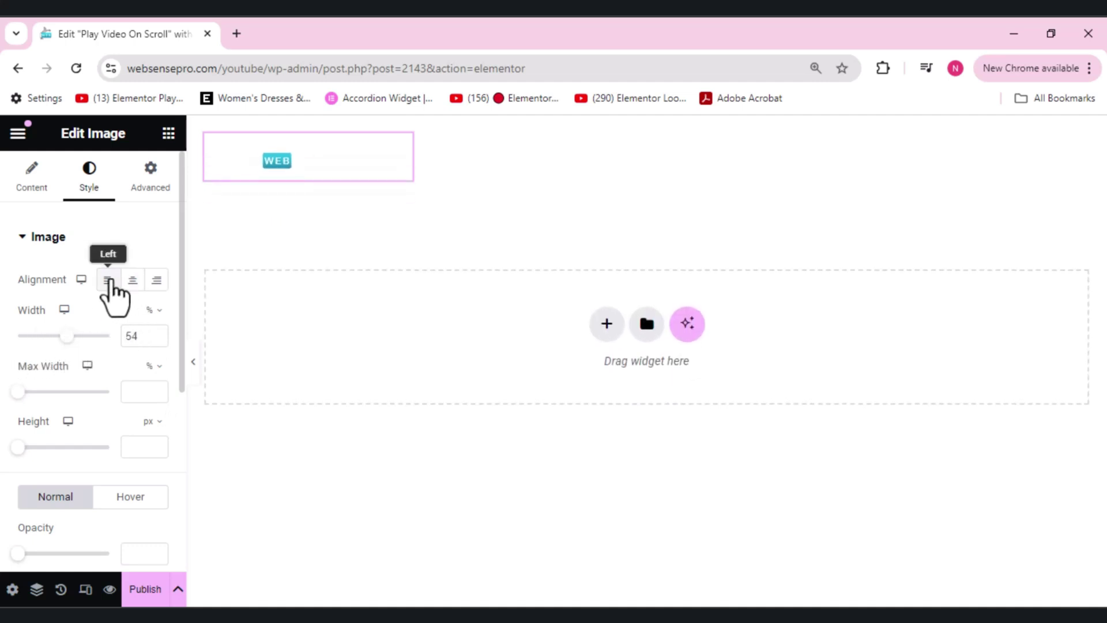
{"action": "left_click", "coordinate": [109, 279]}
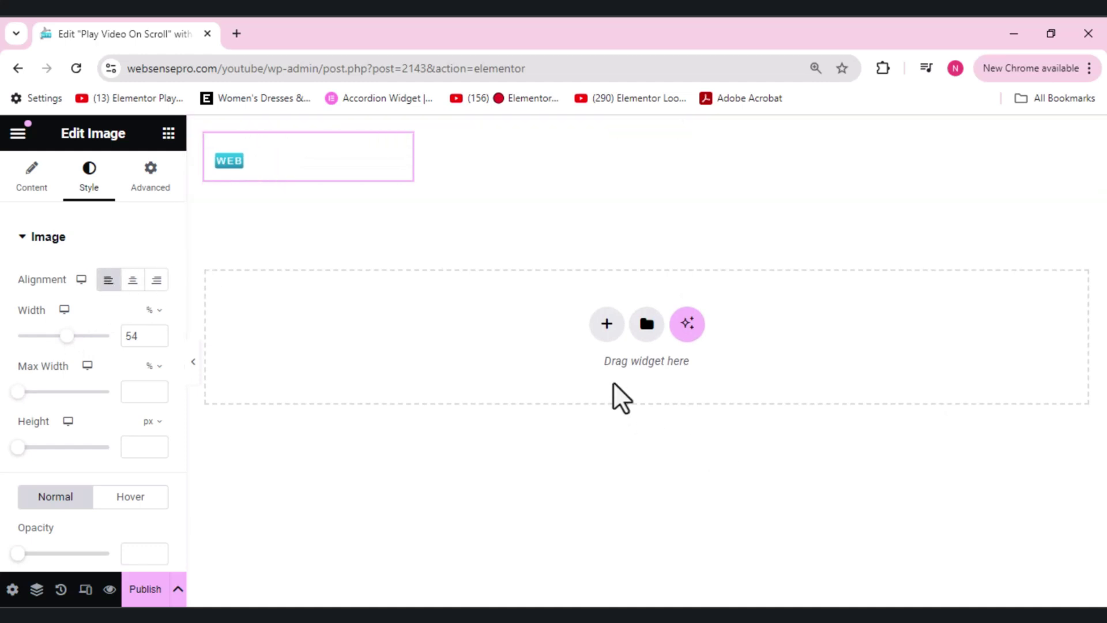
Add a one-column Flexbox container below the header
{"action": "left_click", "coordinate": [606, 324]}
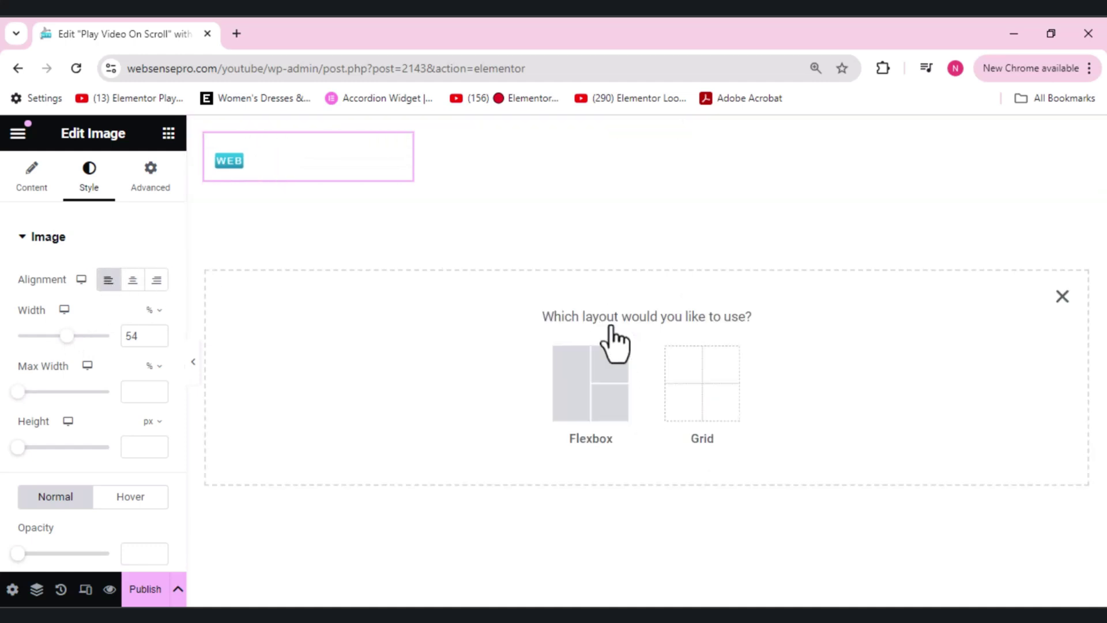
{"action": "left_click", "coordinate": [581, 405]}
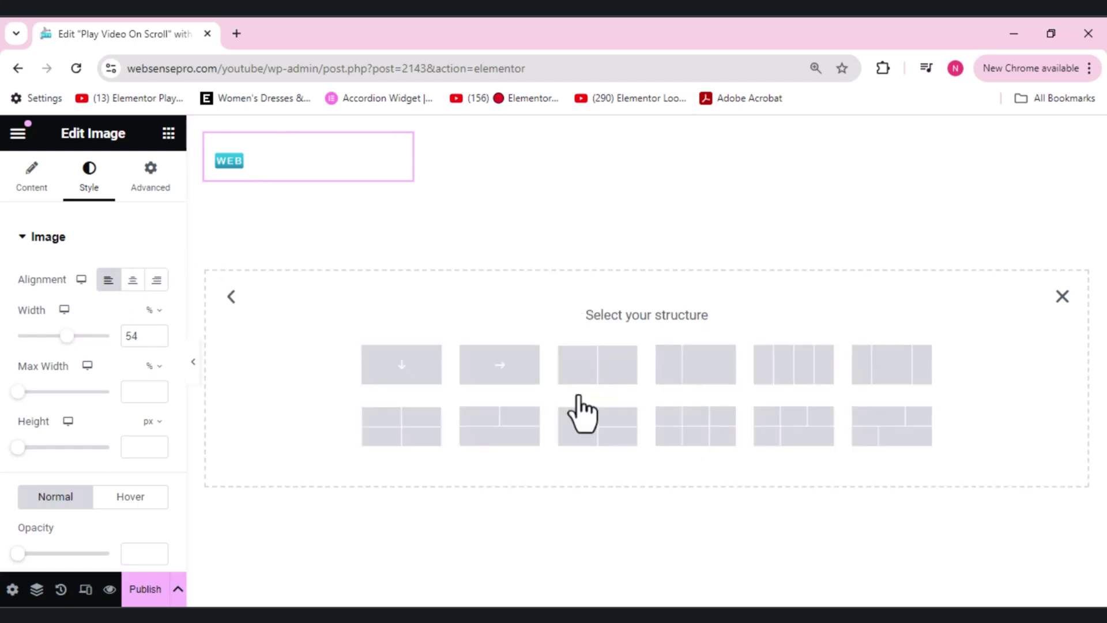
{"action": "left_click", "coordinate": [397, 369]}
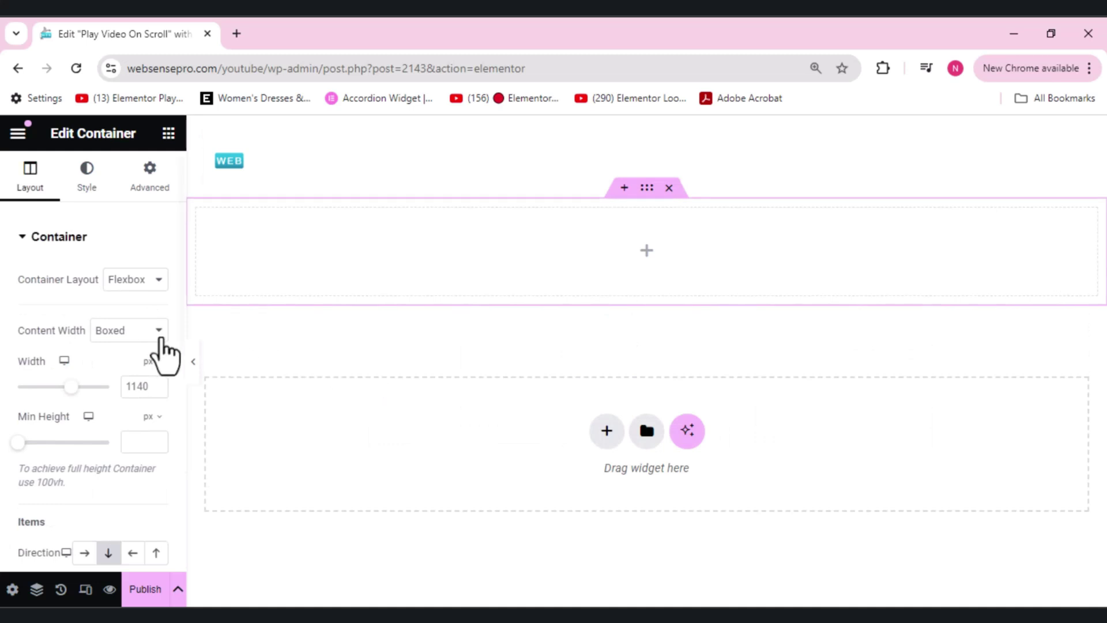
Make the container Full Width with 100vh minimum height and 0 padding
{"action": "left_click", "coordinate": [137, 329]}
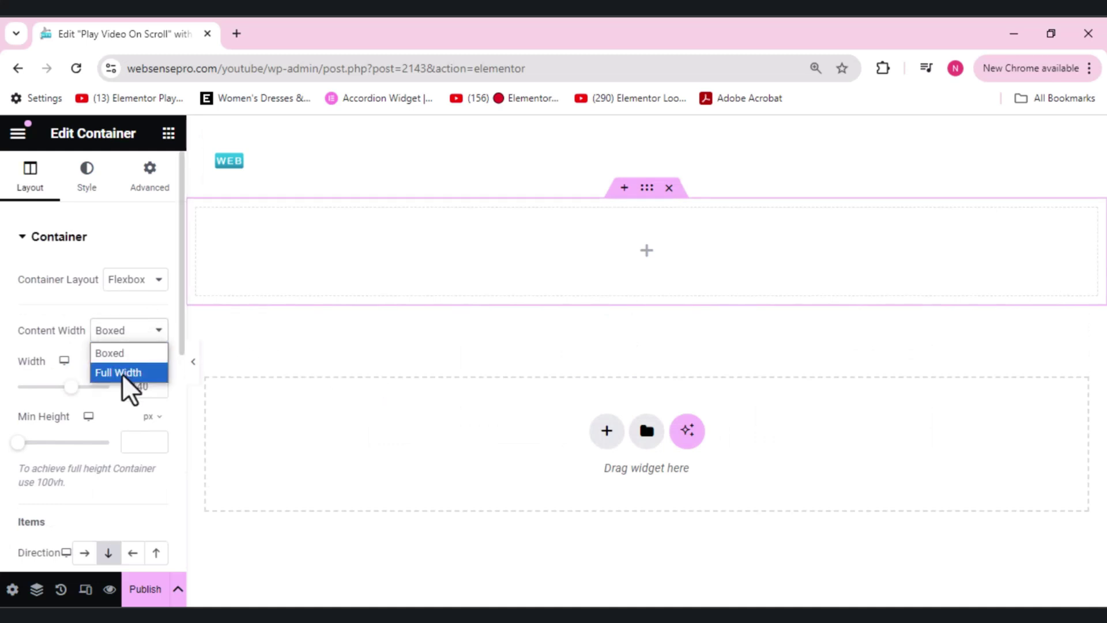
{"action": "left_click", "coordinate": [126, 371]}
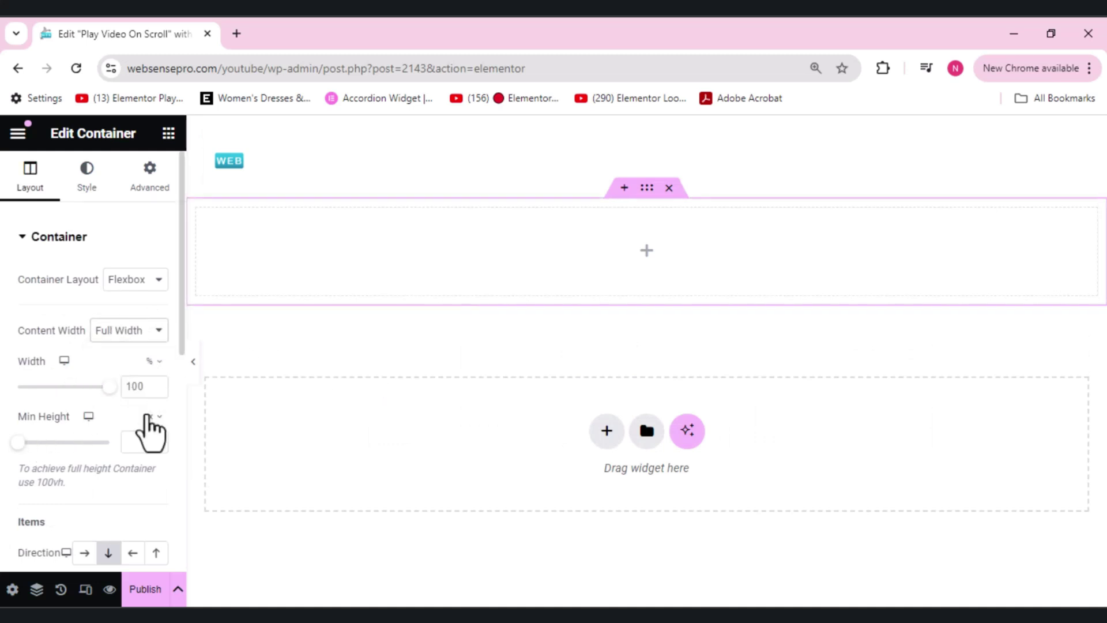
{"action": "left_click", "coordinate": [148, 418]}
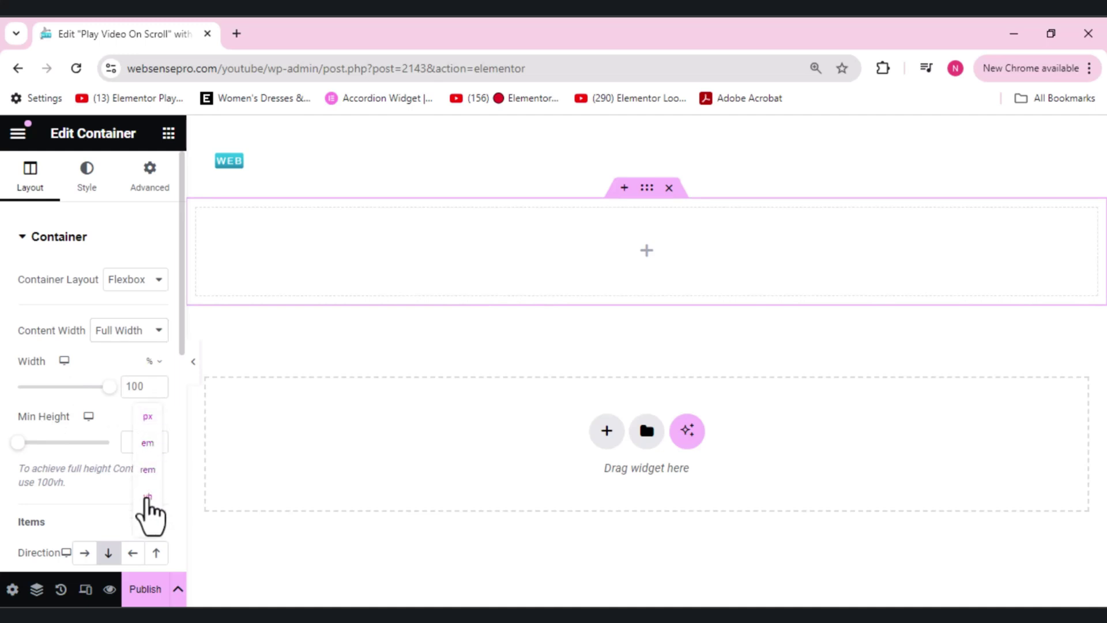
{"action": "left_click", "coordinate": [148, 497]}
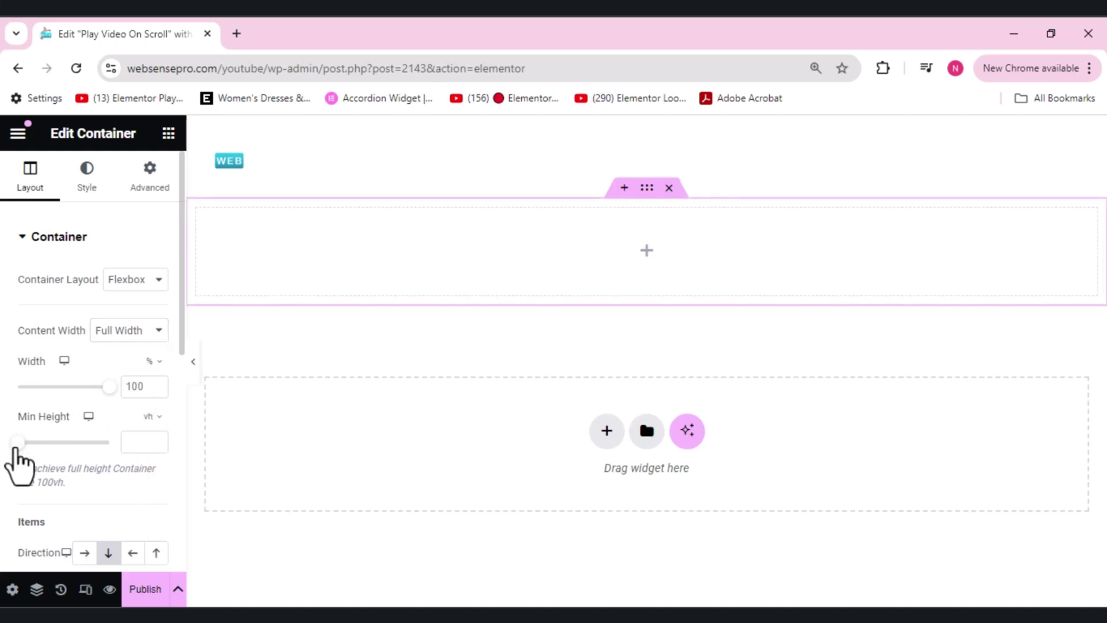
{"action": "left_click_drag", "start_coordinate": [19, 443], "coordinate": [136, 444]}
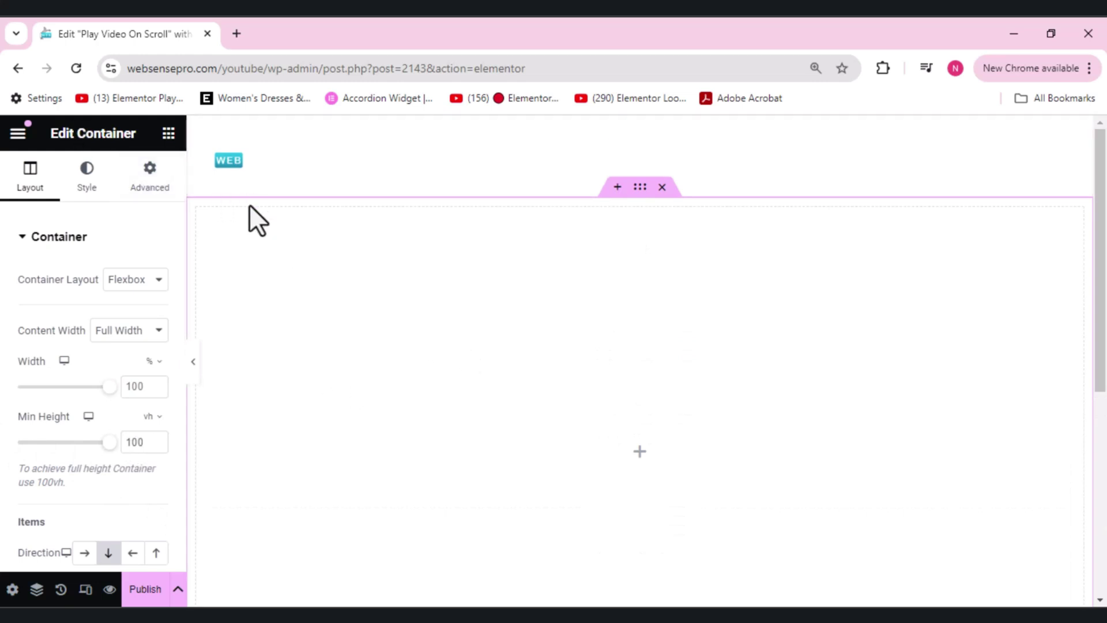
{"action": "left_click", "coordinate": [147, 193]}
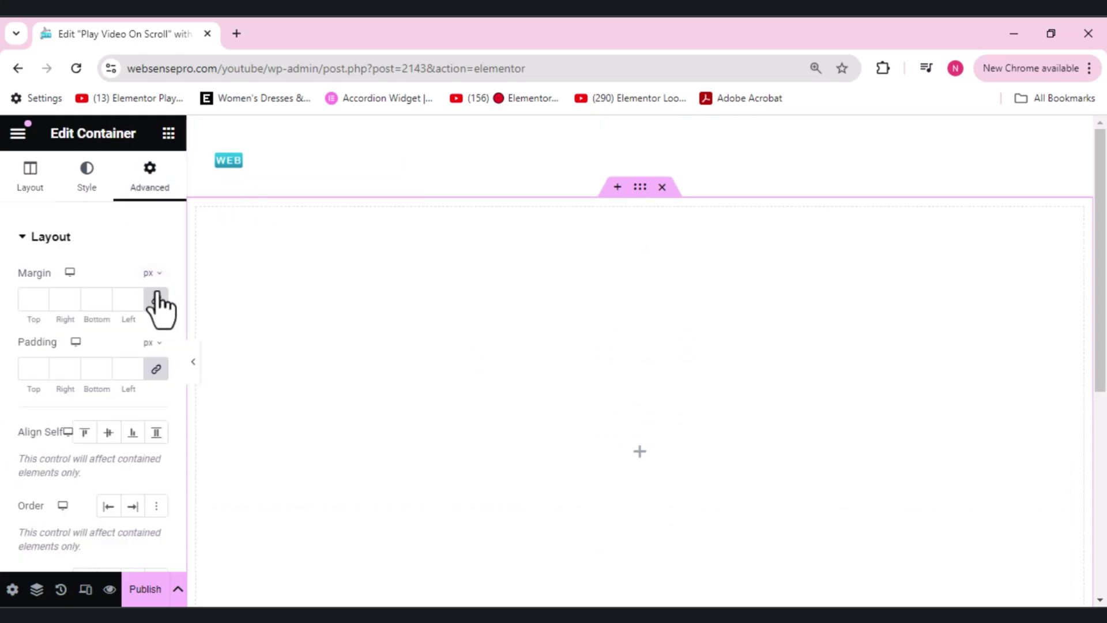
{"action": "left_click", "coordinate": [156, 370]}
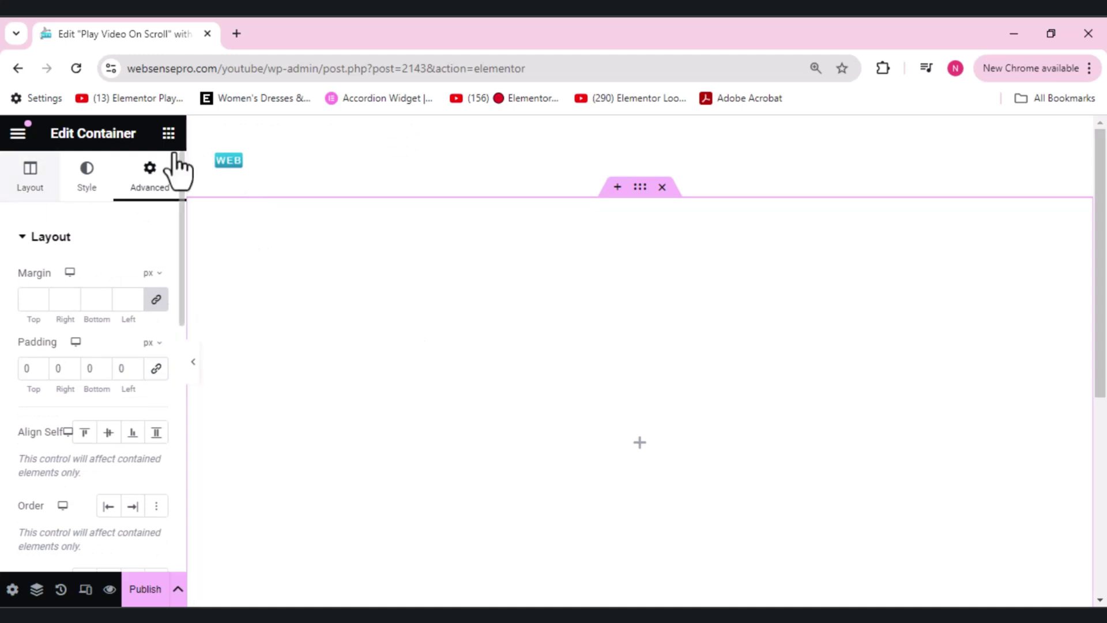
Add a Self Hosted Video widget loading 7392964-hd_1920_1080_25fps.mp4 into the container
{"action": "left_click", "coordinate": [168, 133]}
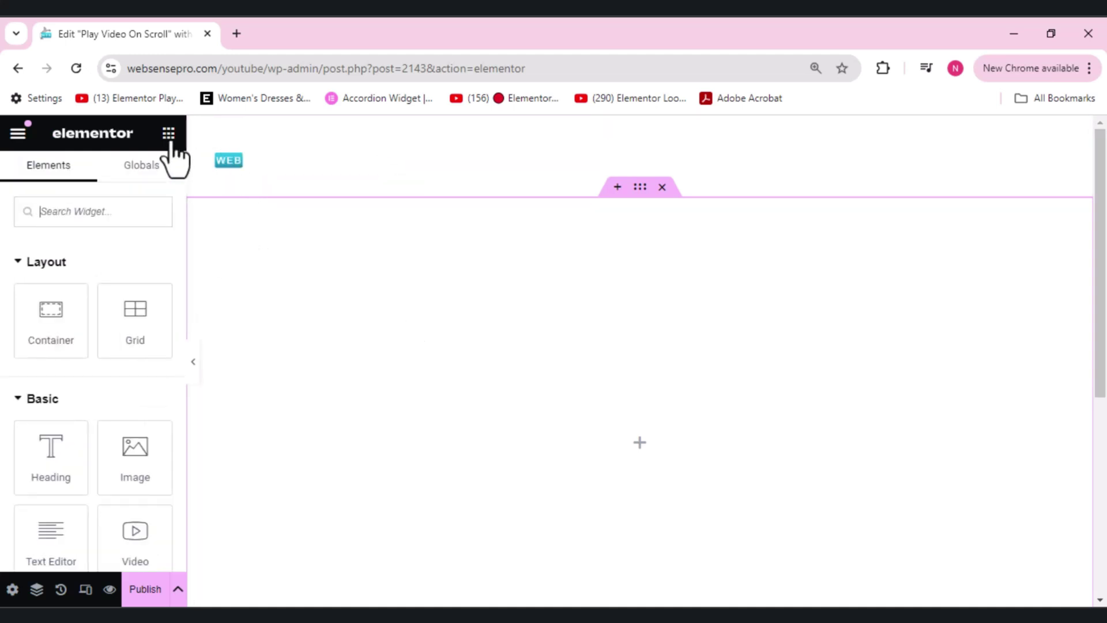
{"action": "left_click_drag", "start_coordinate": [121, 536], "coordinate": [452, 448]}
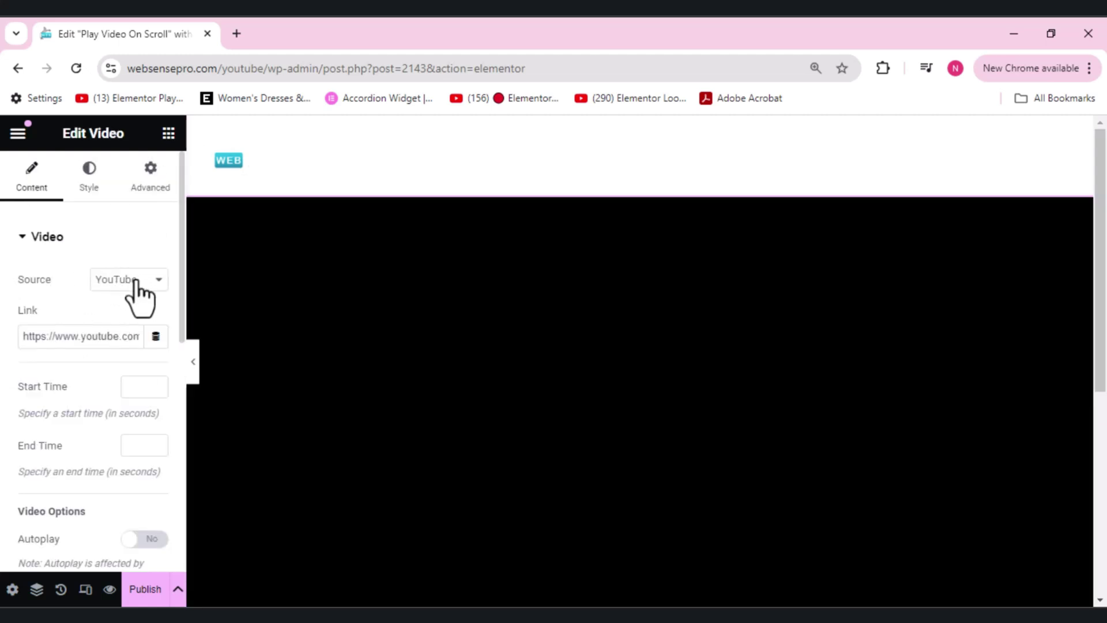
{"action": "left_click", "coordinate": [134, 279]}
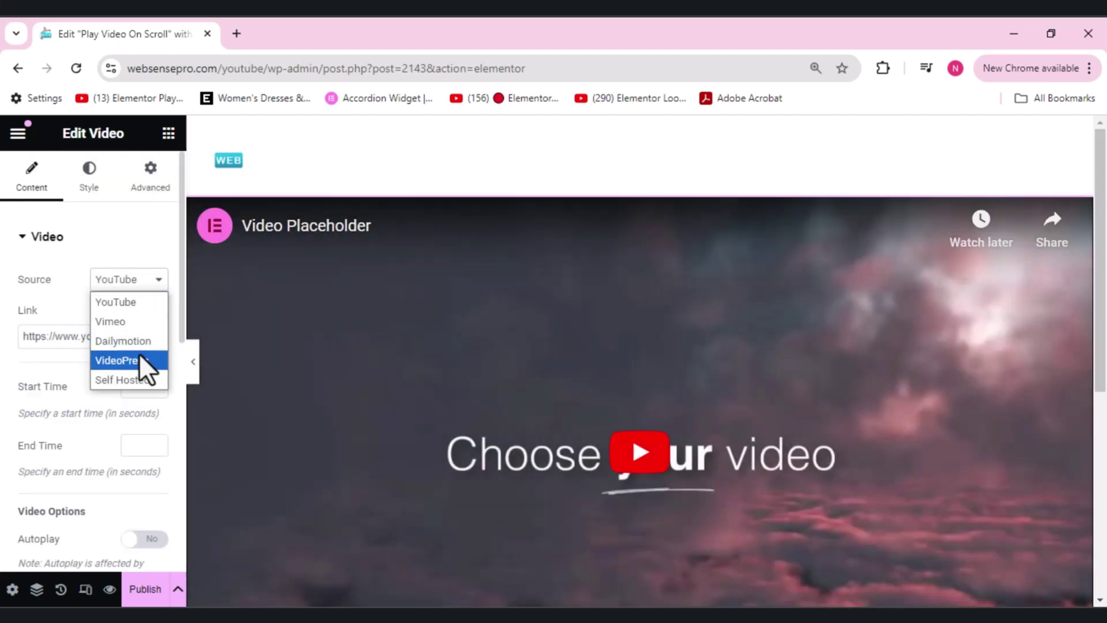
{"action": "left_click", "coordinate": [136, 378]}
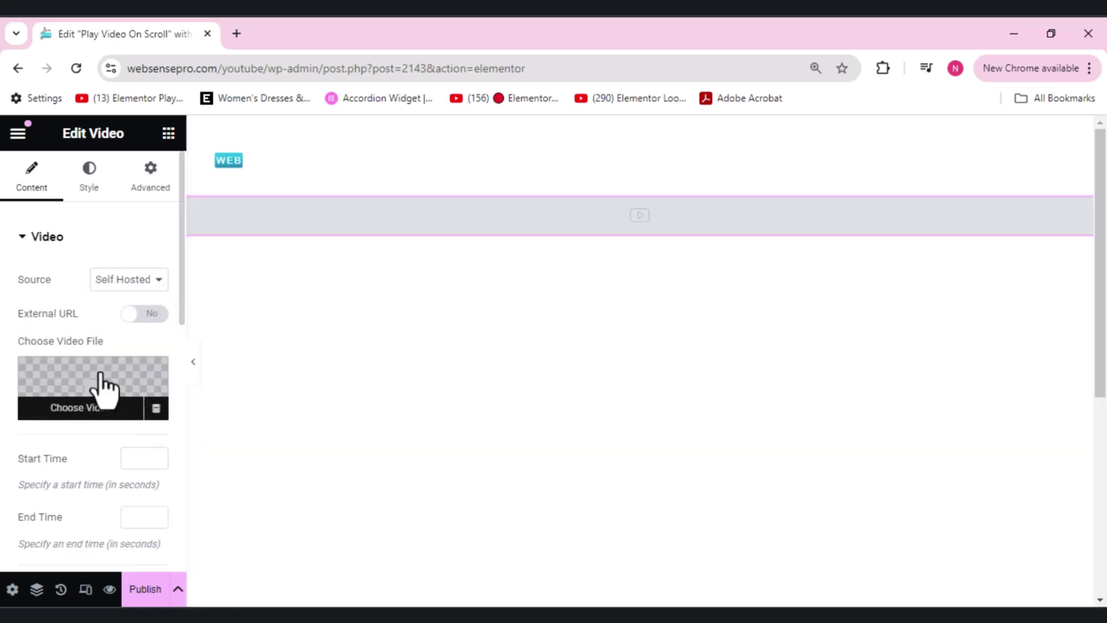
{"action": "left_click", "coordinate": [103, 391]}
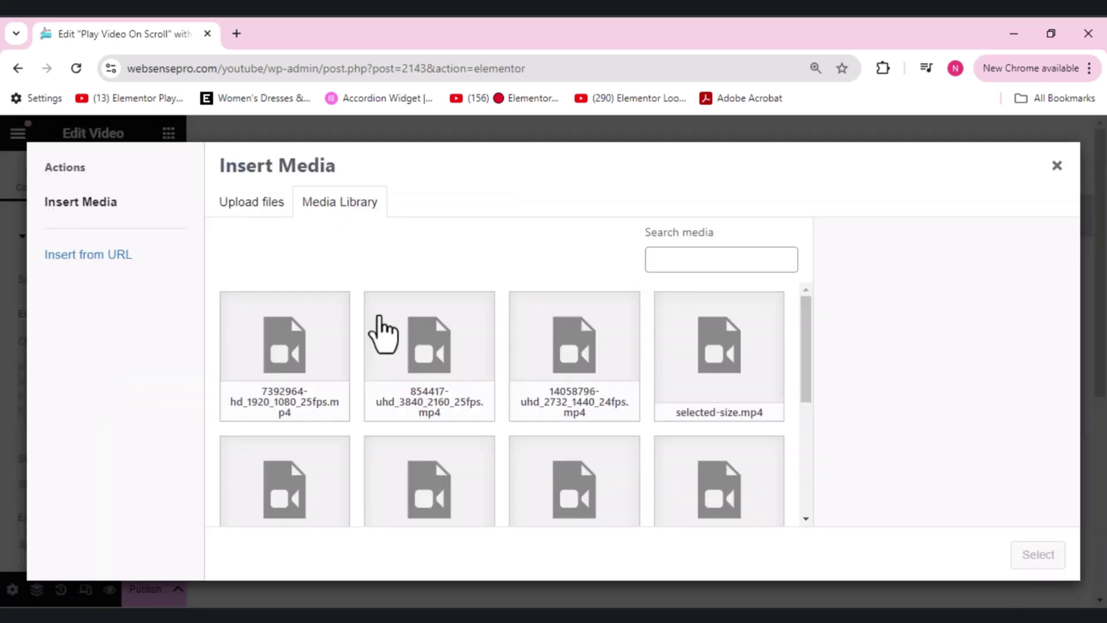
{"action": "left_click", "coordinate": [277, 366]}
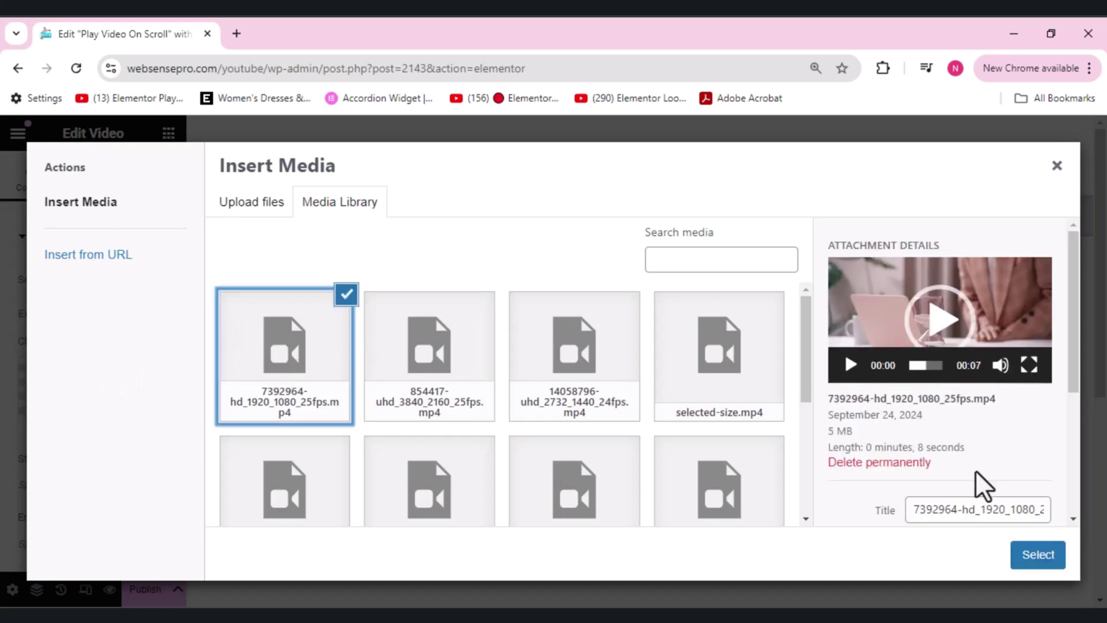
{"action": "left_click", "coordinate": [1030, 555]}
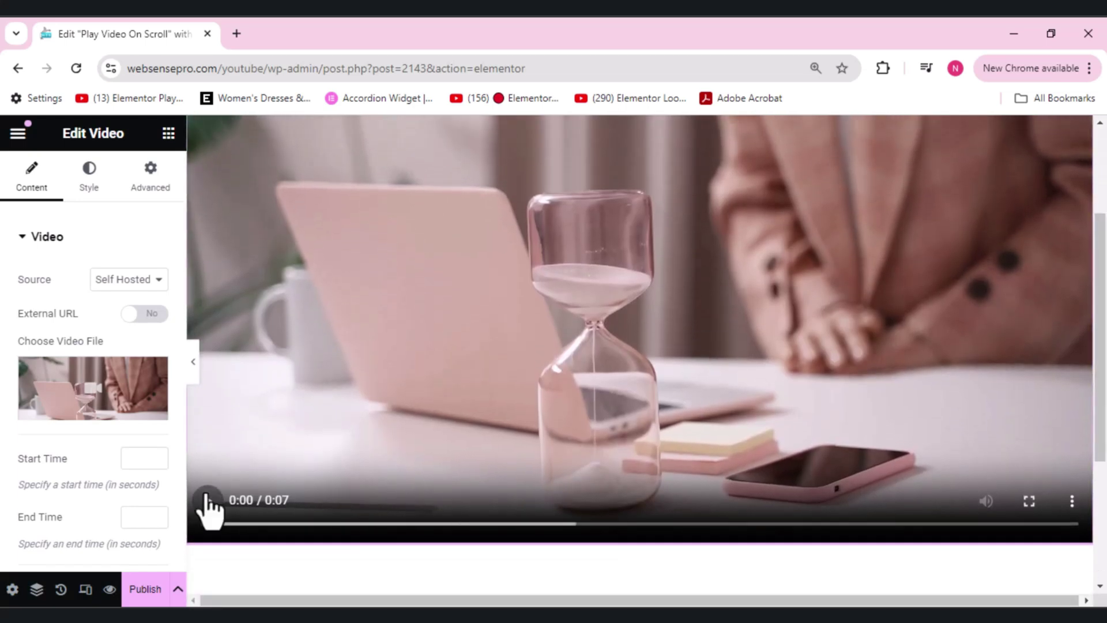
Play, replay and pause the hourglass video to preview it
{"action": "left_click", "coordinate": [206, 498]}
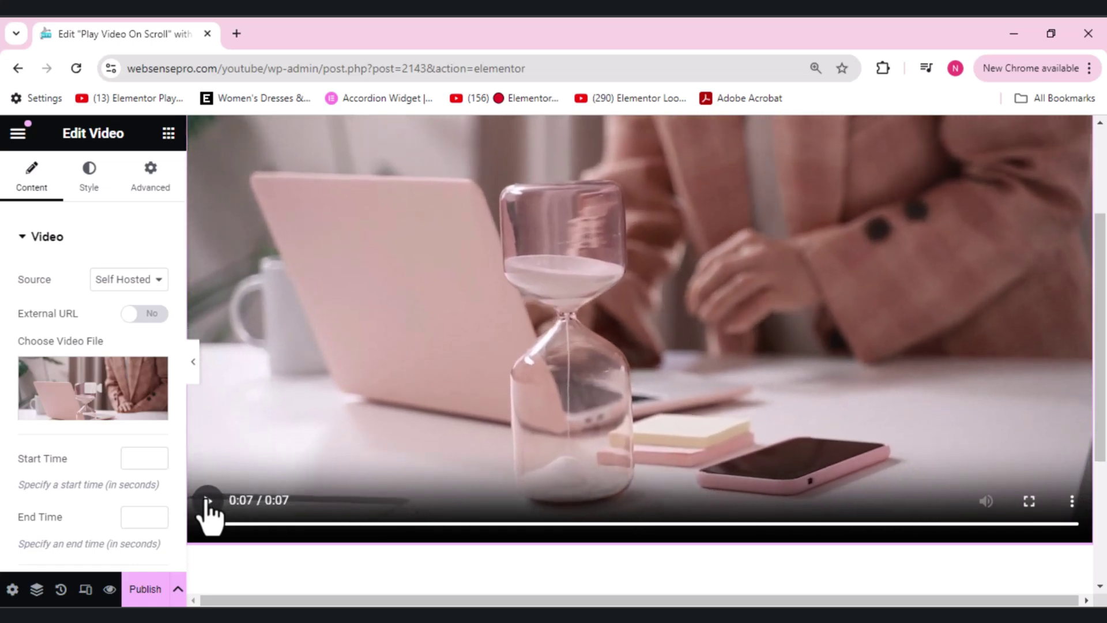
{"action": "left_click", "coordinate": [208, 501]}
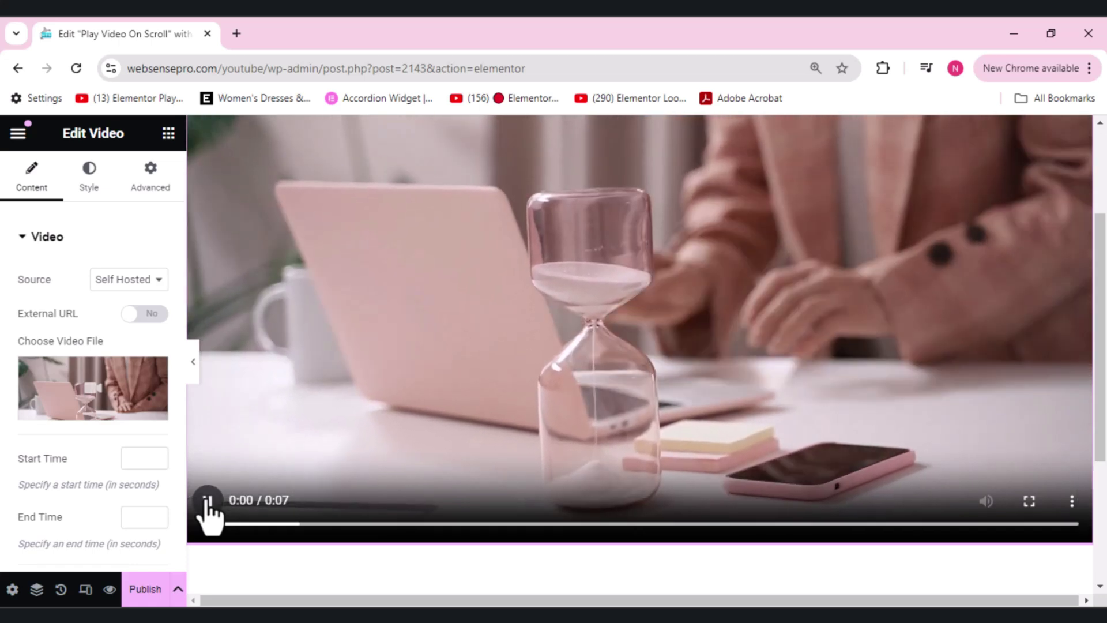
{"action": "left_click", "coordinate": [207, 500]}
{"action": "scroll", "coordinate": [550, 412], "scroll_direction": "up", "scroll_amount": 3}
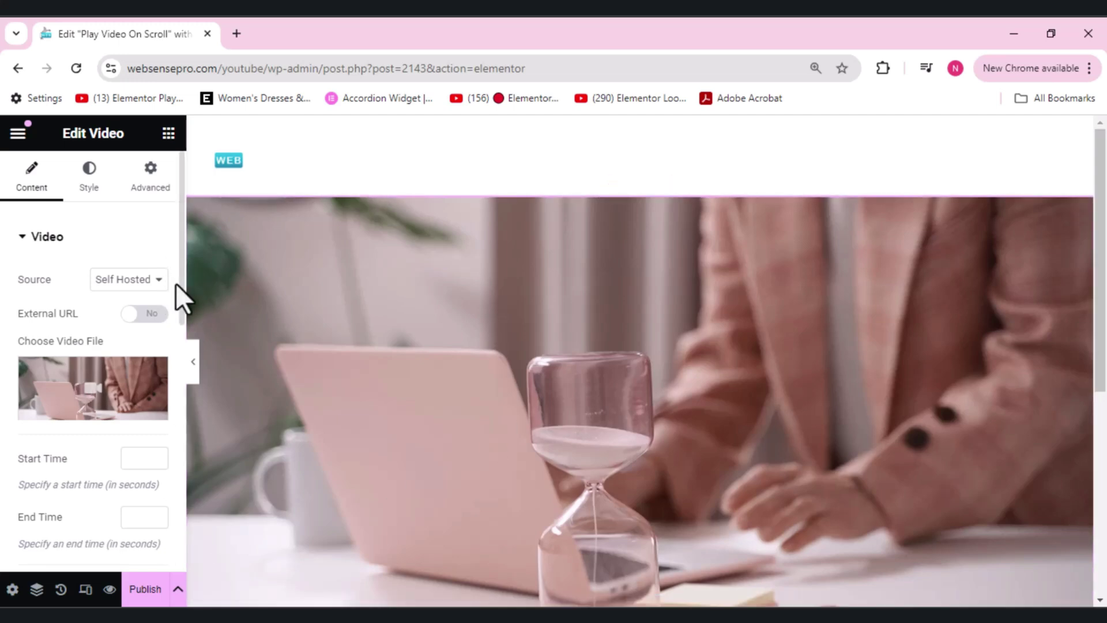
Set the video's Mute to Yes and Player Controls to Hide
{"action": "left_click_drag", "start_coordinate": [179, 283], "coordinate": [156, 412]}
{"action": "scroll", "coordinate": [613, 321], "scroll_direction": "down", "scroll_amount": 2}
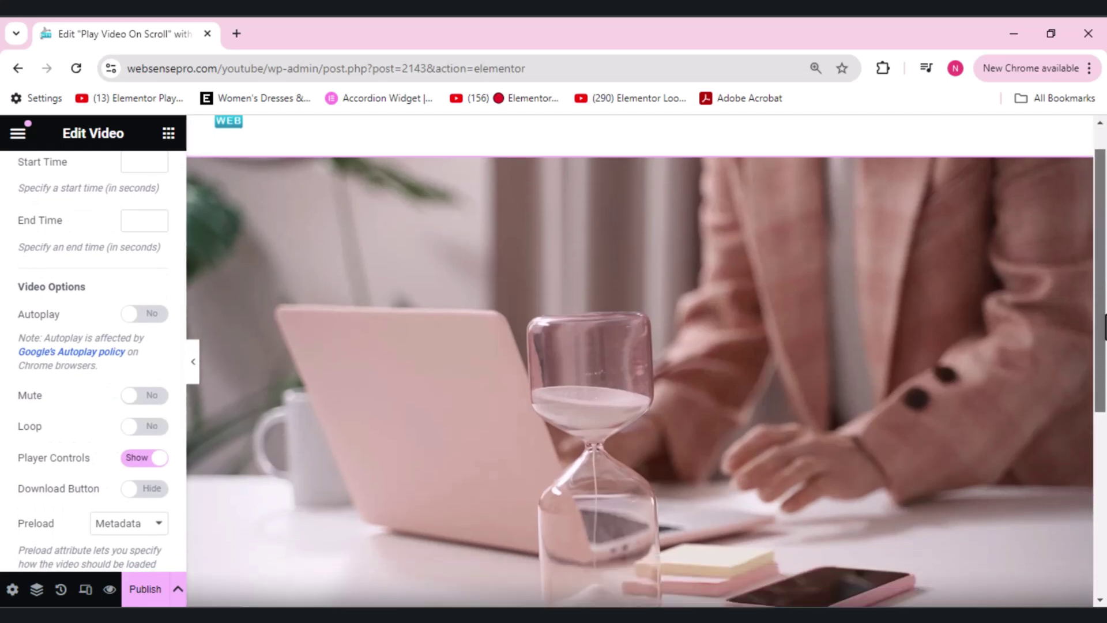
{"action": "left_click", "coordinate": [152, 396]}
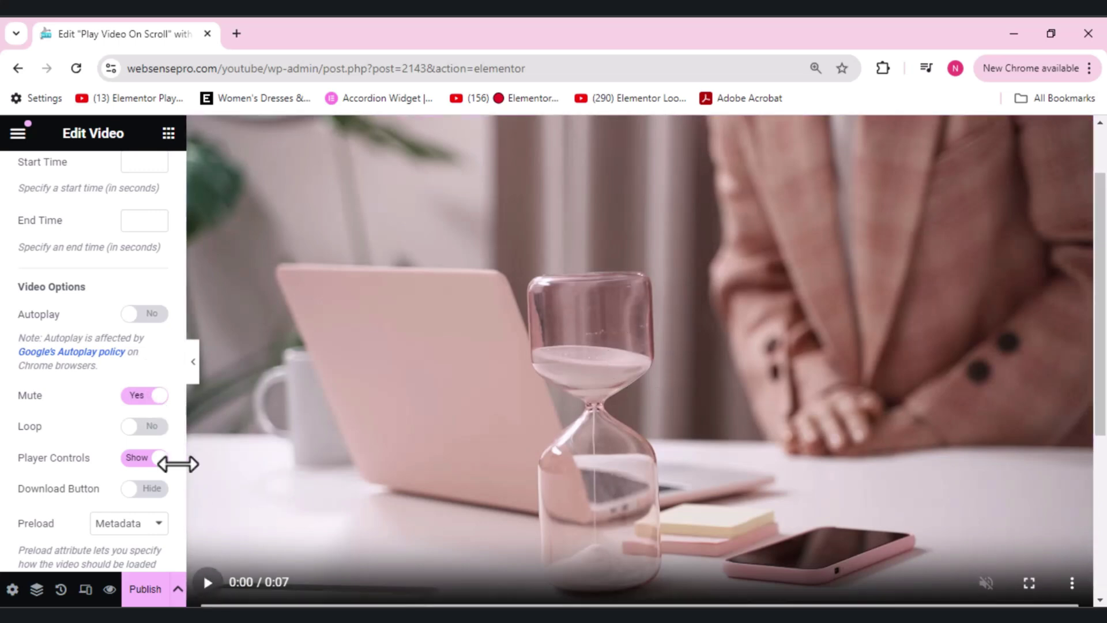
{"action": "left_click", "coordinate": [136, 463]}
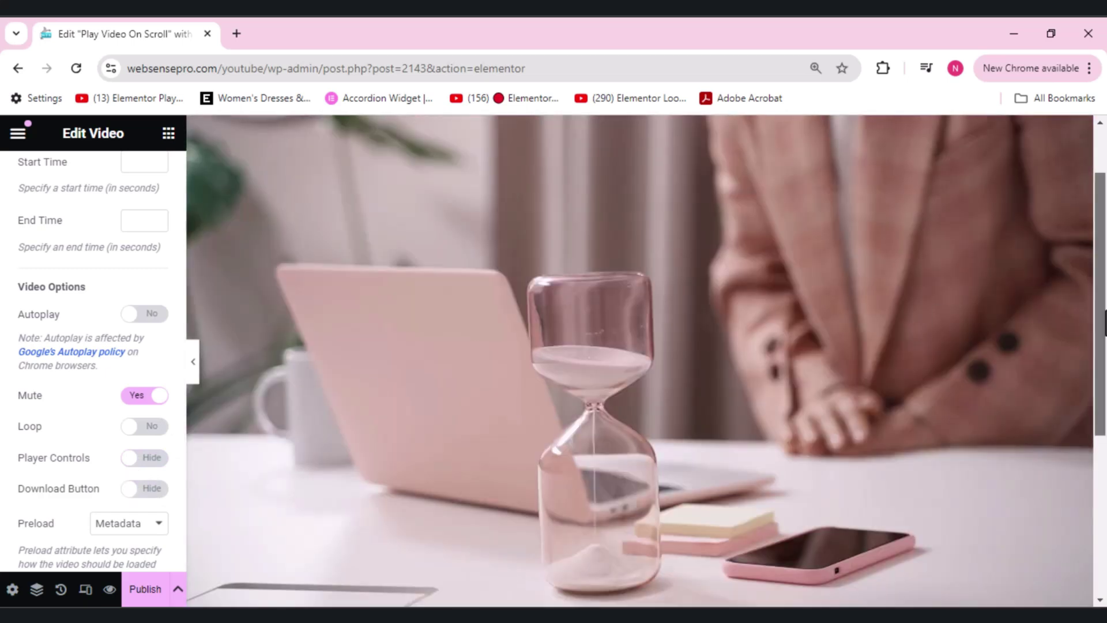
{"action": "scroll", "coordinate": [640, 361], "scroll_direction": "down", "scroll_amount": 4}
{"action": "scroll", "coordinate": [640, 360], "scroll_direction": "up", "scroll_amount": 5}
{"action": "scroll", "coordinate": [640, 360], "scroll_direction": "down", "scroll_amount": 3}
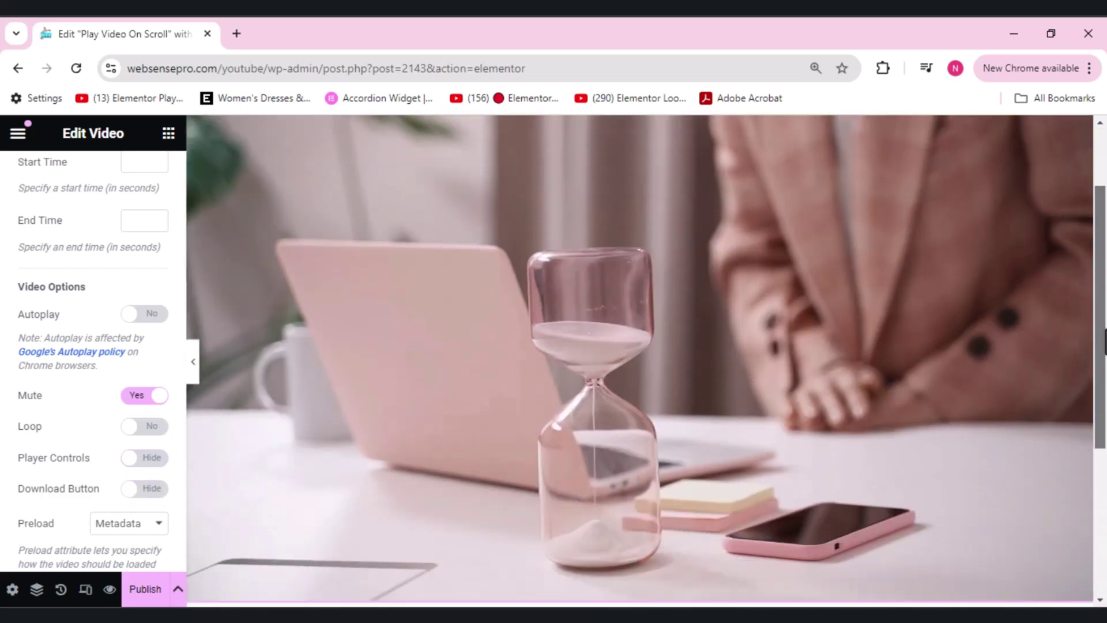
{"action": "scroll", "coordinate": [640, 360], "scroll_direction": "up", "scroll_amount": 3}
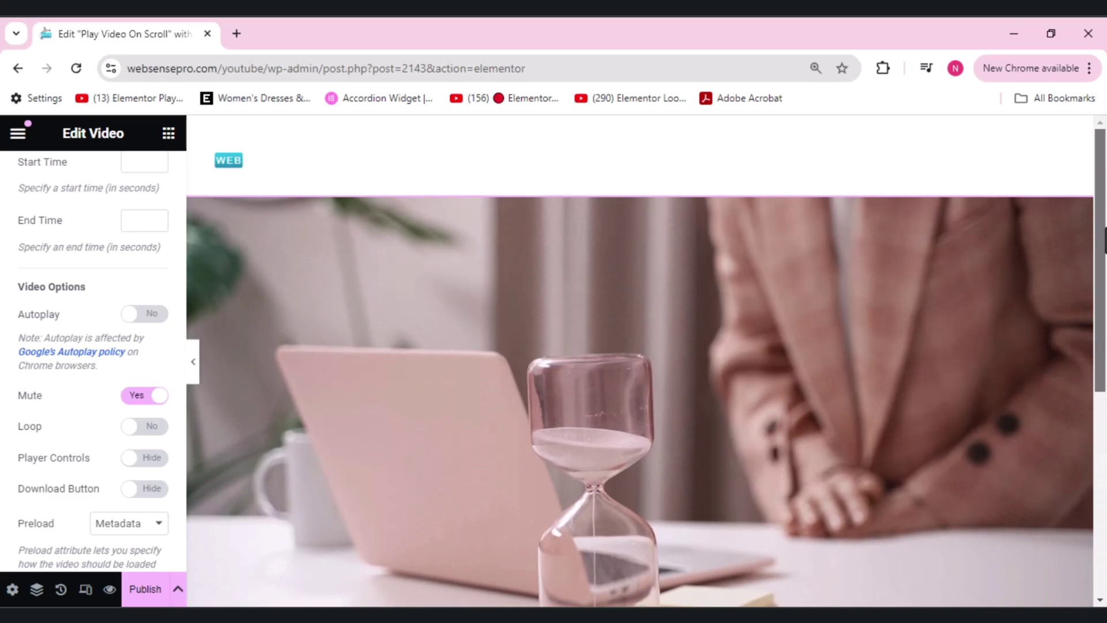
Zero the header container's margins and give it a negative bottom margin so the video slides beneath
{"action": "left_click", "coordinate": [524, 353]}
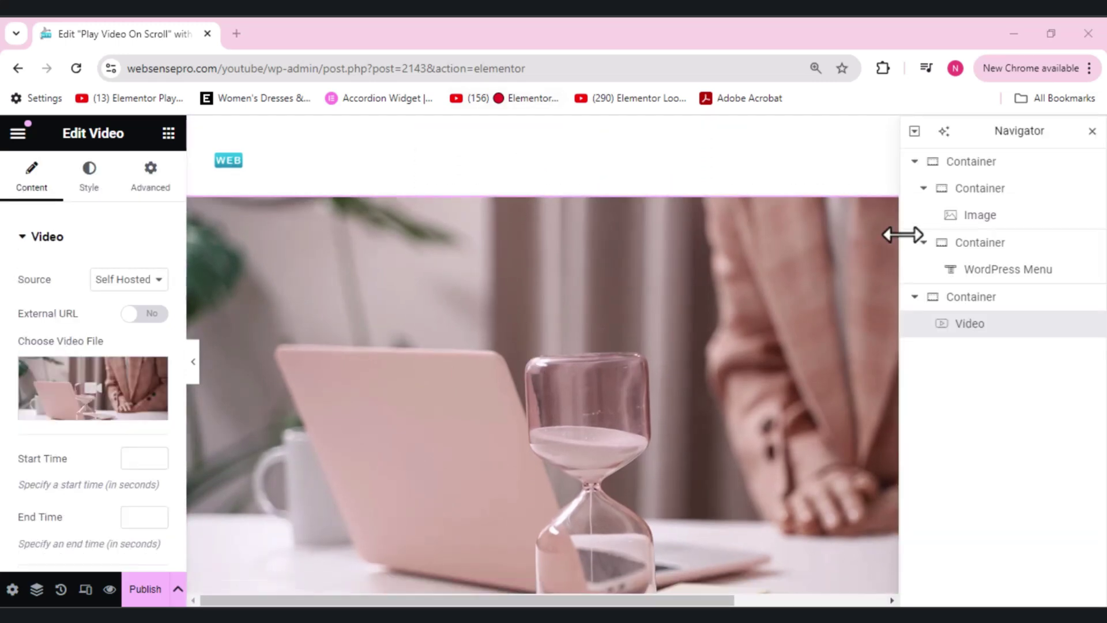
{"action": "left_click", "coordinate": [987, 168]}
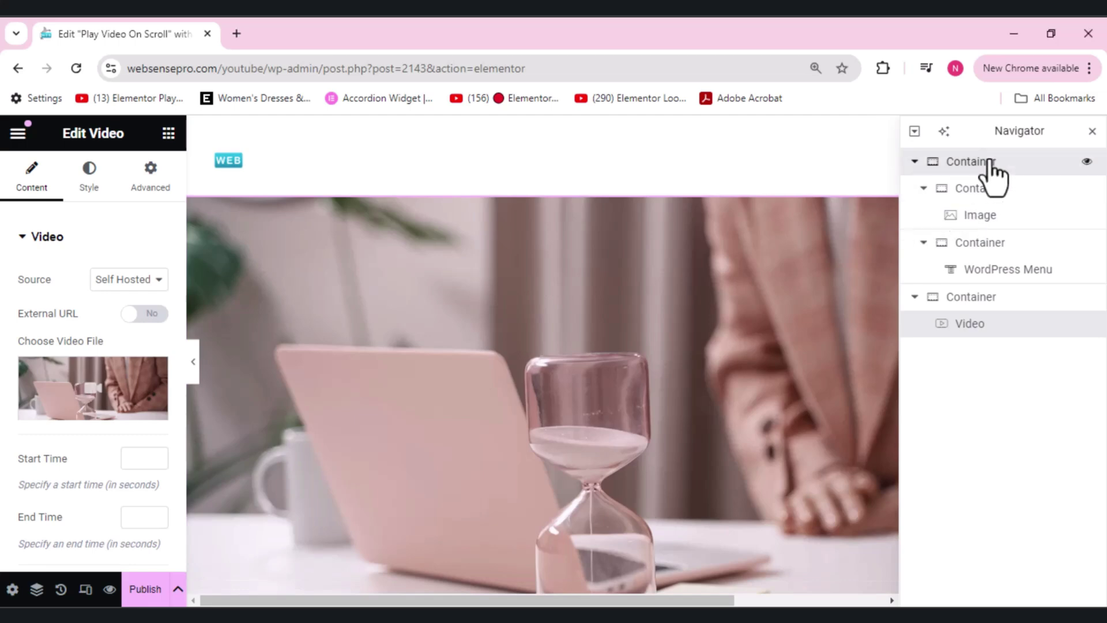
{"action": "left_click", "coordinate": [164, 192]}
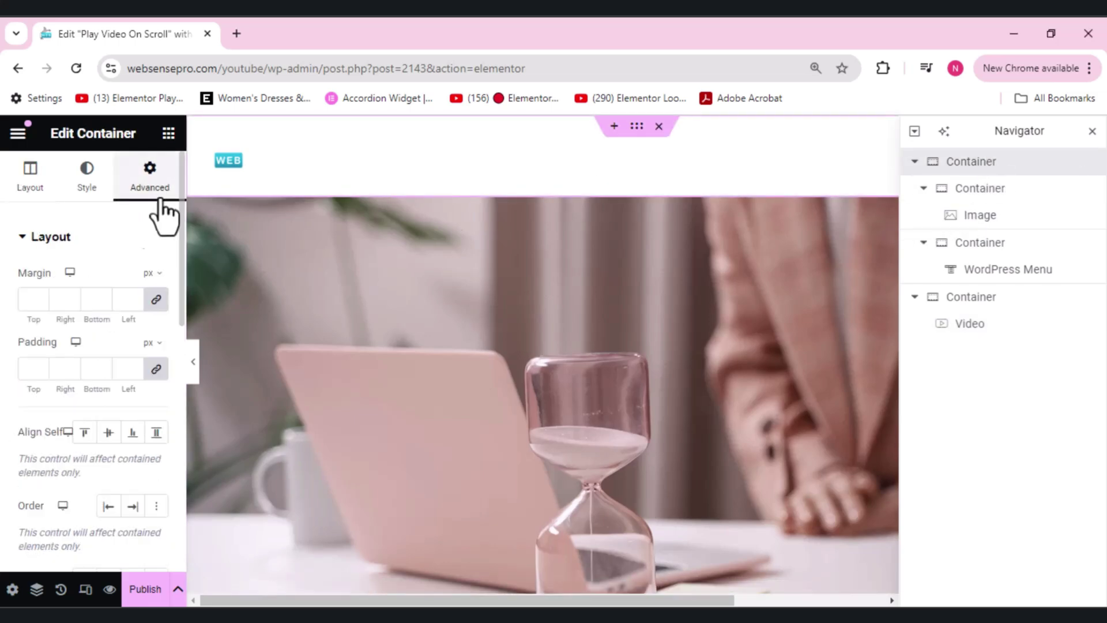
{"action": "left_click", "coordinate": [156, 299]}
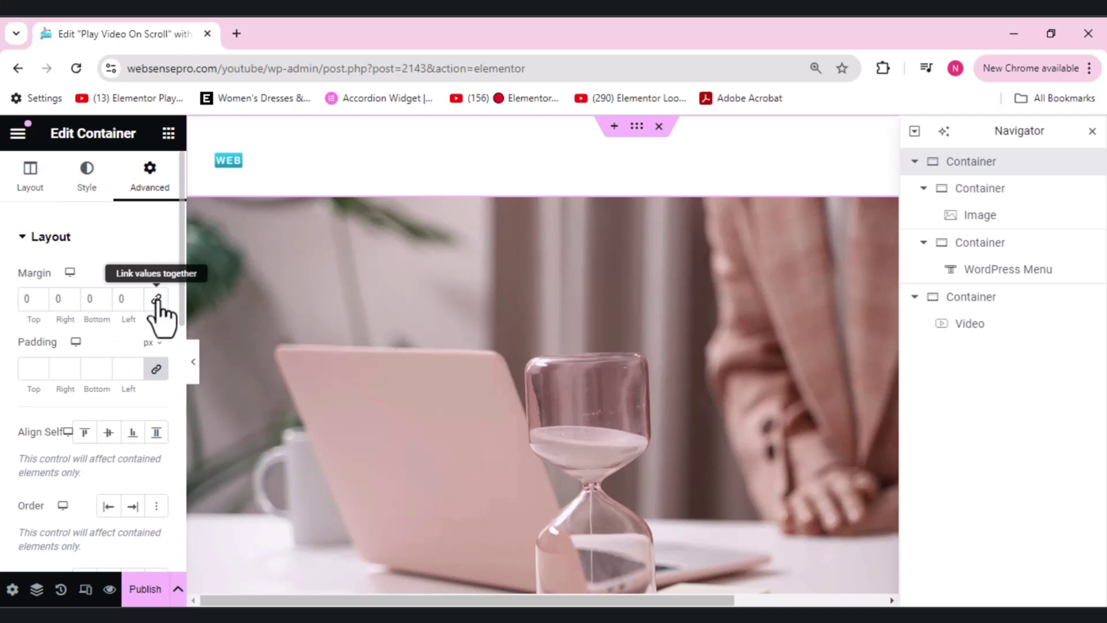
{"action": "left_click", "coordinate": [88, 298]}
{"action": "type", "text": "-140"}
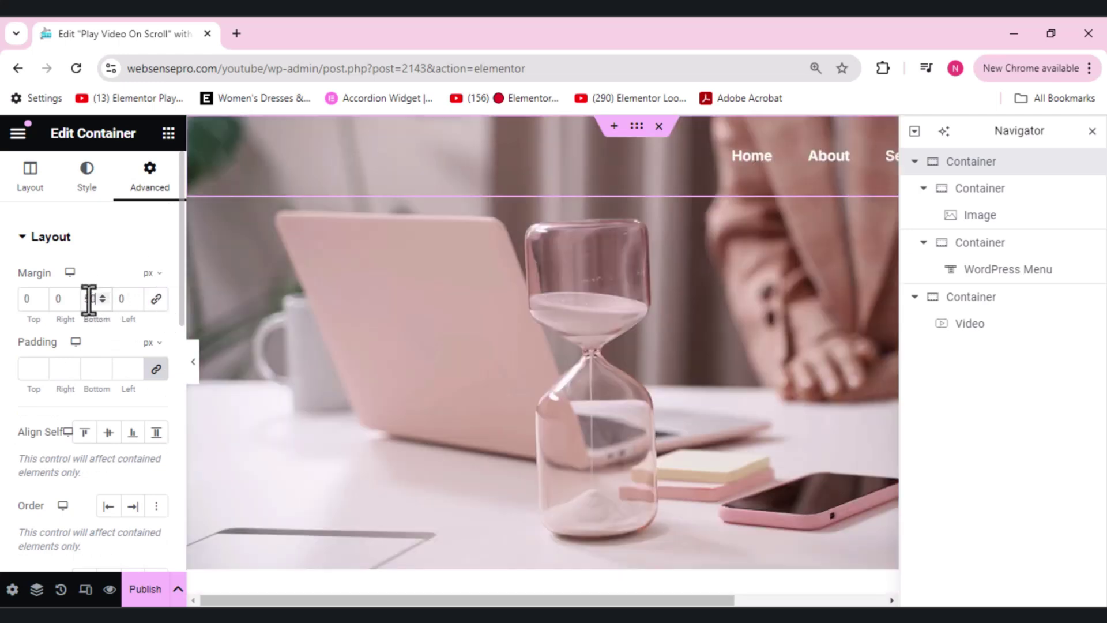
{"action": "type", "text": "50"}
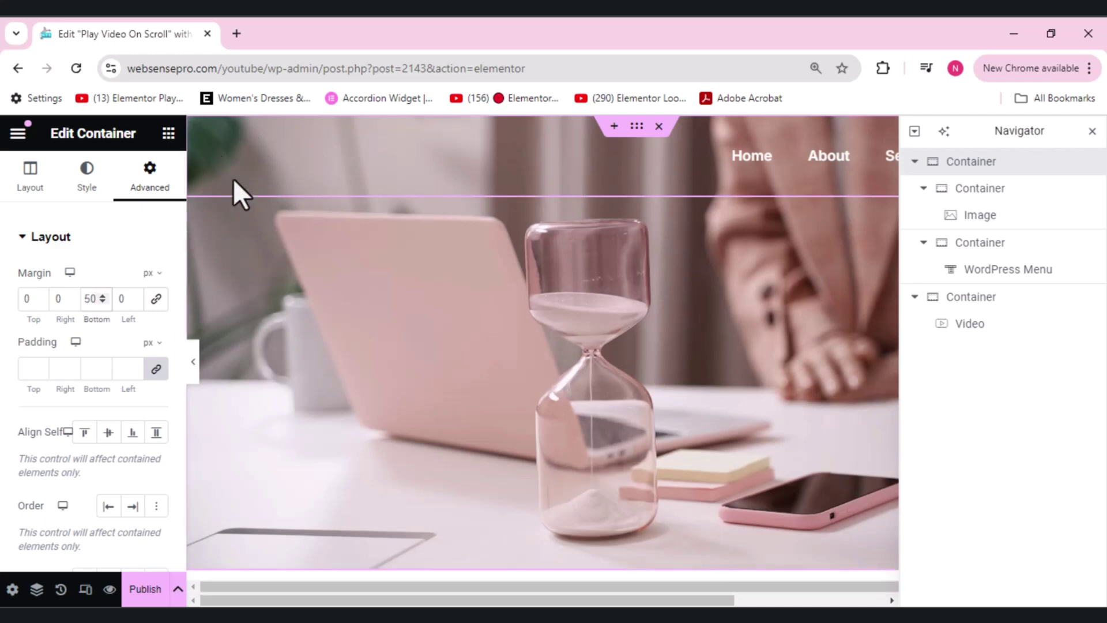
Set the logo image's Z-Index to 10, then close the Navigator panel
{"action": "left_click", "coordinate": [1002, 219]}
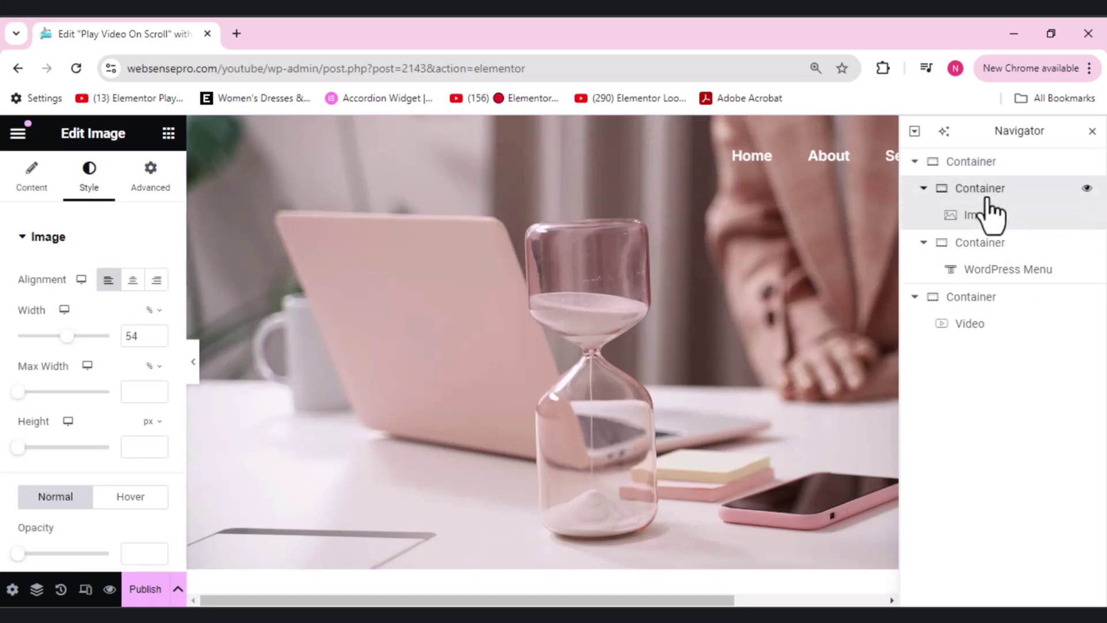
{"action": "left_click", "coordinate": [987, 199]}
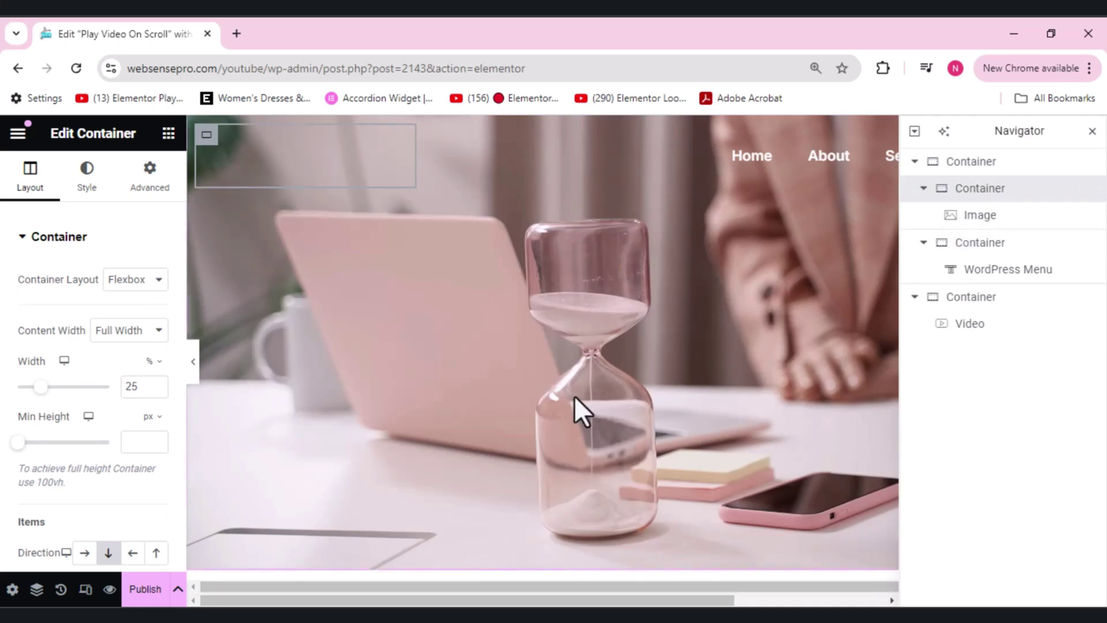
{"action": "left_click", "coordinate": [983, 222]}
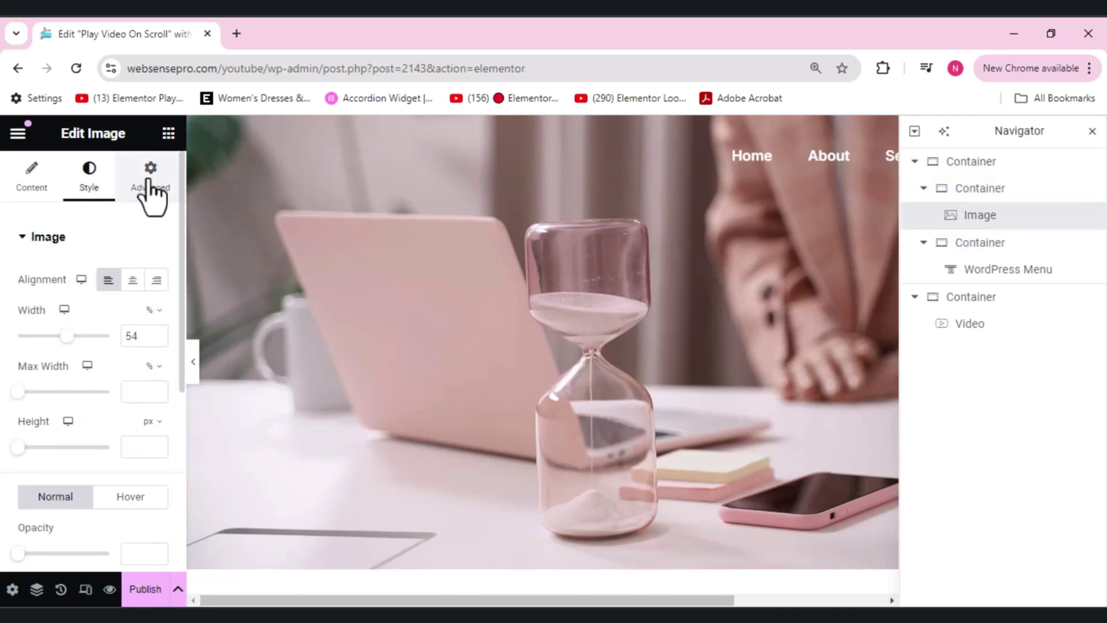
{"action": "left_click", "coordinate": [150, 183]}
{"action": "scroll", "coordinate": [150, 190], "scroll_direction": "down", "scroll_amount": 5}
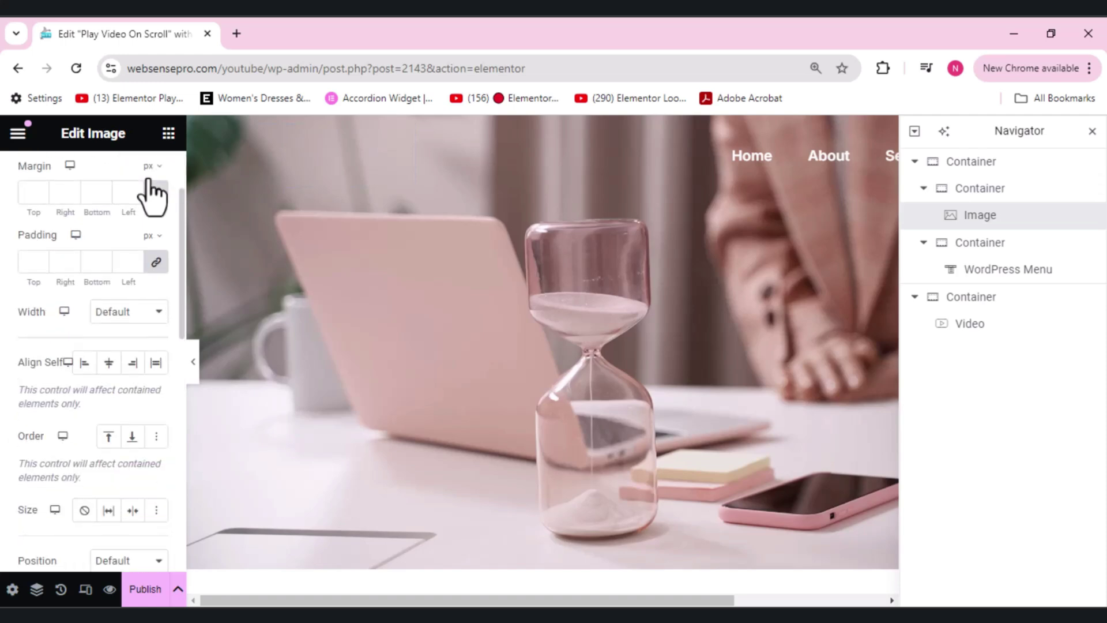
{"action": "scroll", "coordinate": [148, 180], "scroll_direction": "down", "scroll_amount": 1}
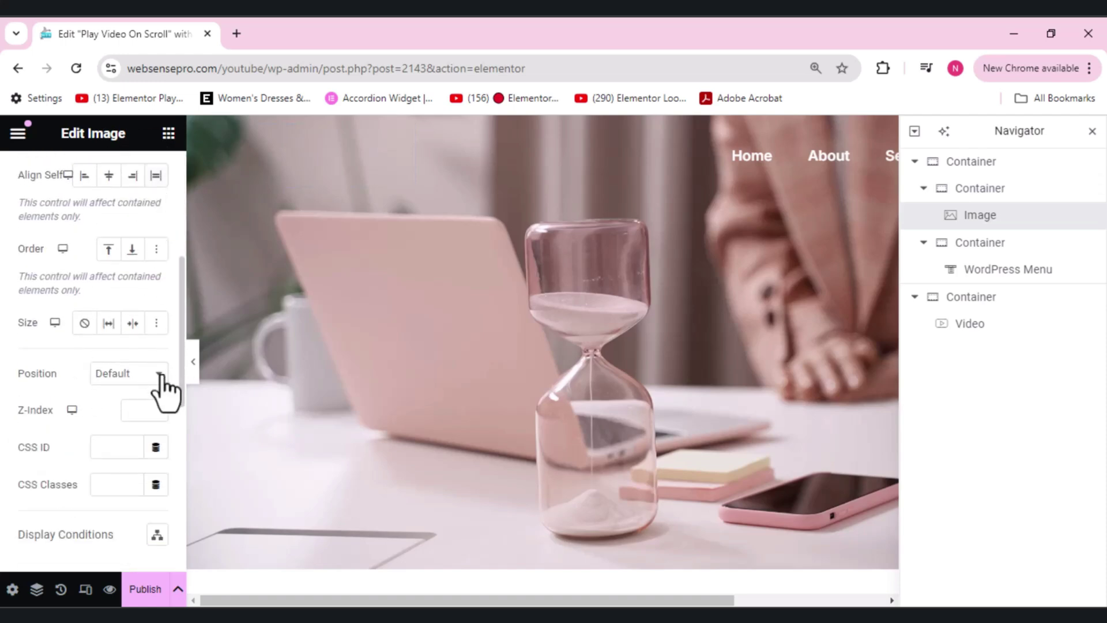
{"action": "left_click", "coordinate": [128, 411]}
{"action": "type", "text": "10"}
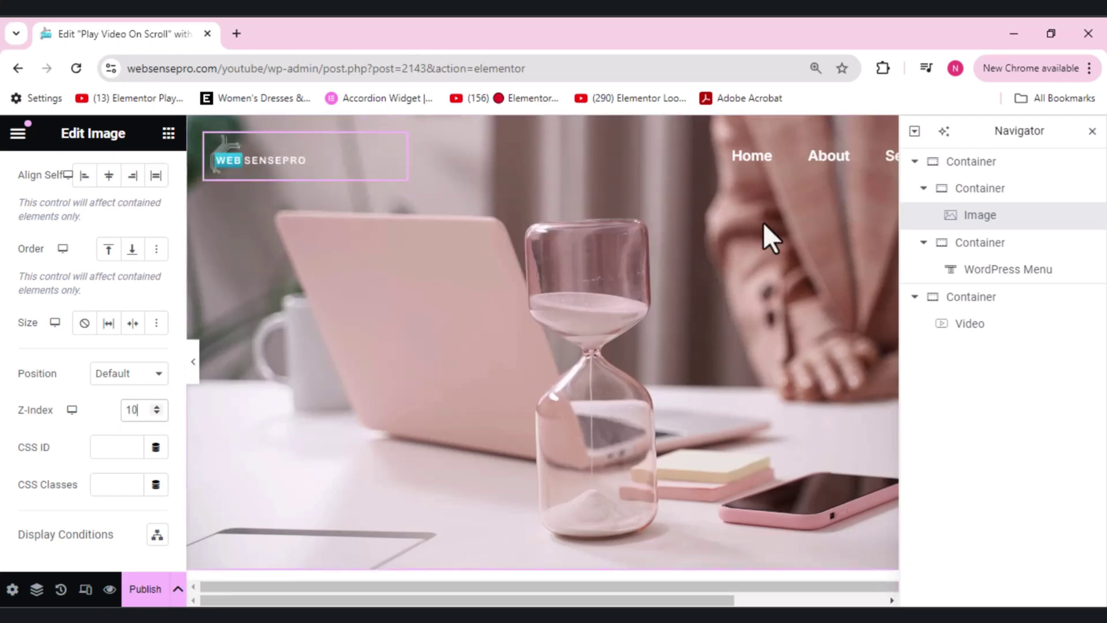
{"action": "left_click", "coordinate": [1091, 132]}
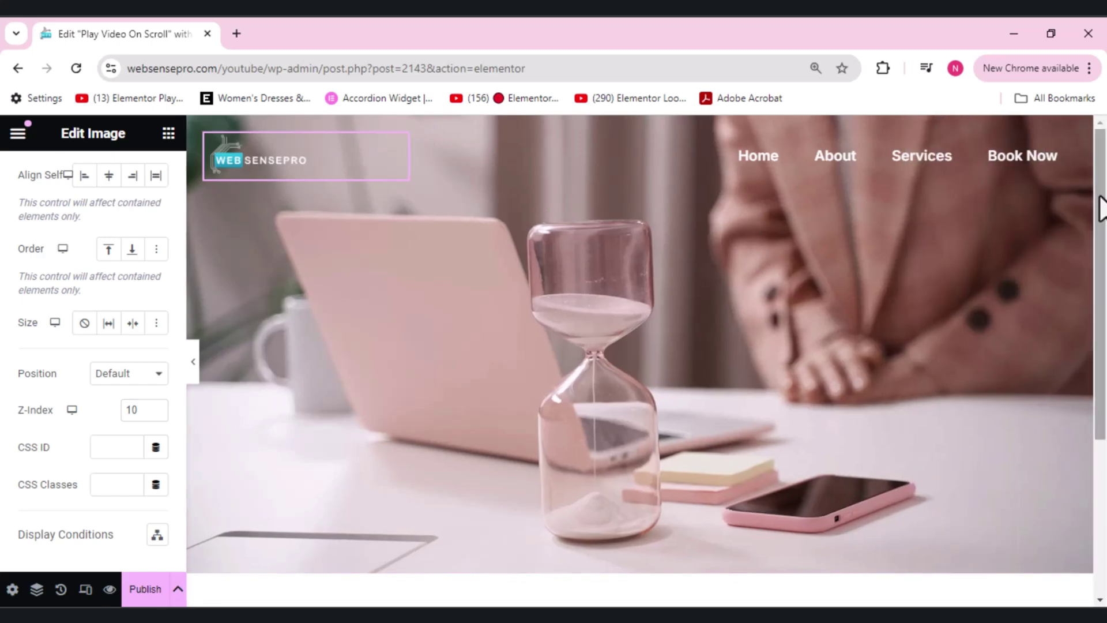
{"action": "left_click_drag", "start_coordinate": [1100, 213], "coordinate": [1105, 173]}
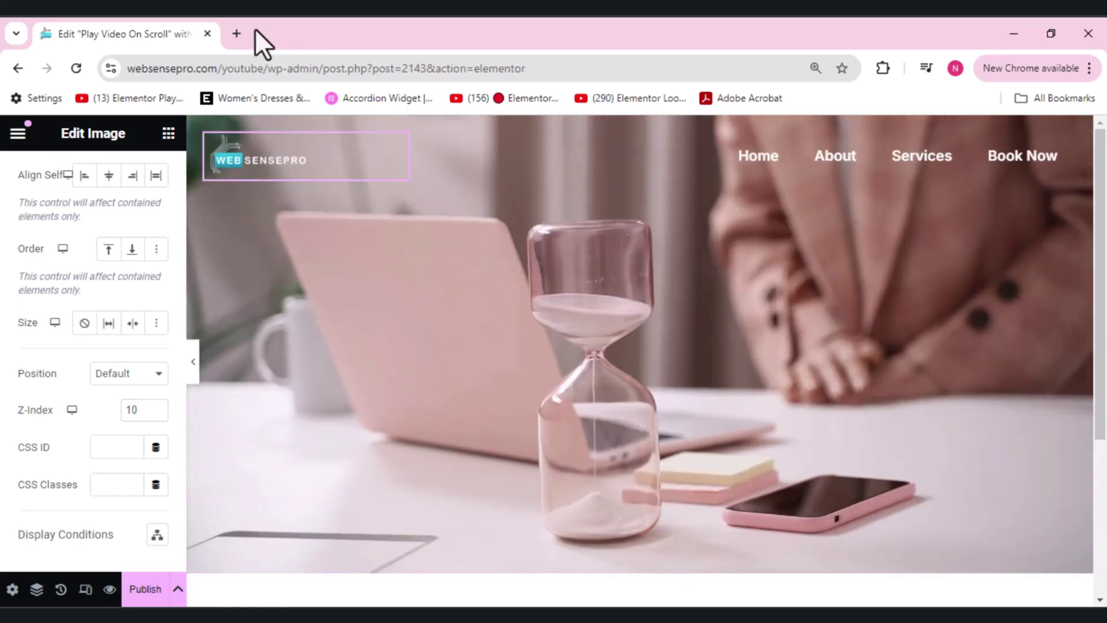
Log in to WordPress admin in a new tab and open Elementor's Custom Code list
{"action": "left_click", "coordinate": [237, 34]}
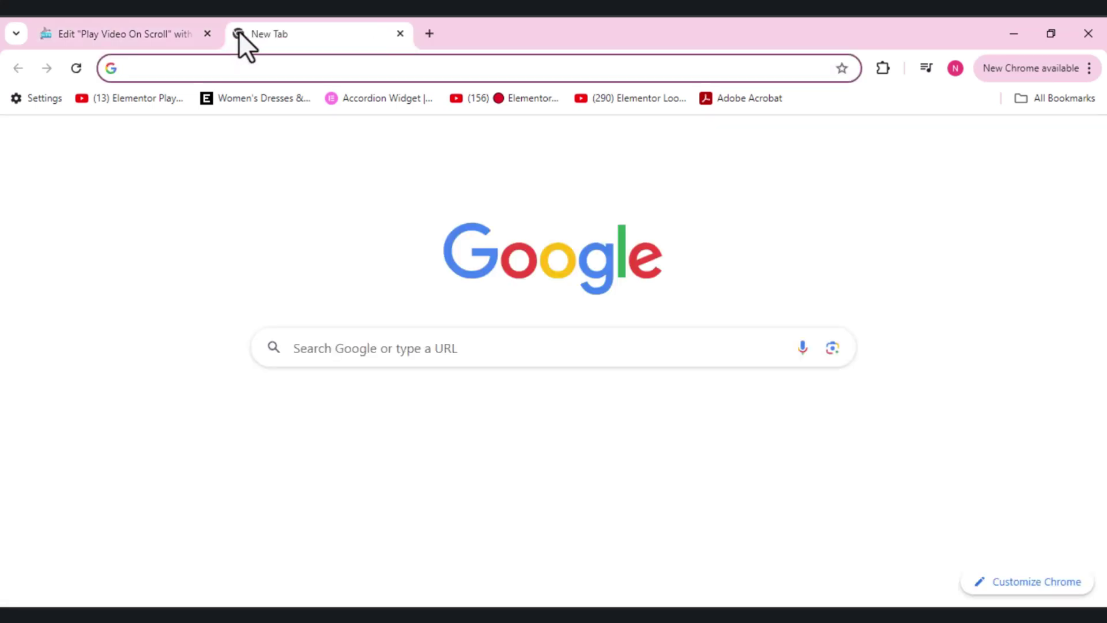
{"action": "left_click", "coordinate": [141, 441]}
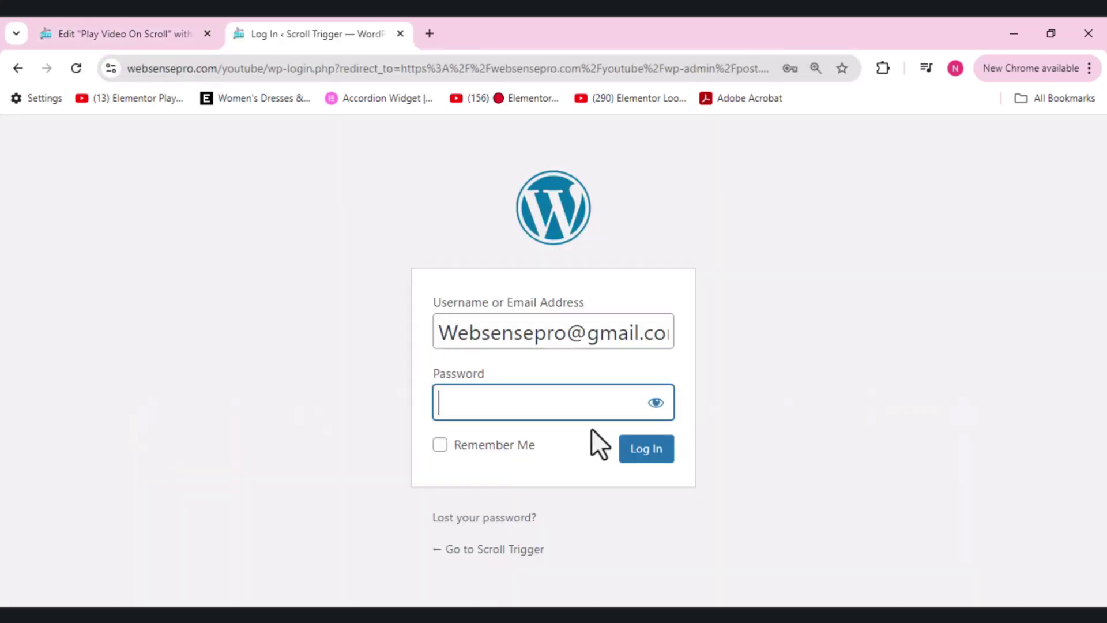
{"action": "left_click", "coordinate": [648, 456]}
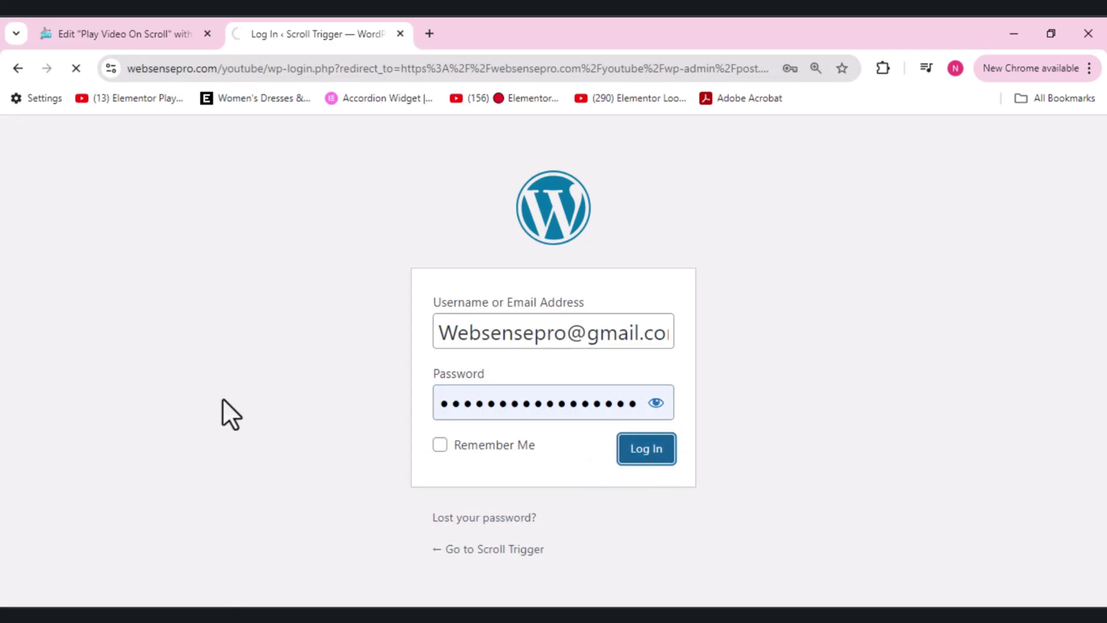
{"action": "mouse_move", "coordinate": [80, 460]}
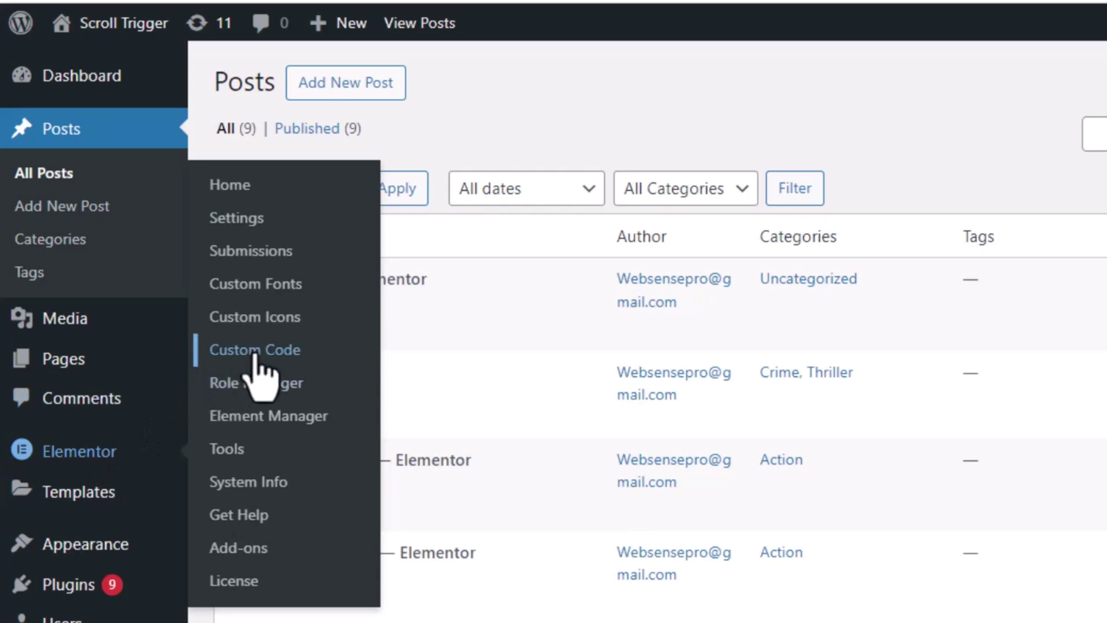
{"action": "left_click", "coordinate": [254, 350]}
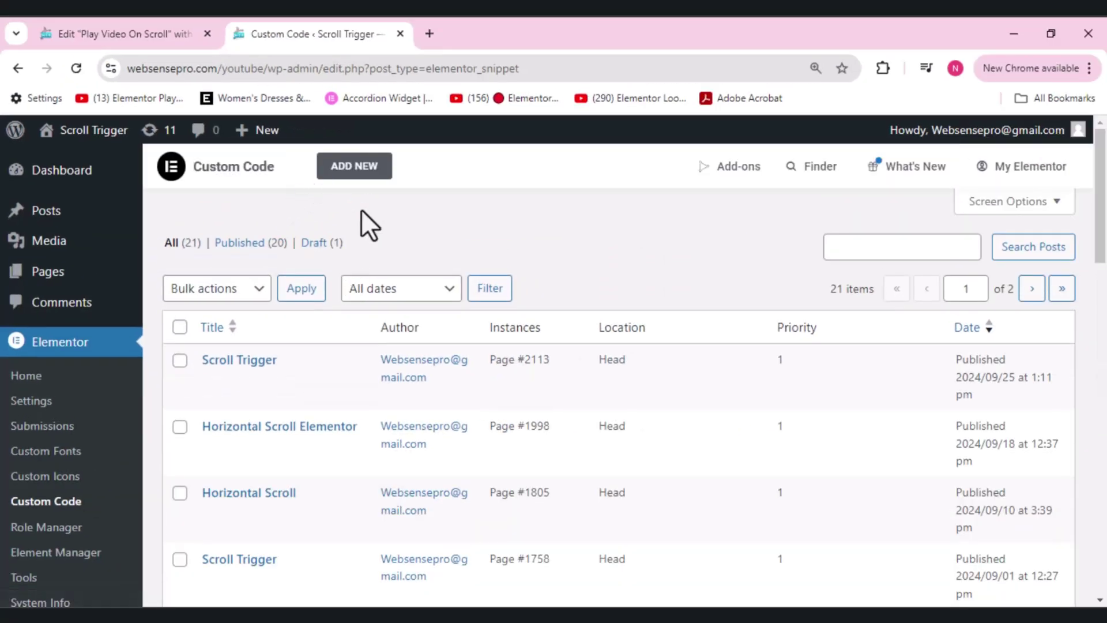
Add a snippet titled 'Play Video On Scroll' and paste the jQuery/GSAP/ScrollTrigger video-scrub script
{"action": "left_click", "coordinate": [367, 176]}
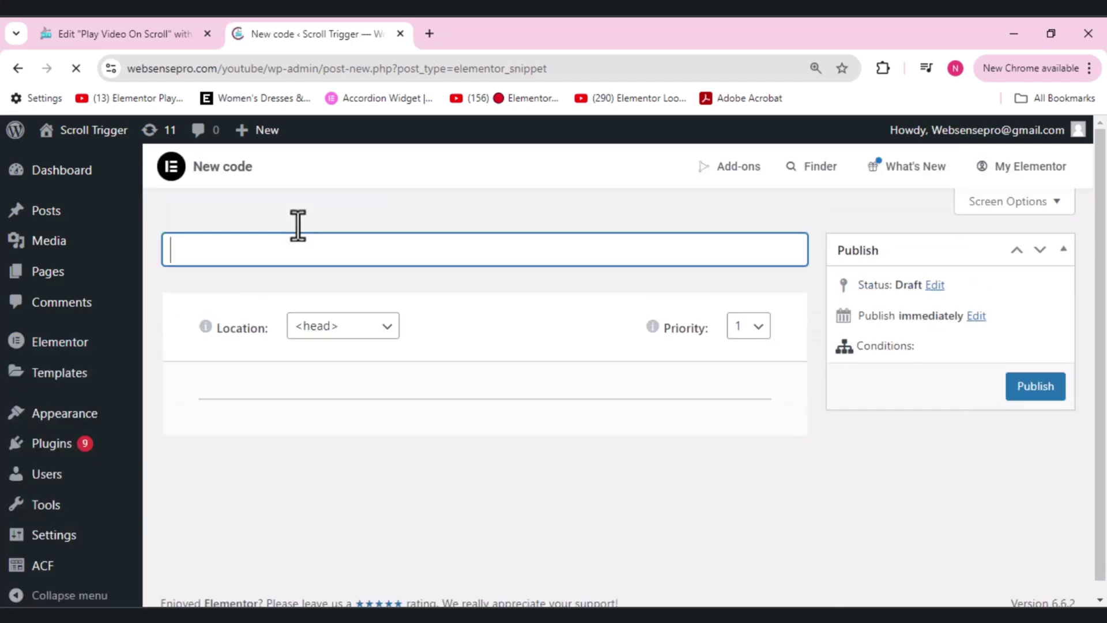
{"action": "type", "text": "Play Video On Scroll"}
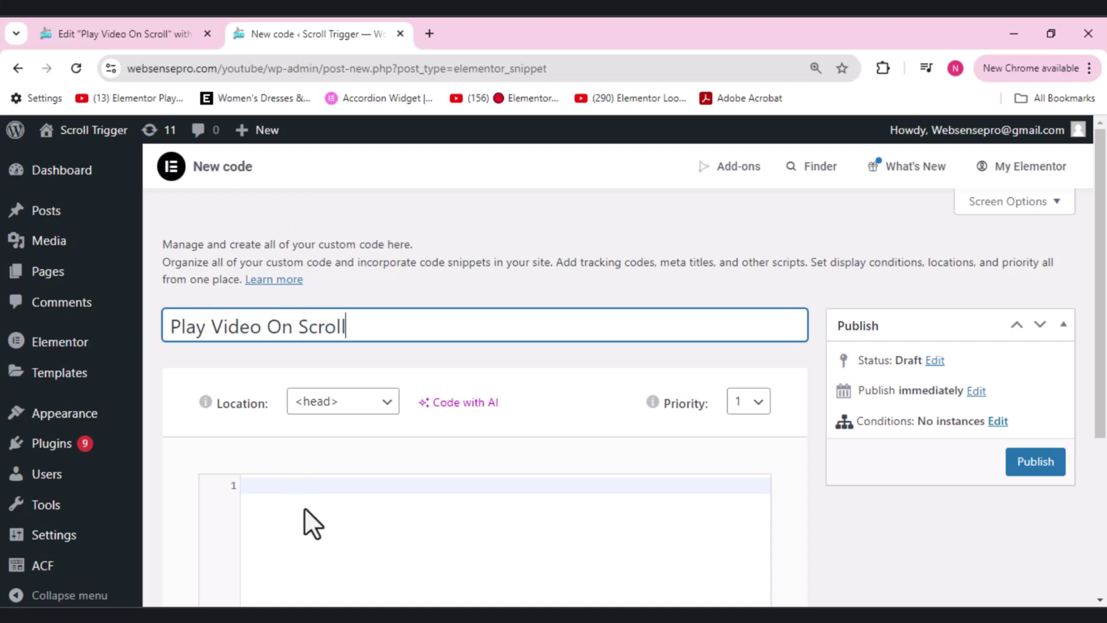
{"action": "left_click", "coordinate": [304, 484]}
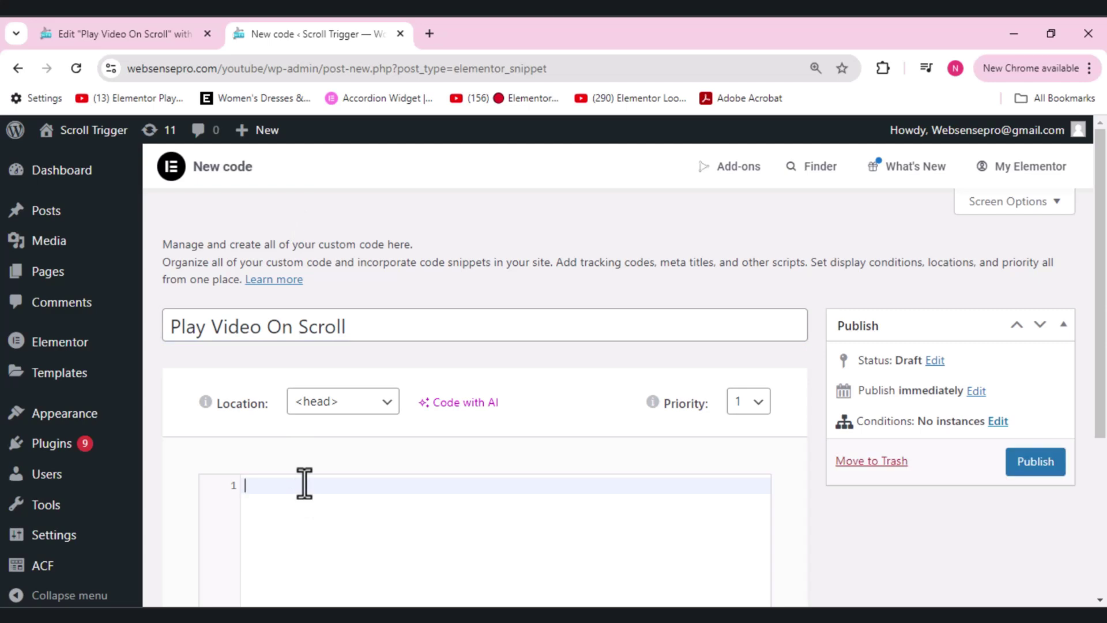
{"action": "key", "text": "ctrl+v"}
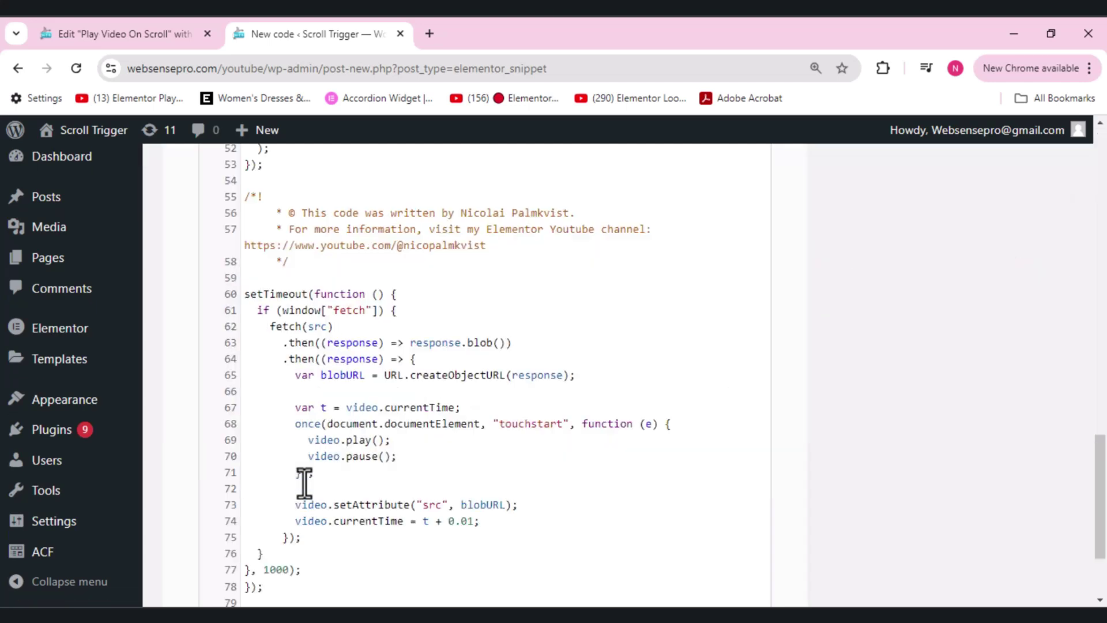
{"action": "scroll", "coordinate": [1072, 348], "scroll_direction": "up", "scroll_amount": 15}
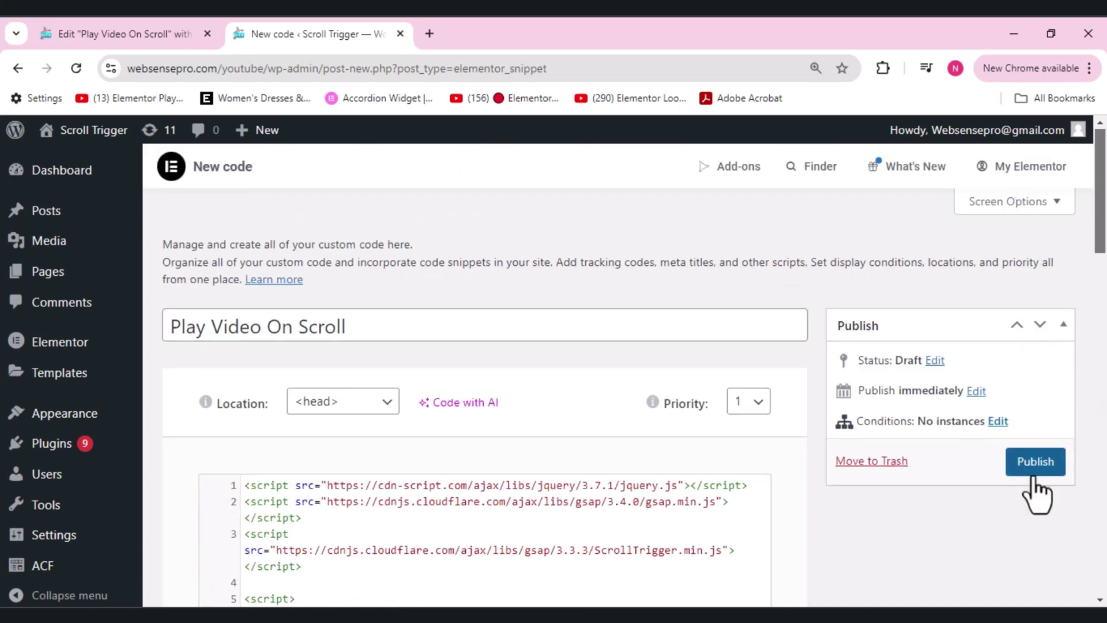
Publish the snippet with condition Include > Singular > Pages > page #2143
{"action": "left_click", "coordinate": [1036, 463]}
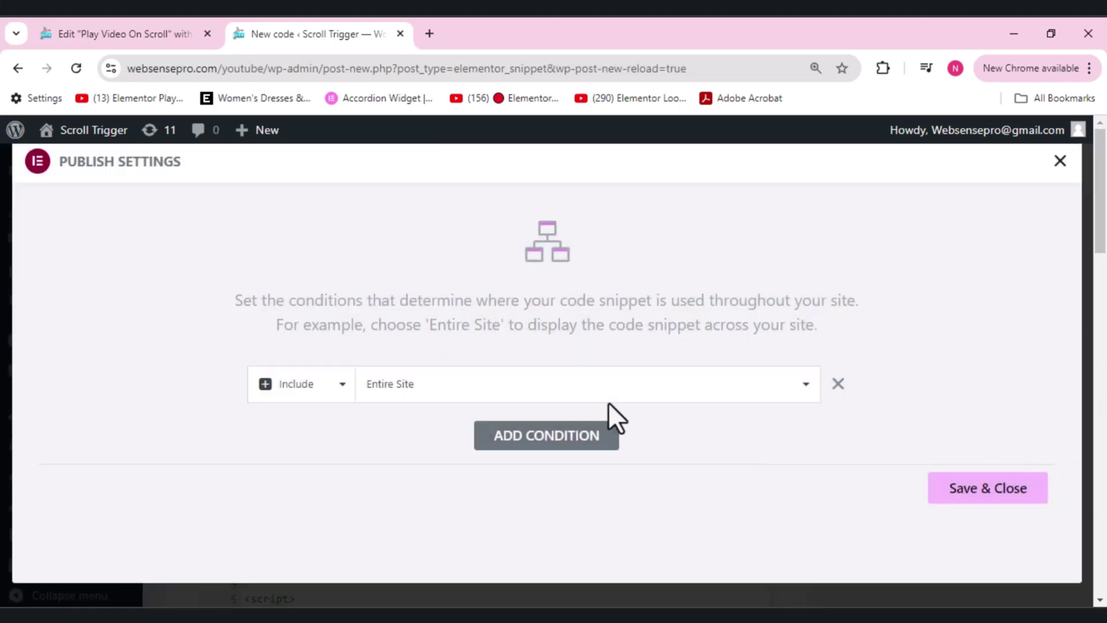
{"action": "left_click", "coordinate": [440, 382]}
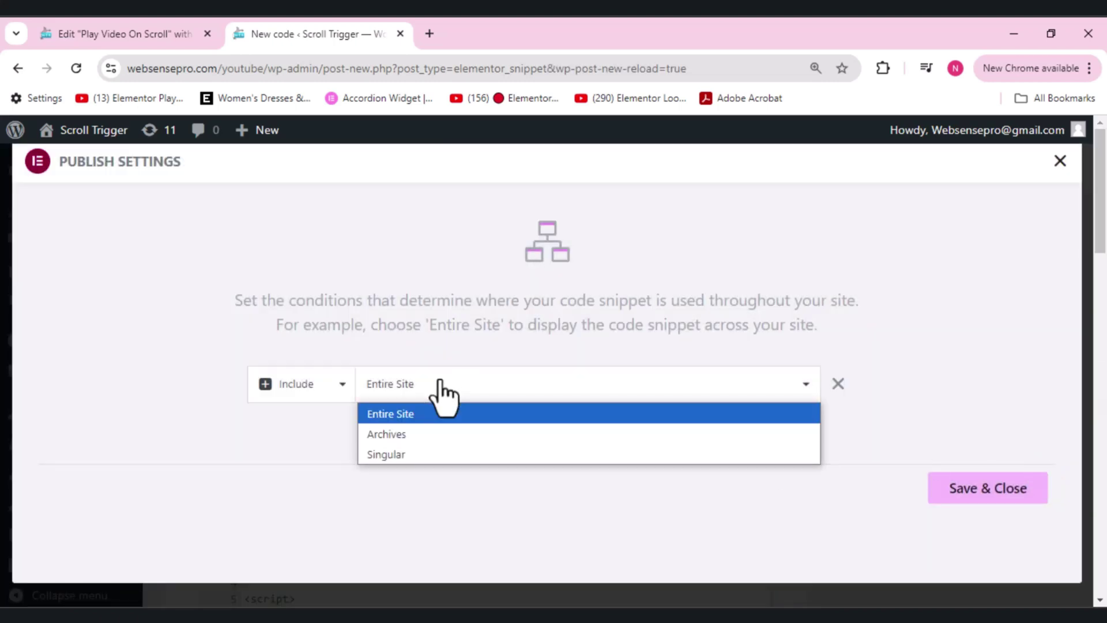
{"action": "left_click", "coordinate": [399, 454]}
{"action": "left_click", "coordinate": [685, 384]}
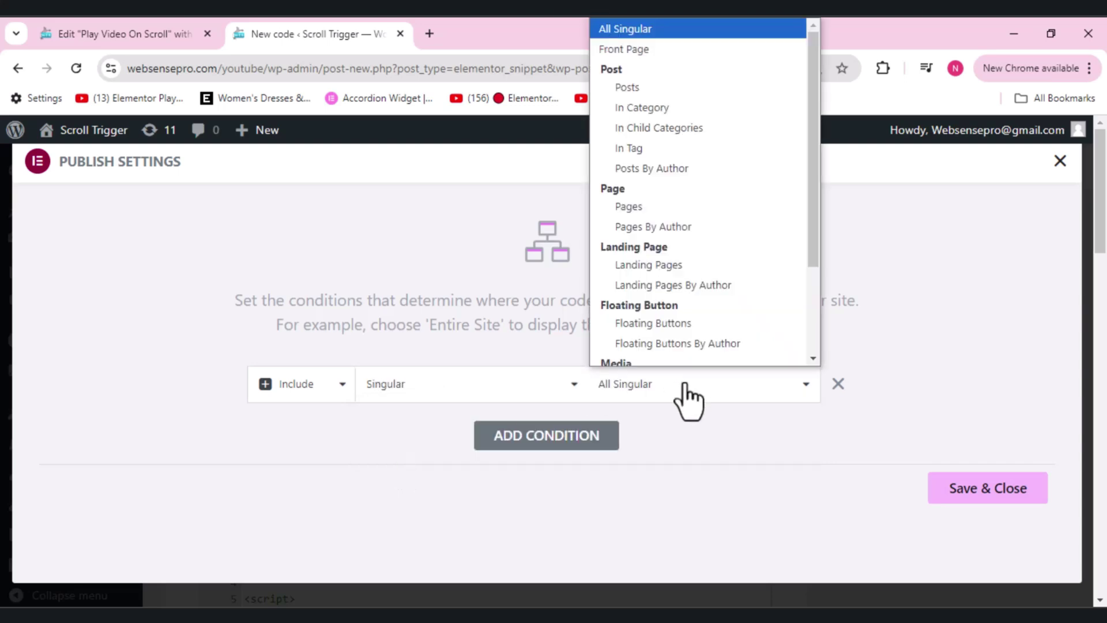
{"action": "left_click", "coordinate": [660, 206]}
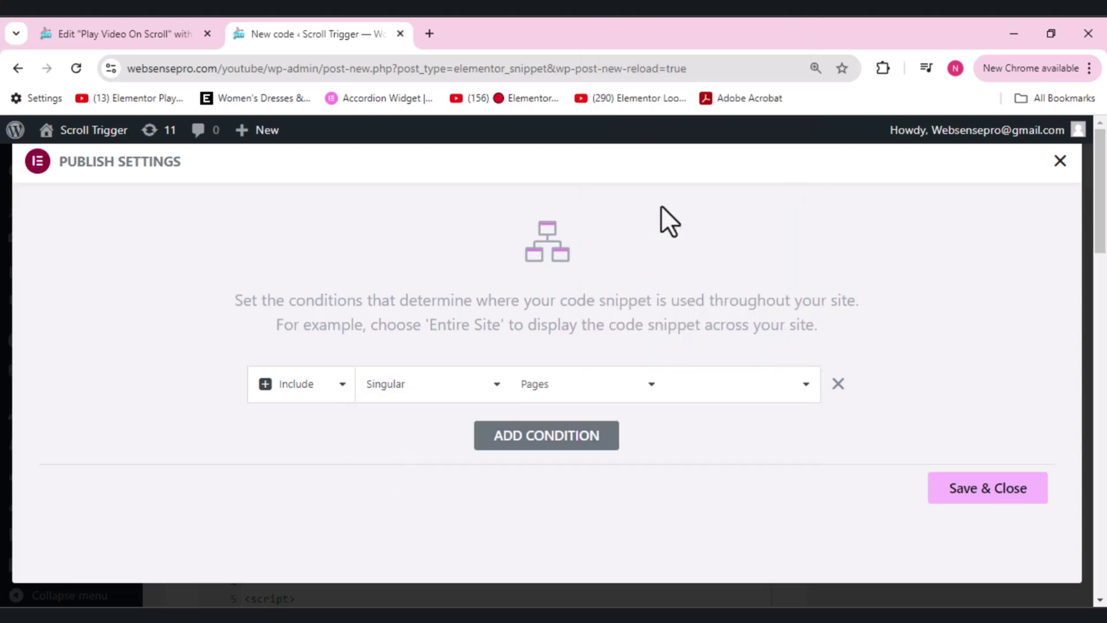
{"action": "left_click", "coordinate": [726, 383]}
{"action": "type", "text": "p"}
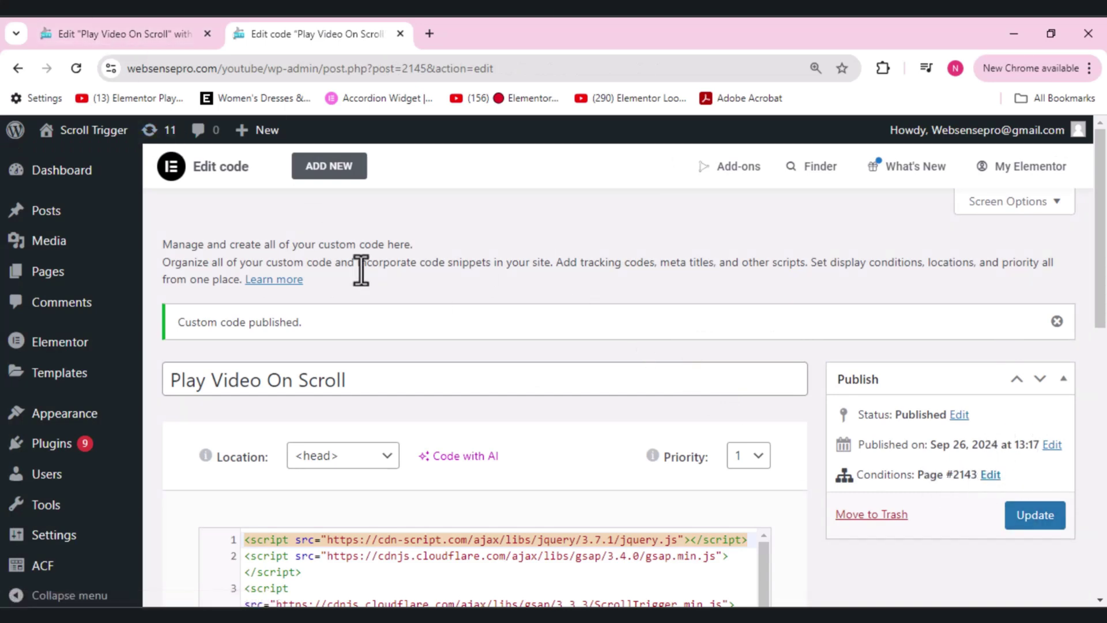
{"action": "left_click", "coordinate": [1036, 515]}
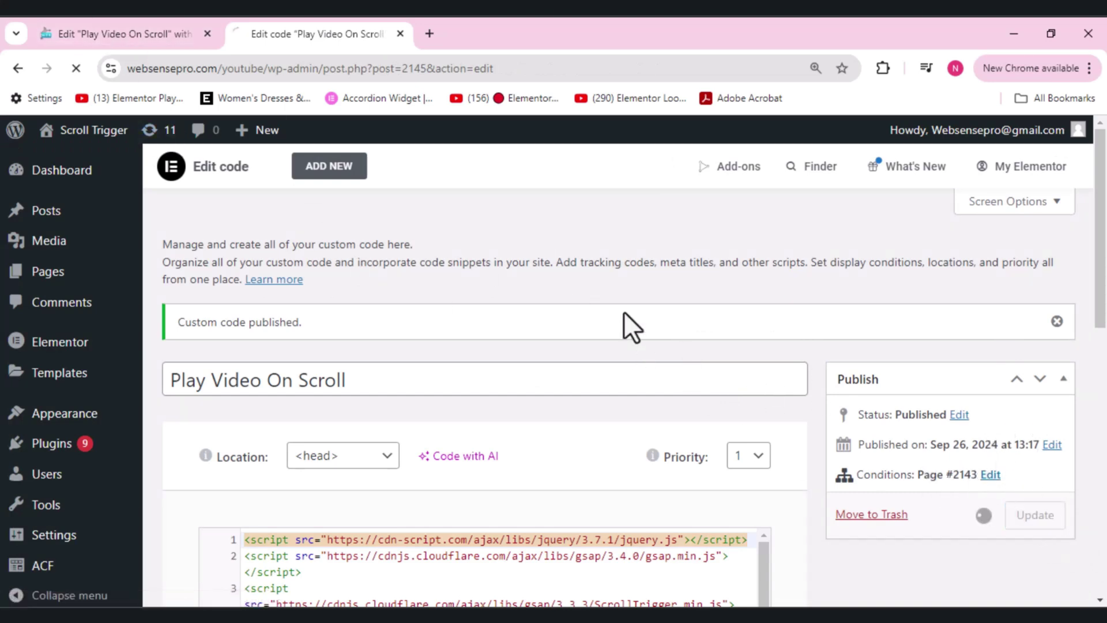
Back in the page editor, publish the changes and open the page preview
{"action": "left_click", "coordinate": [126, 23]}
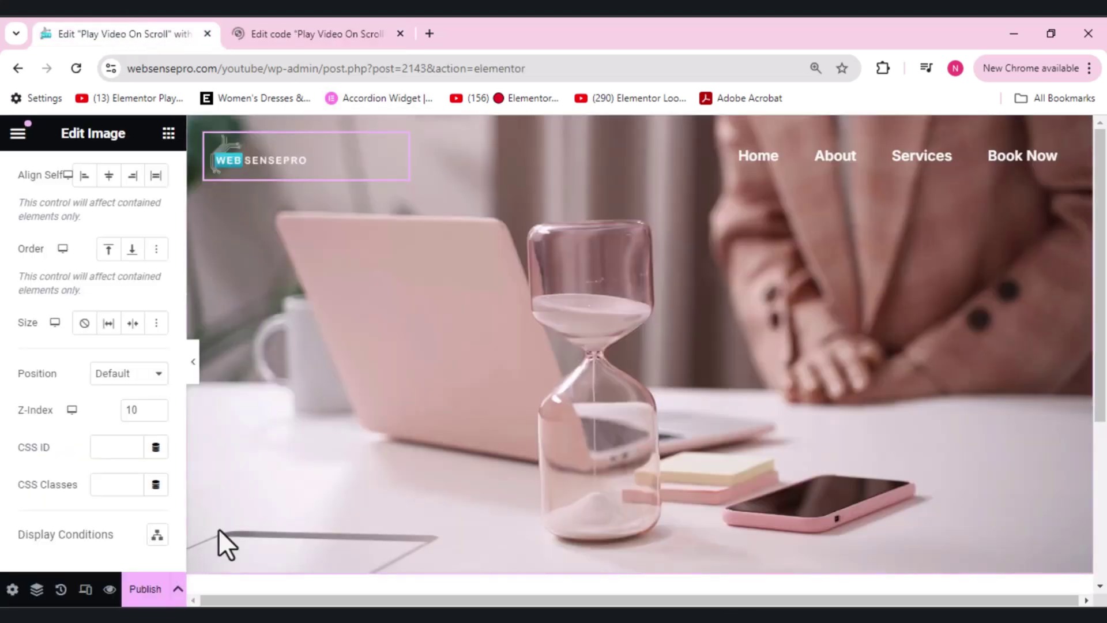
{"action": "left_click", "coordinate": [144, 591]}
{"action": "left_click", "coordinate": [109, 589]}
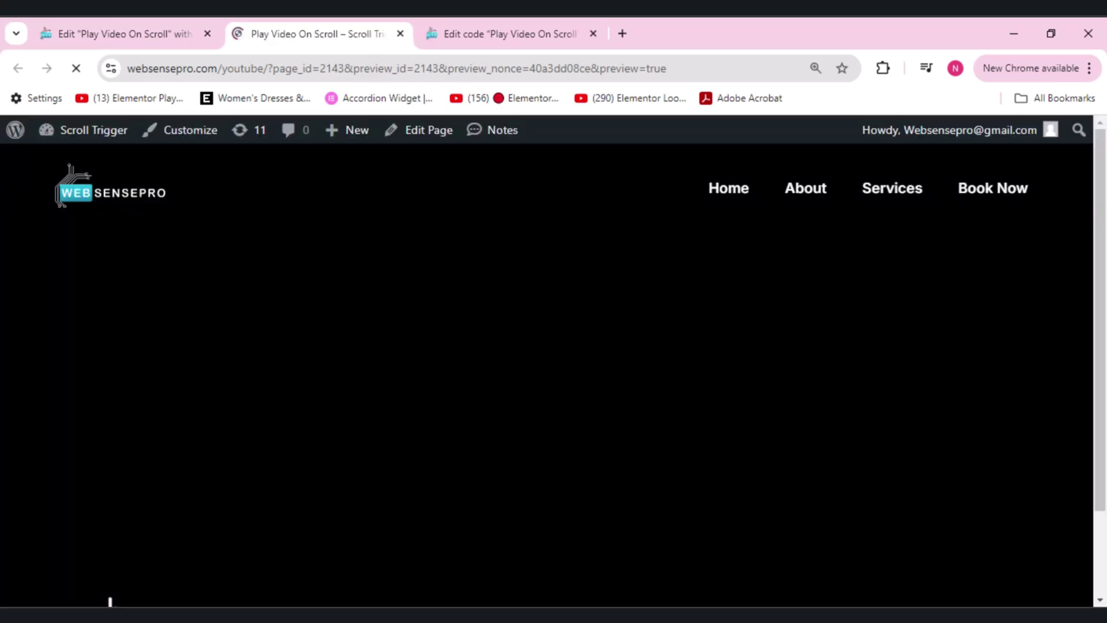
Scroll the preview down and up to check the video scrubs with scrolling
{"action": "scroll", "coordinate": [111, 600], "scroll_direction": "down", "scroll_amount": 1}
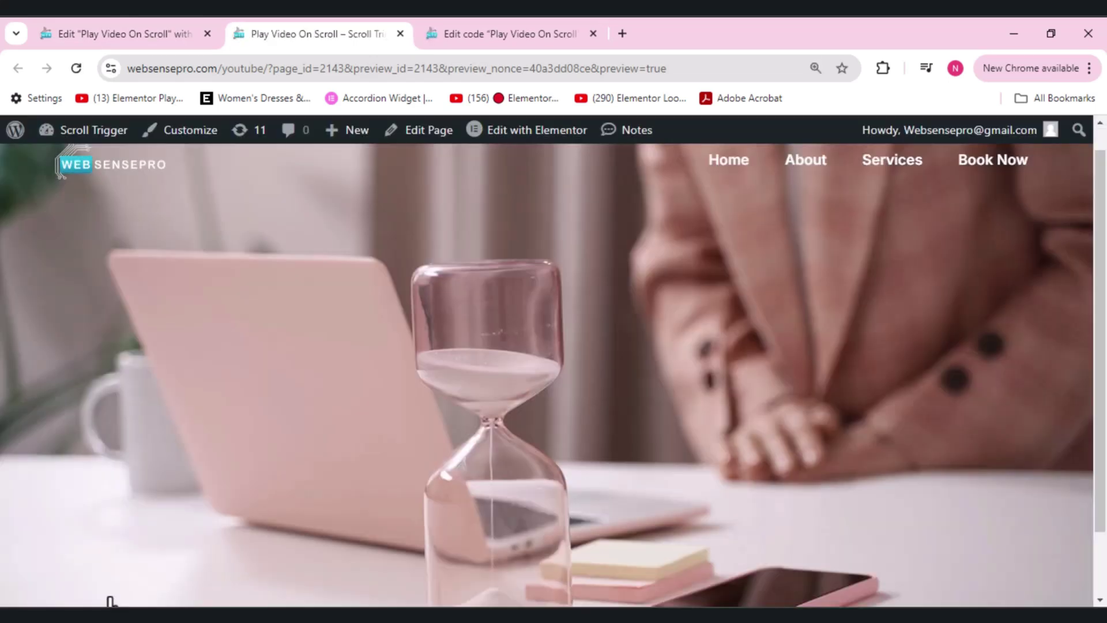
{"action": "scroll", "coordinate": [112, 601], "scroll_direction": "down", "scroll_amount": 2}
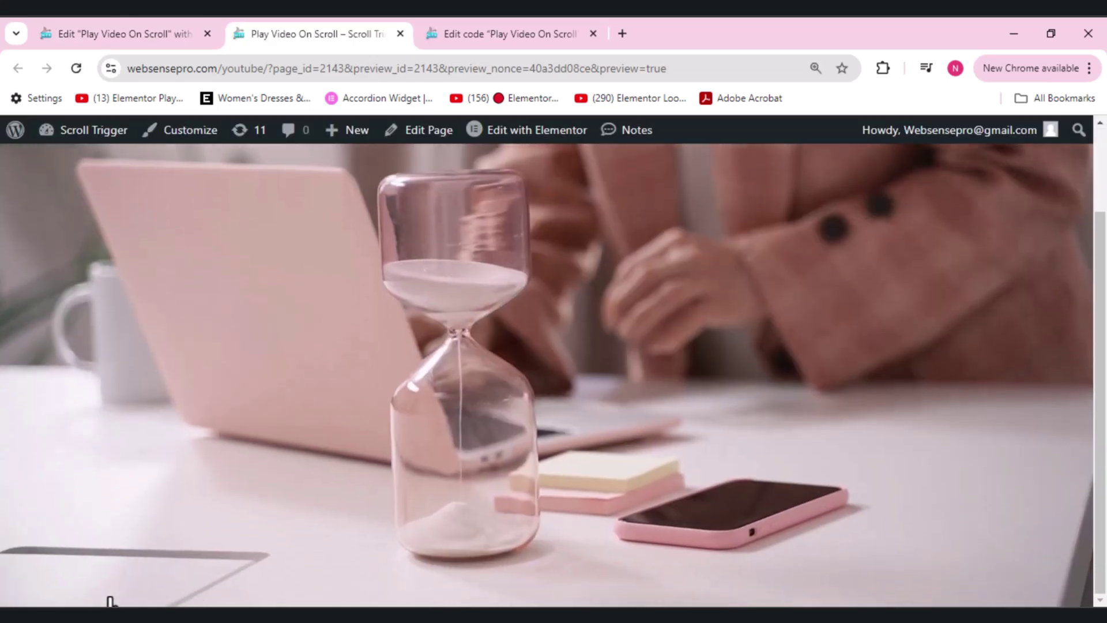
{"action": "scroll", "coordinate": [111, 601], "scroll_direction": "up", "scroll_amount": 2}
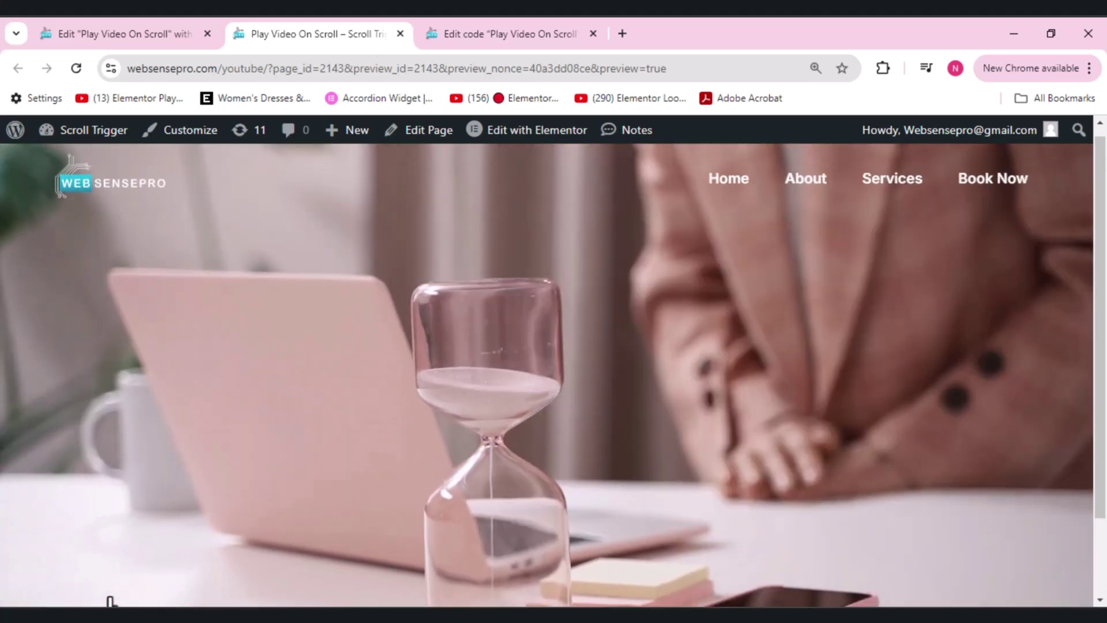
{"action": "scroll", "coordinate": [111, 601], "scroll_direction": "down", "scroll_amount": 2}
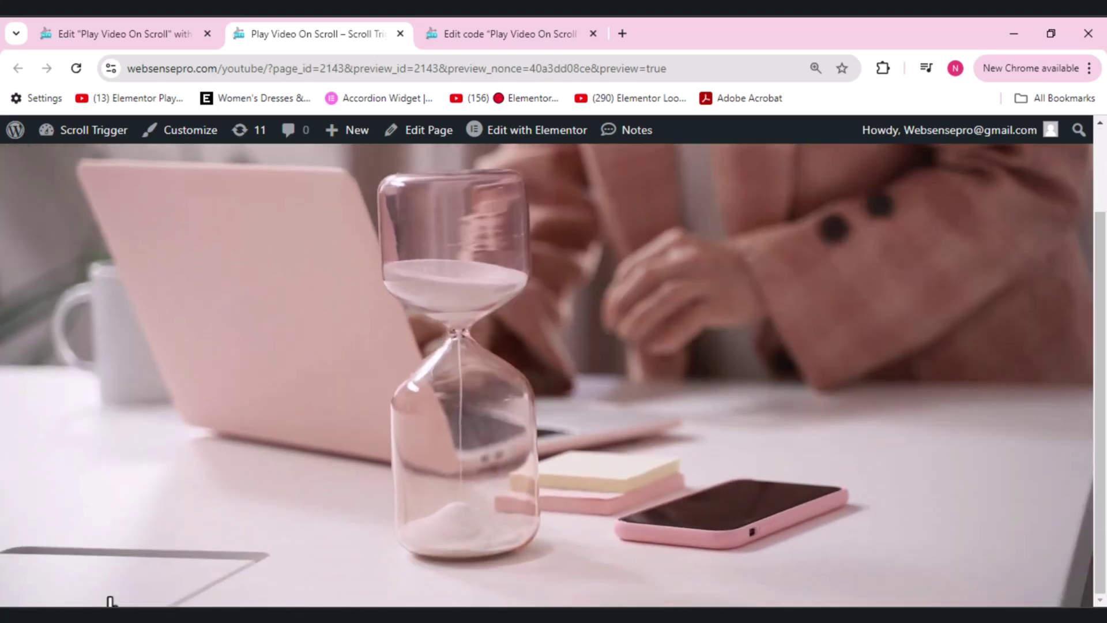
{"action": "scroll", "coordinate": [112, 601], "scroll_direction": "up", "scroll_amount": 2}
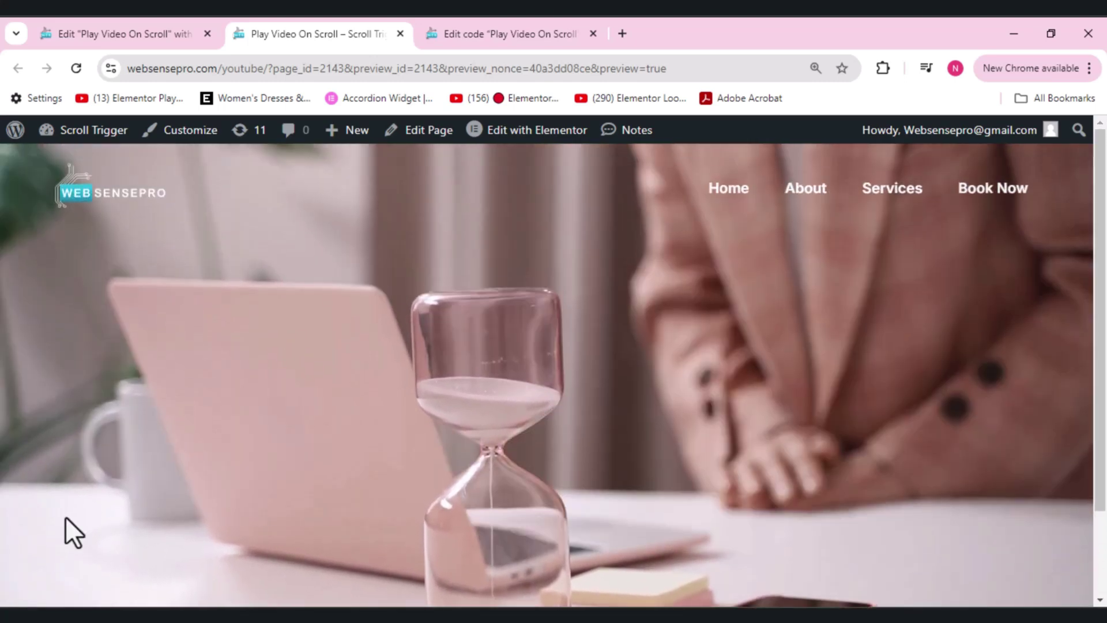
Add a new two-column flexbox section at the bottom of the page, below the video
{"action": "left_click", "coordinate": [113, 32]}
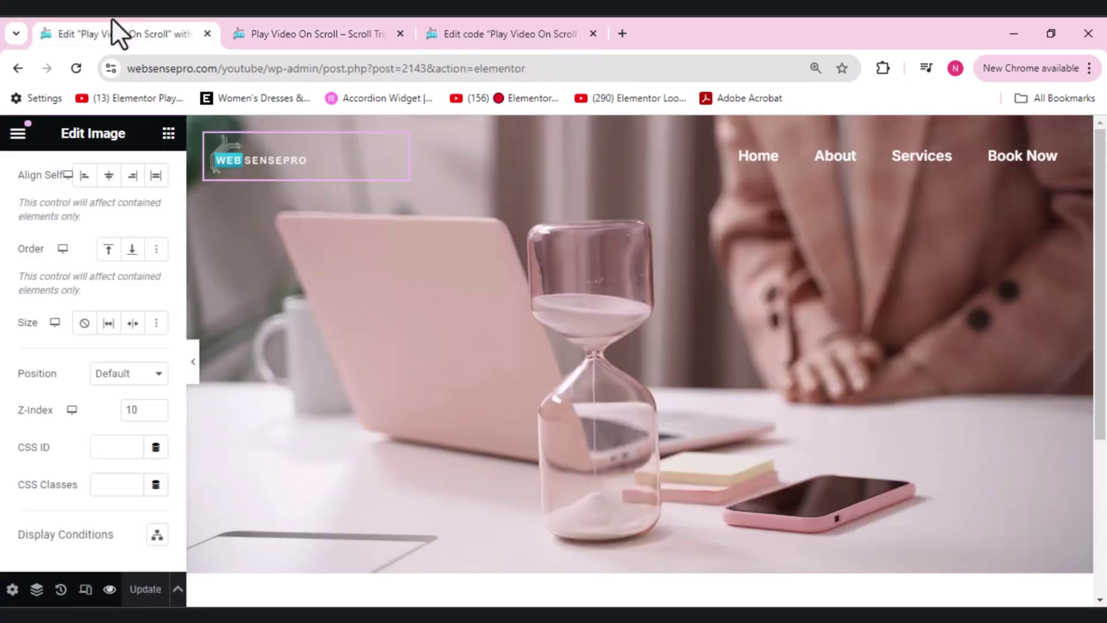
{"action": "left_click", "coordinate": [490, 313]}
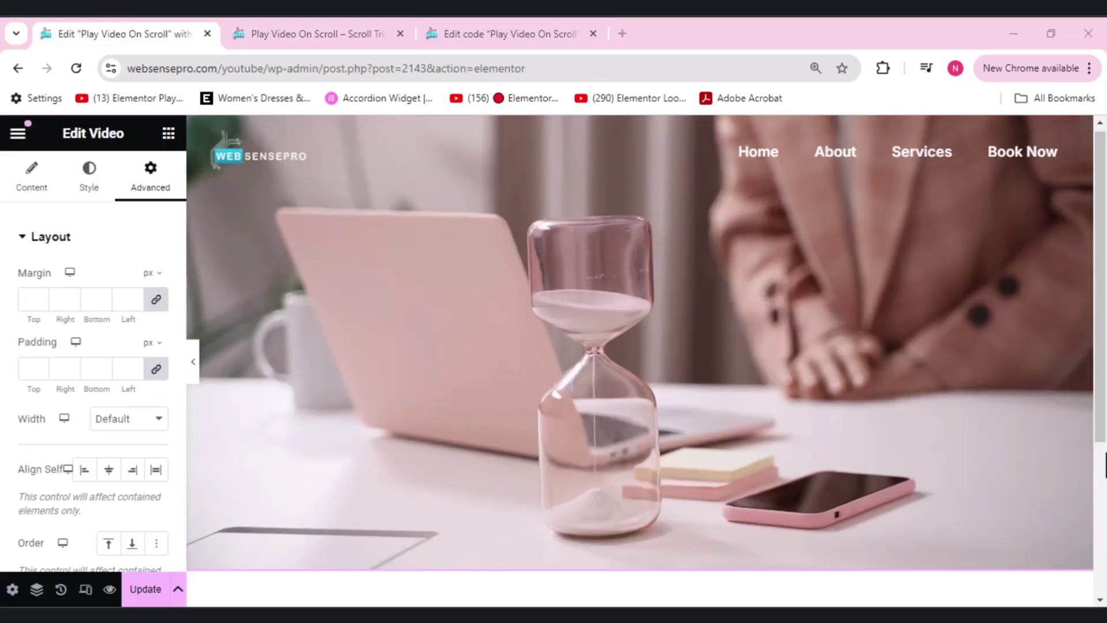
{"action": "scroll", "coordinate": [1104, 306], "scroll_direction": "down", "scroll_amount": 4}
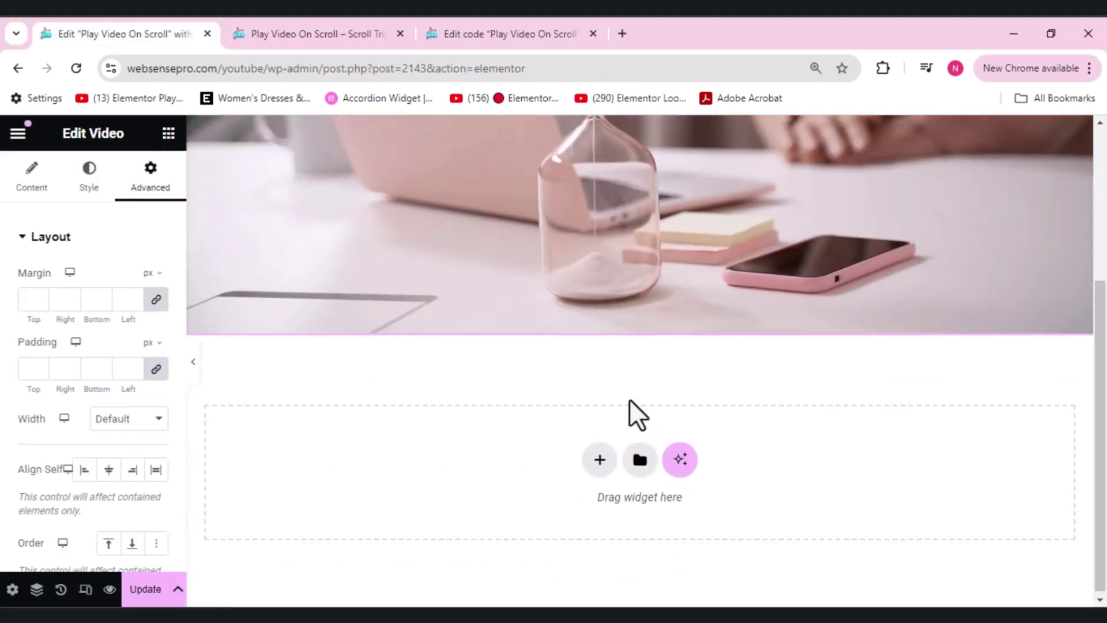
{"action": "left_click", "coordinate": [599, 459]}
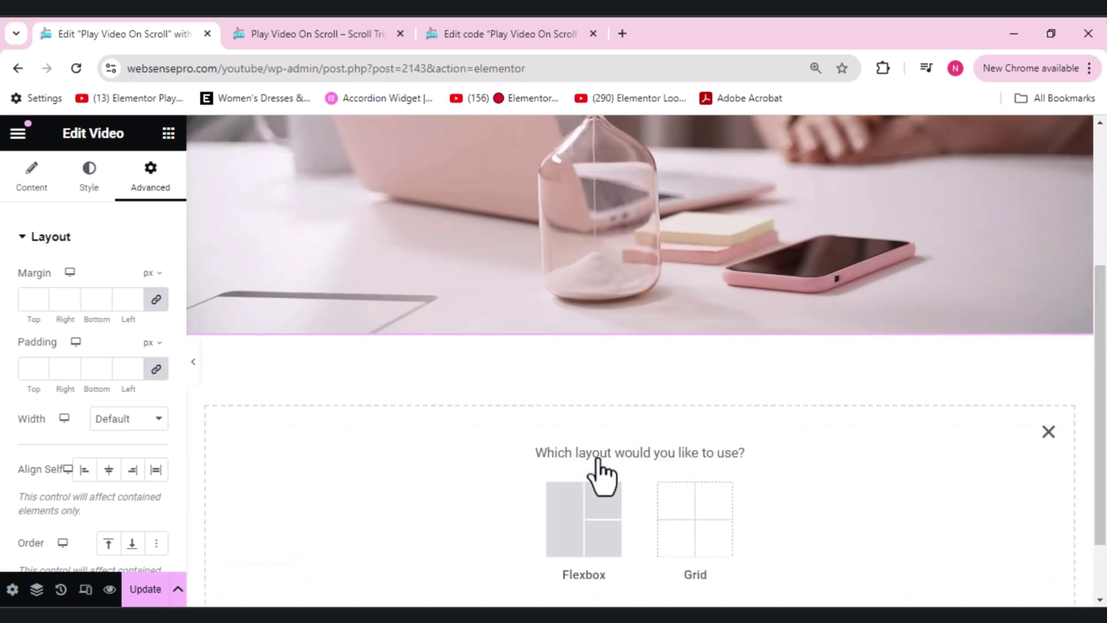
{"action": "left_click", "coordinate": [559, 545]}
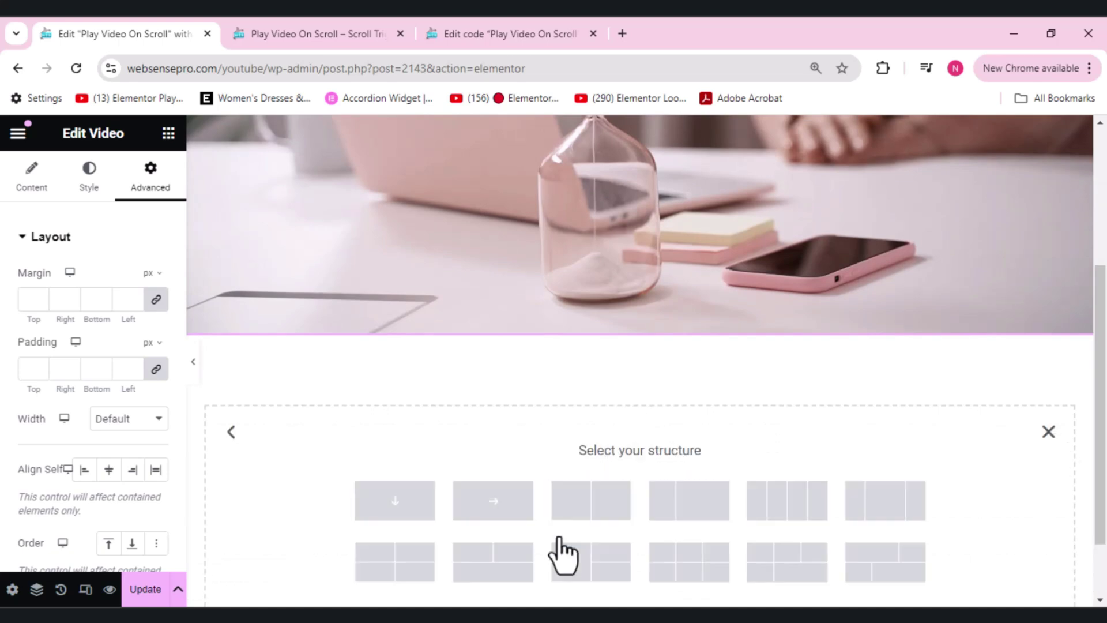
{"action": "left_click", "coordinate": [580, 506]}
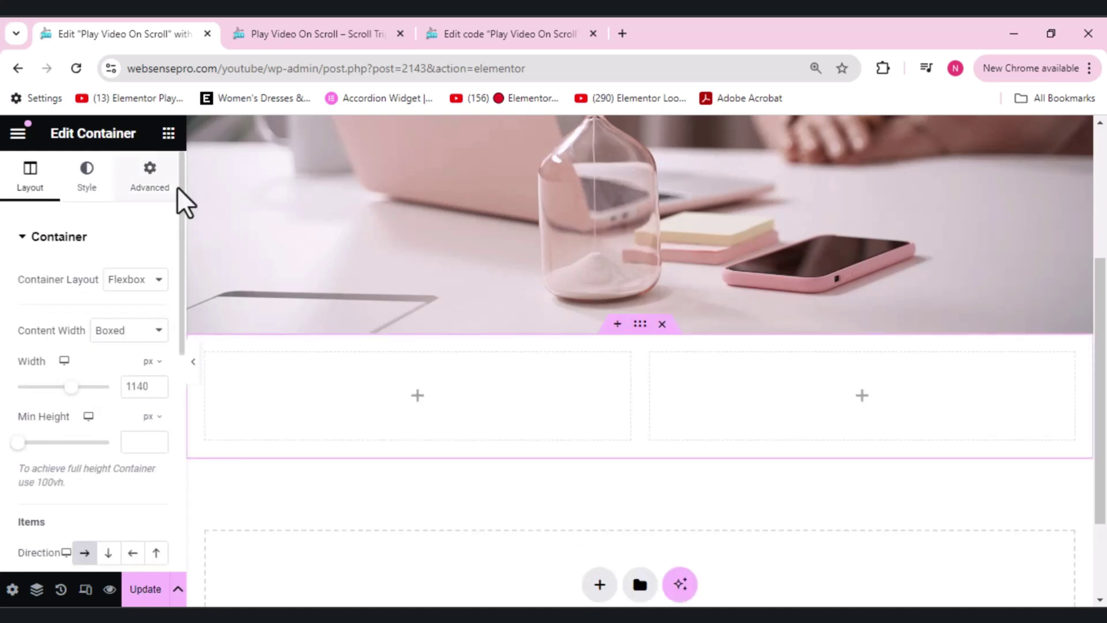
Place an Image widget in the left column and Heading plus Text Editor widgets in the right
{"action": "left_click", "coordinate": [169, 133]}
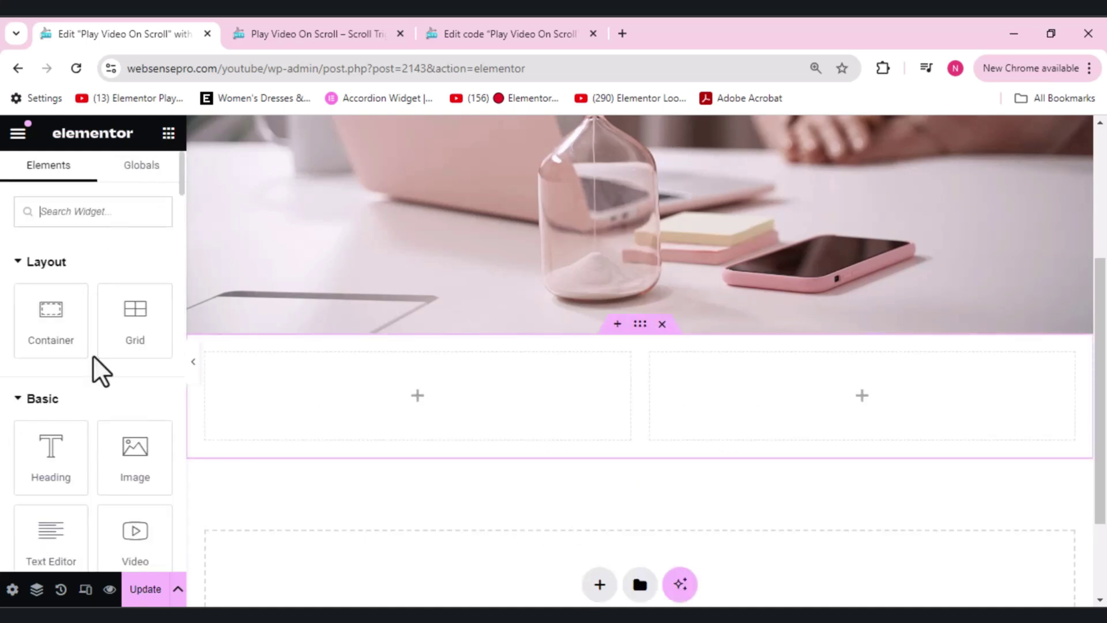
{"action": "left_click_drag", "start_coordinate": [129, 479], "coordinate": [391, 403]}
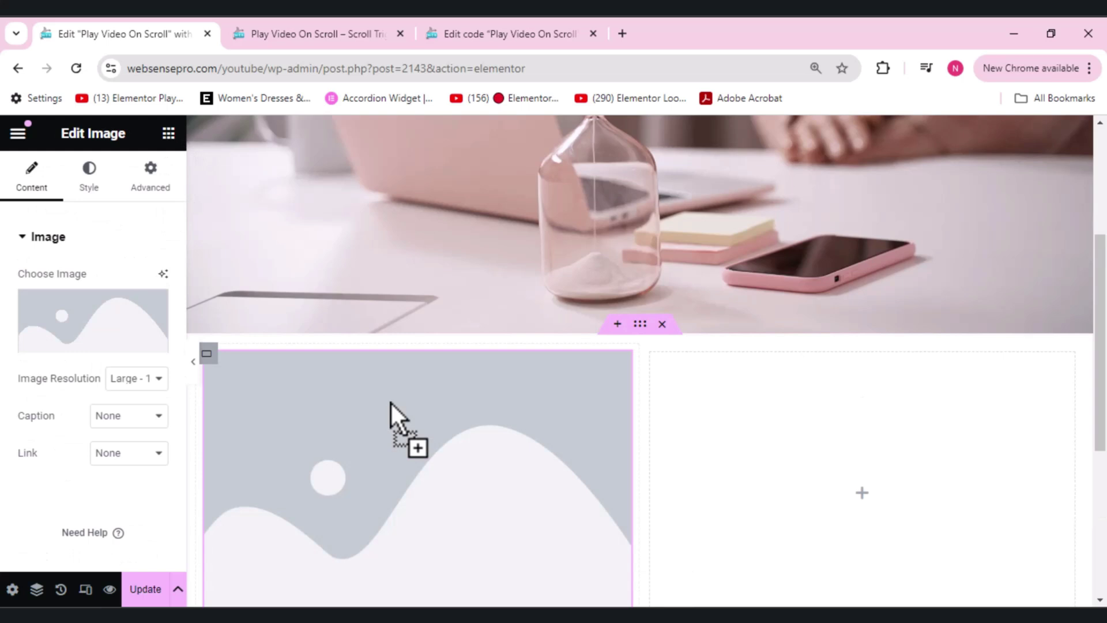
{"action": "left_click", "coordinate": [168, 134]}
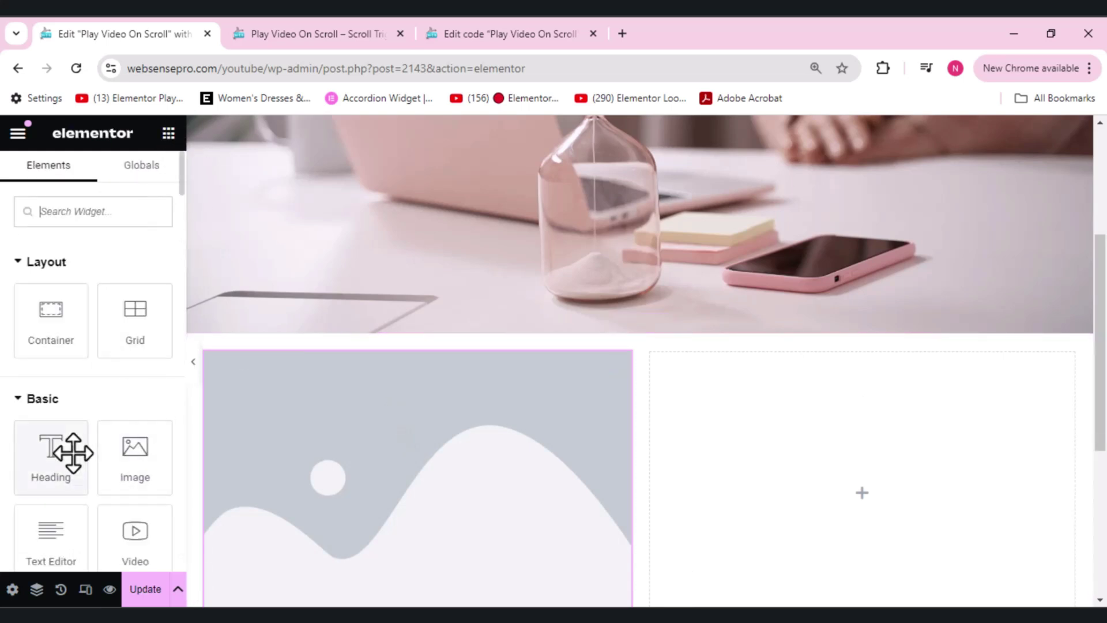
{"action": "left_click_drag", "start_coordinate": [63, 460], "coordinate": [770, 490]}
{"action": "left_click", "coordinate": [169, 135]}
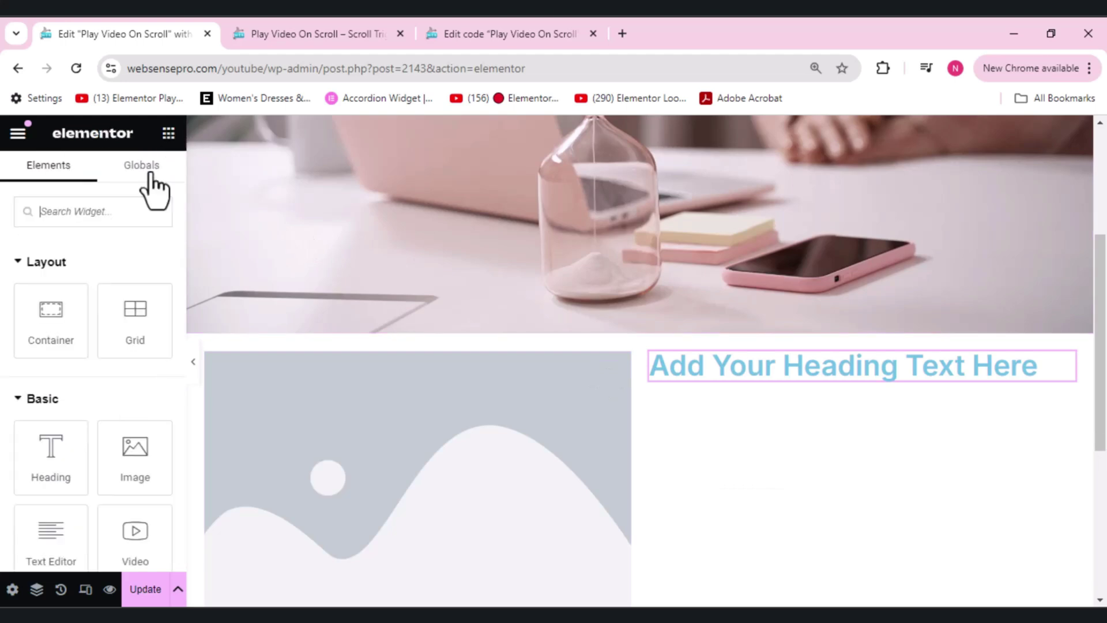
{"action": "left_click_drag", "start_coordinate": [39, 553], "coordinate": [784, 376]}
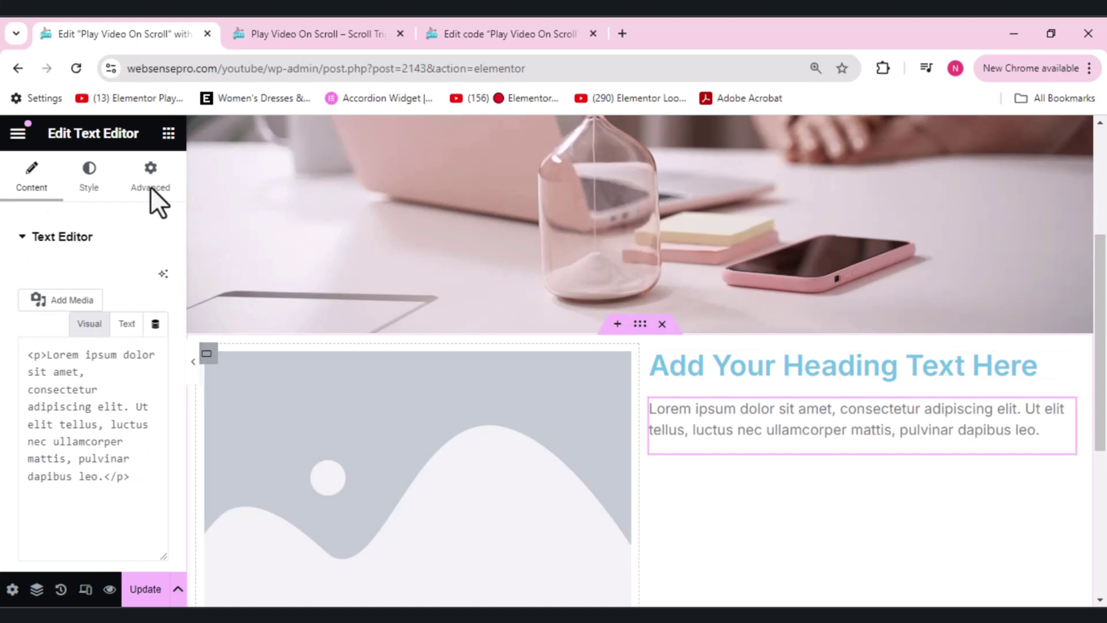
{"action": "left_click", "coordinate": [168, 135]}
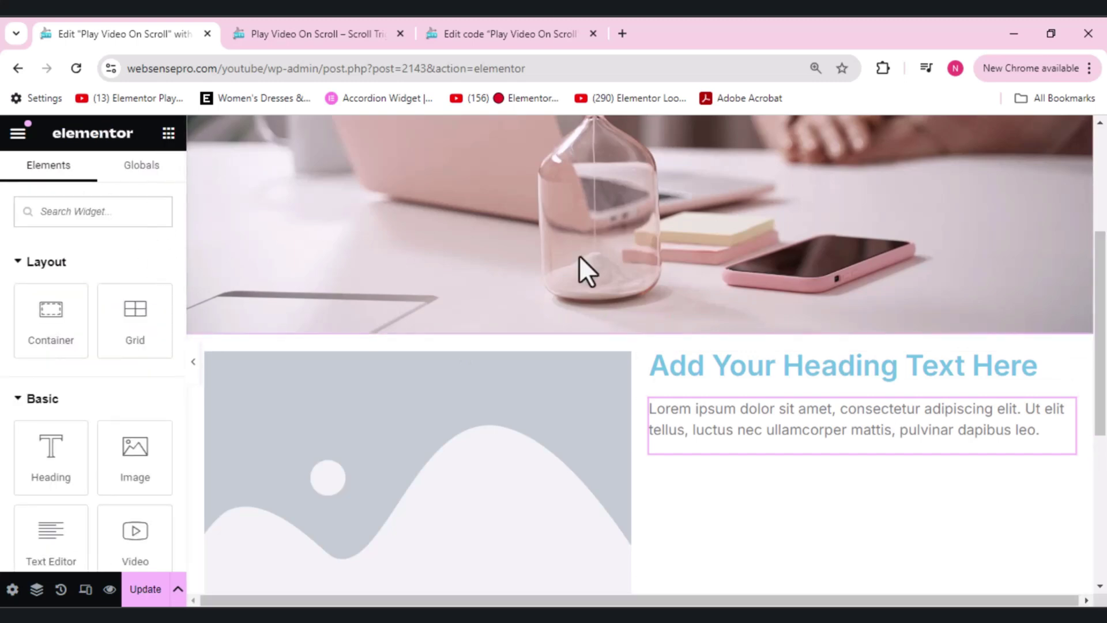
{"action": "left_click", "coordinate": [418, 374]}
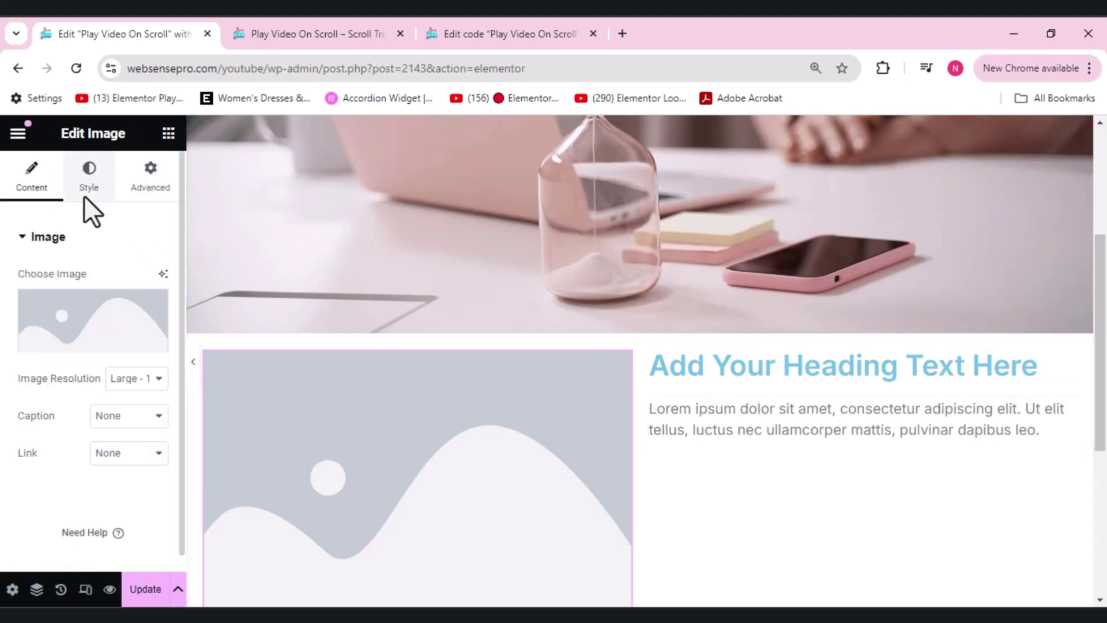
Set the image to the desk-monitors photo and vertically centre the right column's heading and text
{"action": "left_click", "coordinate": [98, 320]}
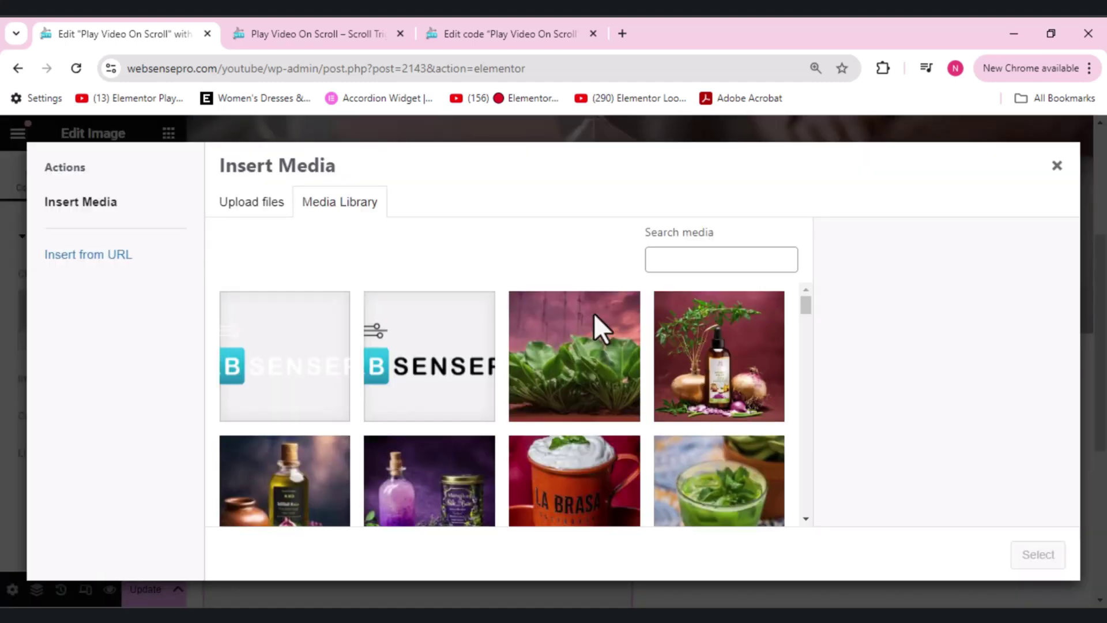
{"action": "key", "text": "Escape"}
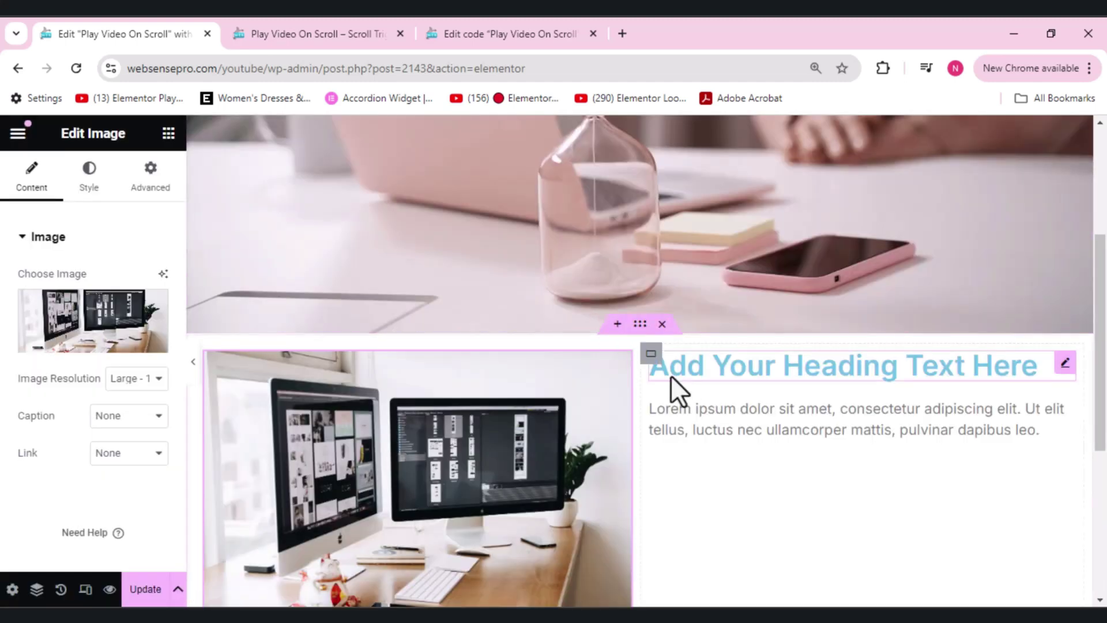
{"action": "left_click", "coordinate": [265, 339]}
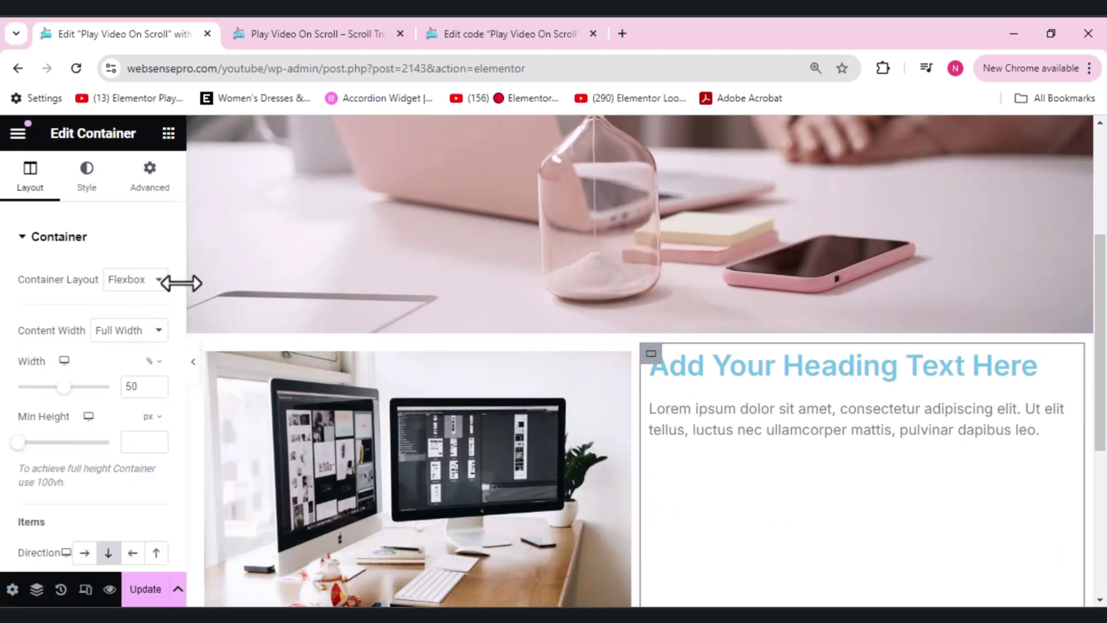
{"action": "left_click_drag", "start_coordinate": [181, 282], "coordinate": [180, 416]}
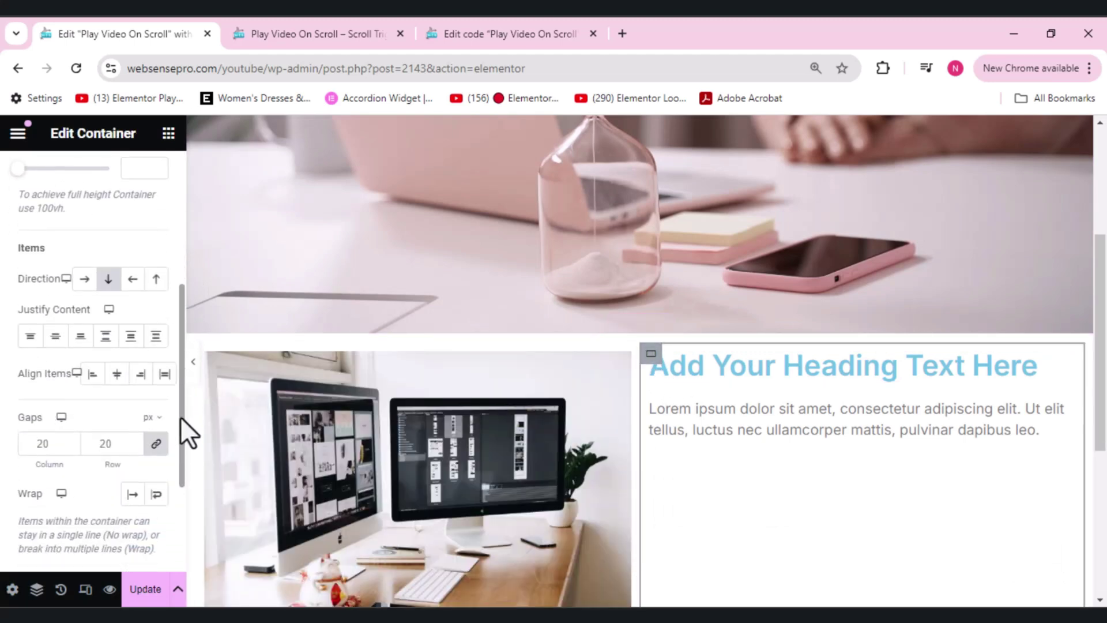
{"action": "left_click", "coordinate": [55, 339]}
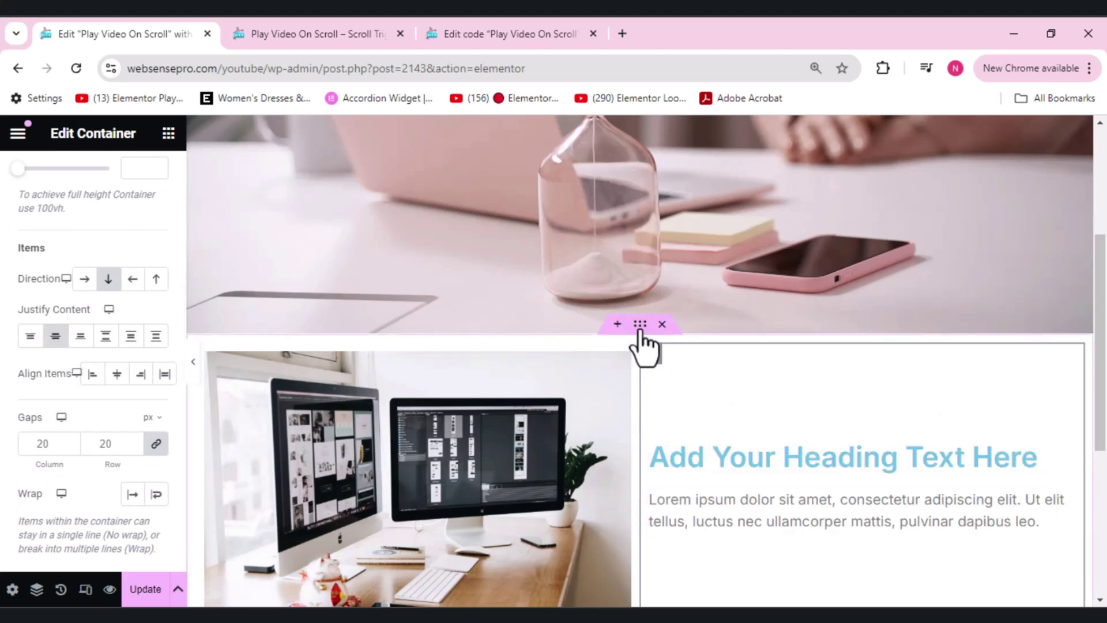
Give the whole two-column section a Classic background colour, aiming for grey #B5B1B1
{"action": "left_click", "coordinate": [640, 325]}
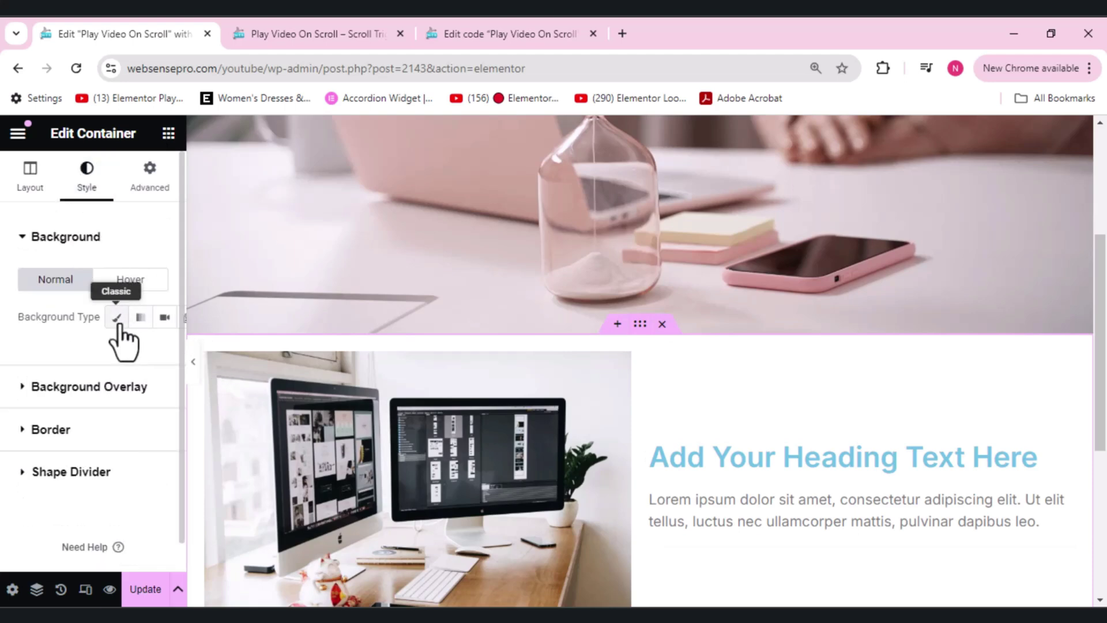
{"action": "left_click", "coordinate": [117, 318]}
{"action": "left_click", "coordinate": [156, 353]}
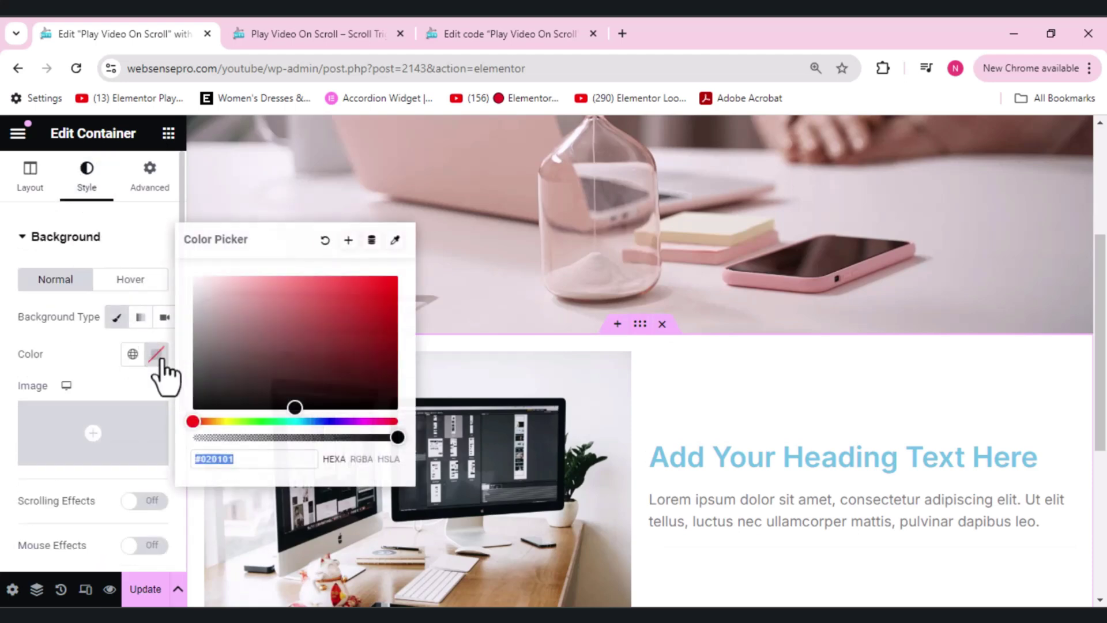
Finish the section background as a pale grey colour
{"action": "left_click", "coordinate": [205, 324]}
{"action": "left_click_drag", "start_coordinate": [199, 316], "coordinate": [191, 316]}
{"action": "left_click", "coordinate": [694, 426]}
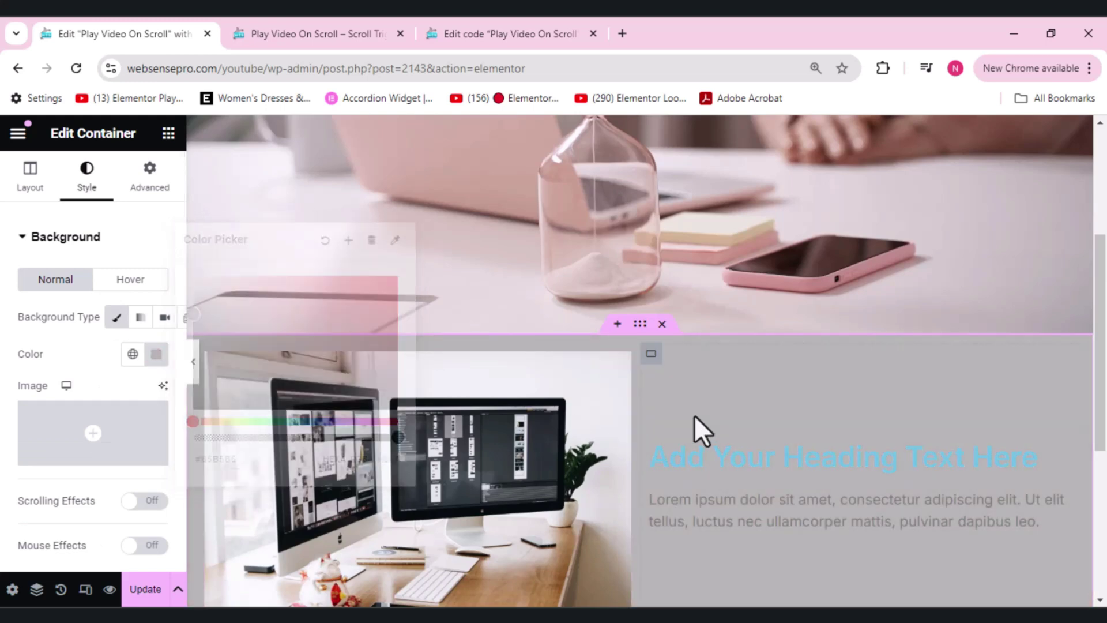
Change the heading's text colour to black
{"action": "left_click", "coordinate": [768, 463]}
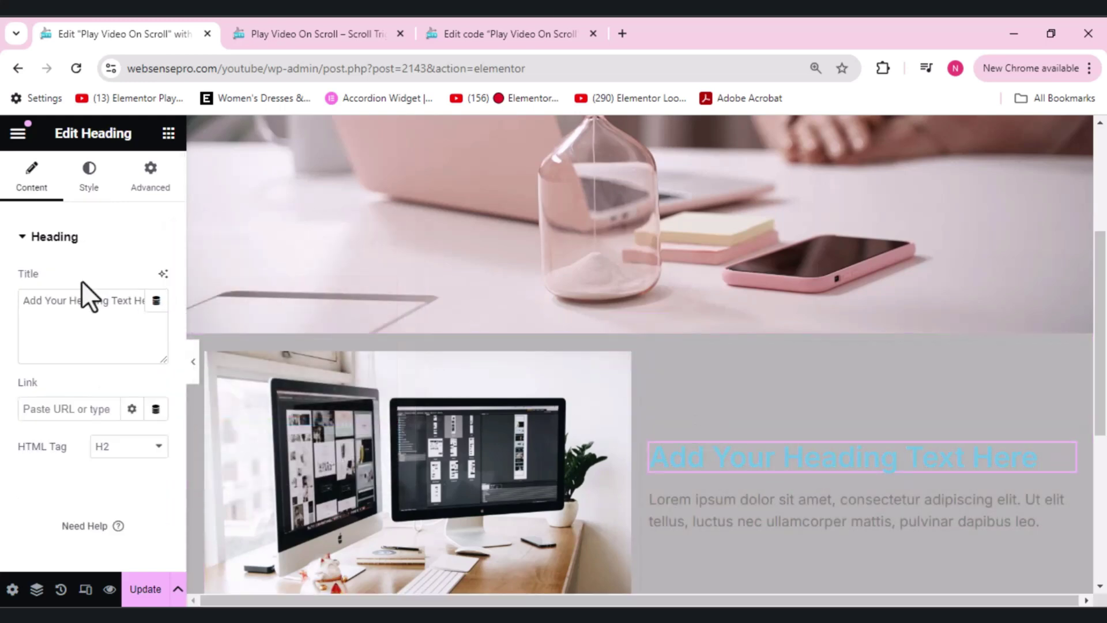
{"action": "left_click", "coordinate": [89, 175]}
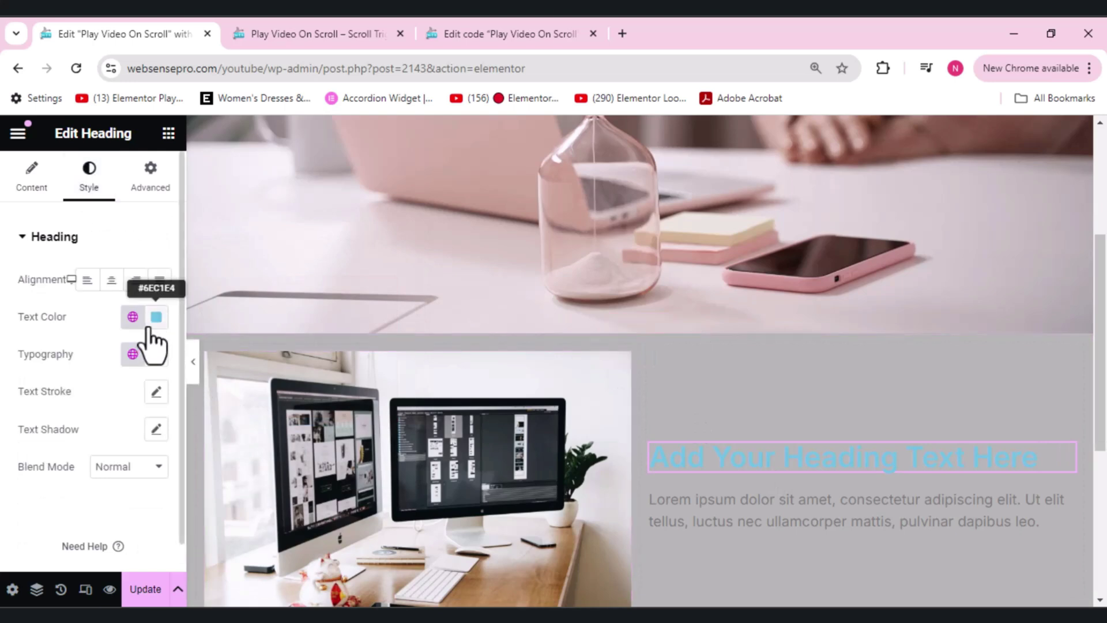
{"action": "left_click", "coordinate": [155, 316]}
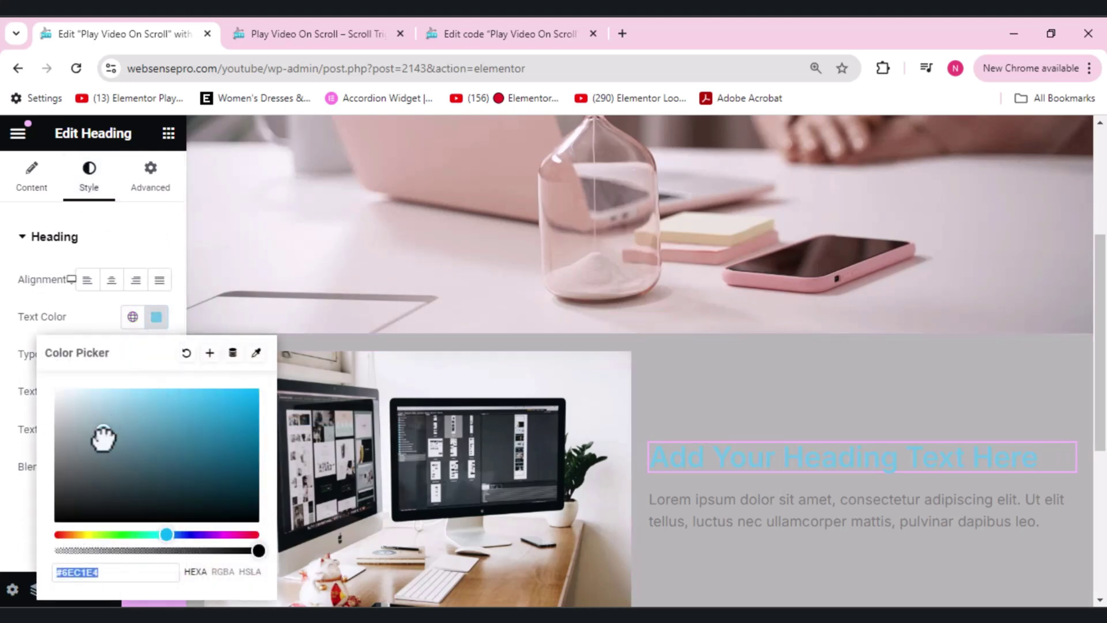
{"action": "left_click_drag", "start_coordinate": [104, 440], "coordinate": [55, 524]}
Change the Lorem ipsum paragraph's text colour to black (#000000)
{"action": "left_click", "coordinate": [713, 506]}
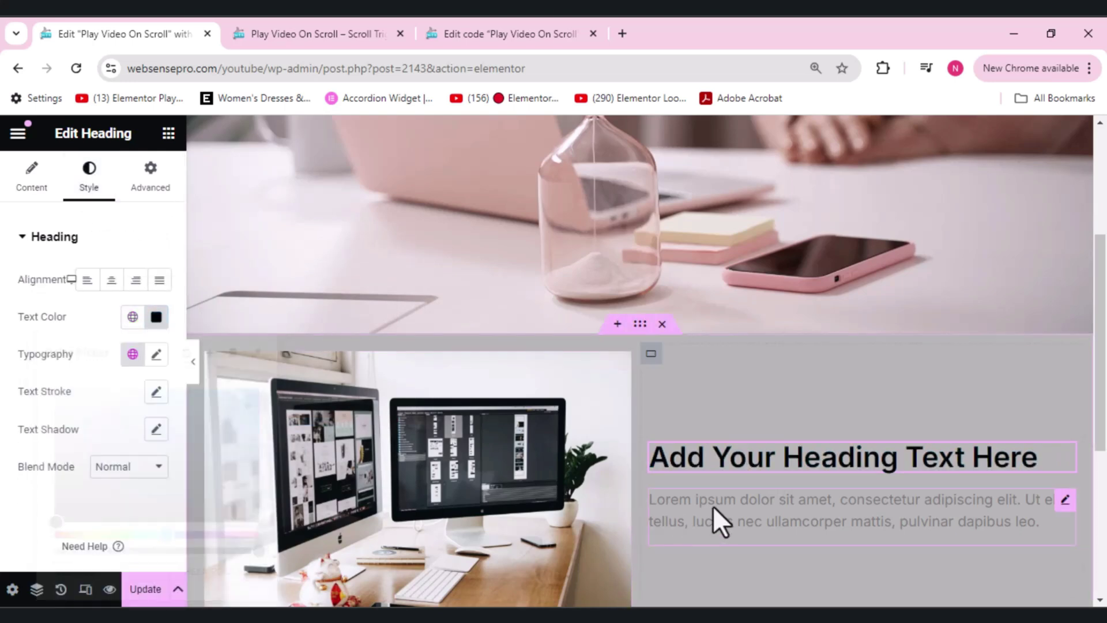
{"action": "left_click", "coordinate": [91, 180]}
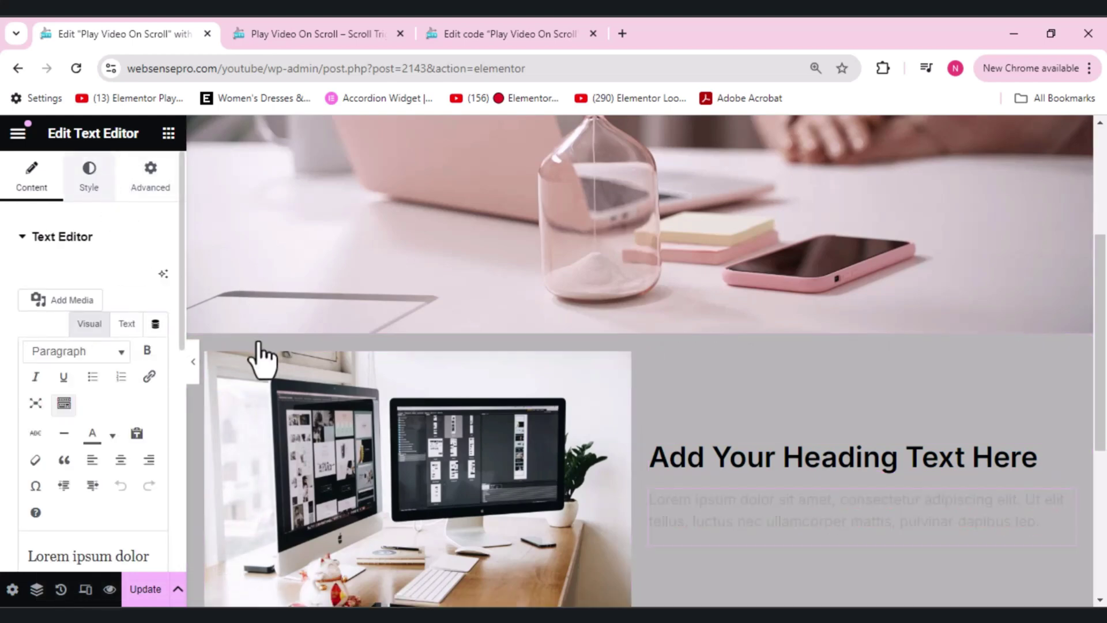
{"action": "left_click", "coordinate": [155, 318]}
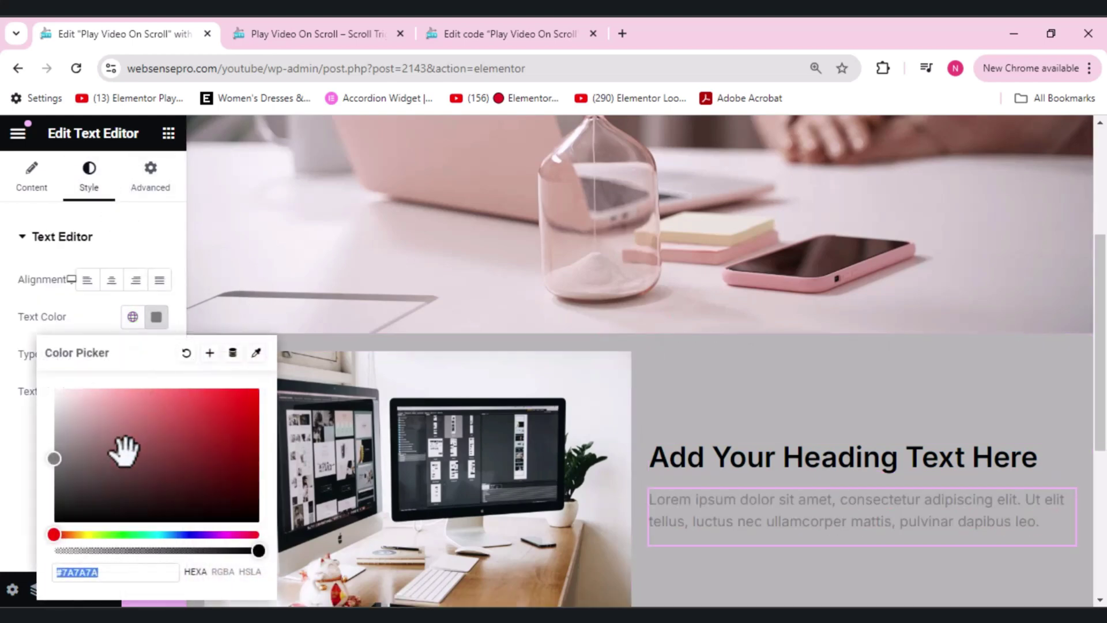
{"action": "left_click_drag", "start_coordinate": [84, 503], "coordinate": [46, 525]}
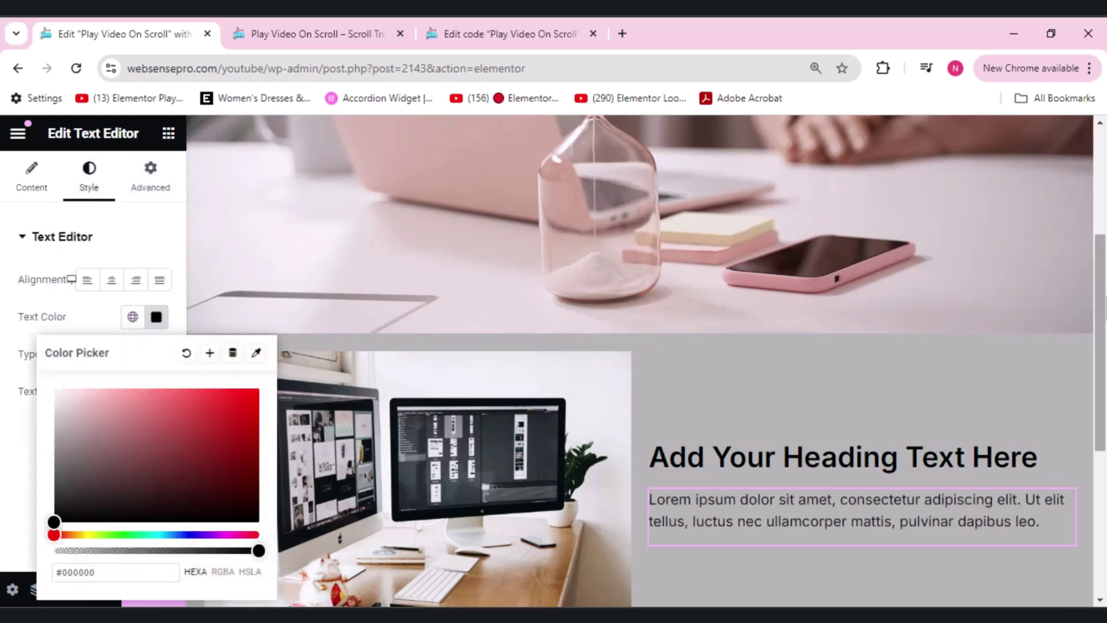
{"action": "left_click_drag", "start_coordinate": [1100, 311], "coordinate": [1099, 262]}
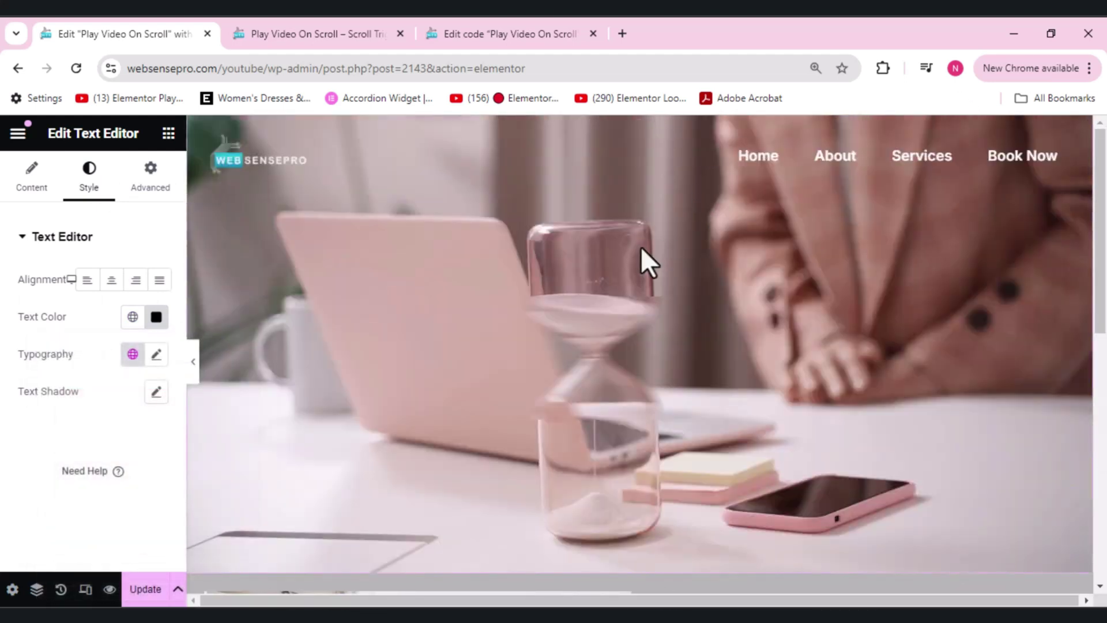
Select the video's parent container via Navigator and set its Motion Effects Sticky to Top
{"action": "right_click", "coordinate": [641, 246]}
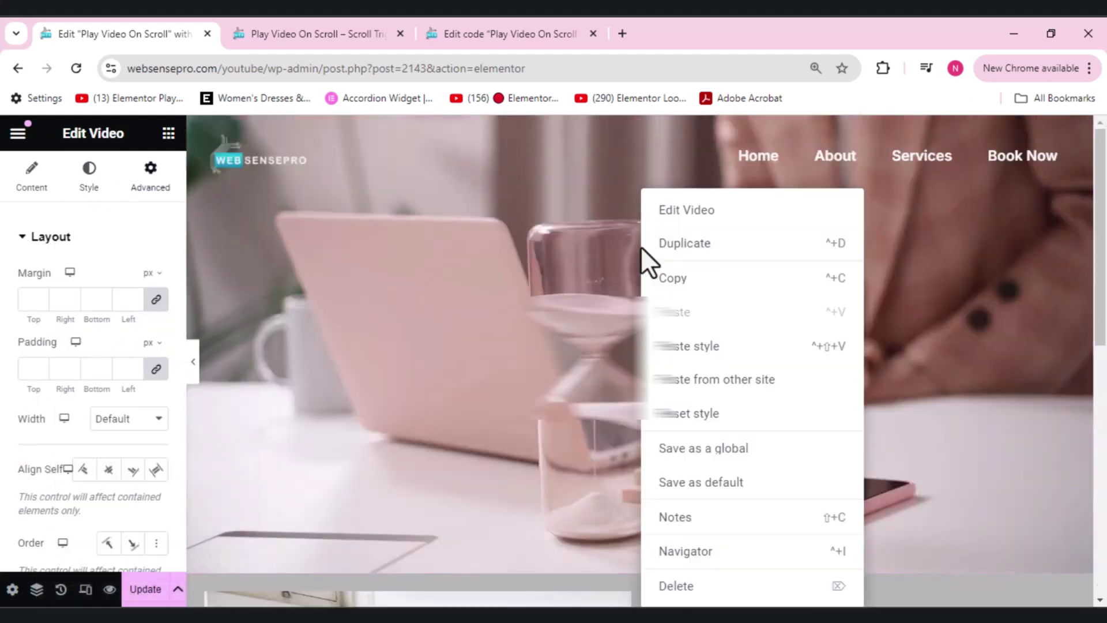
{"action": "left_click", "coordinate": [693, 553]}
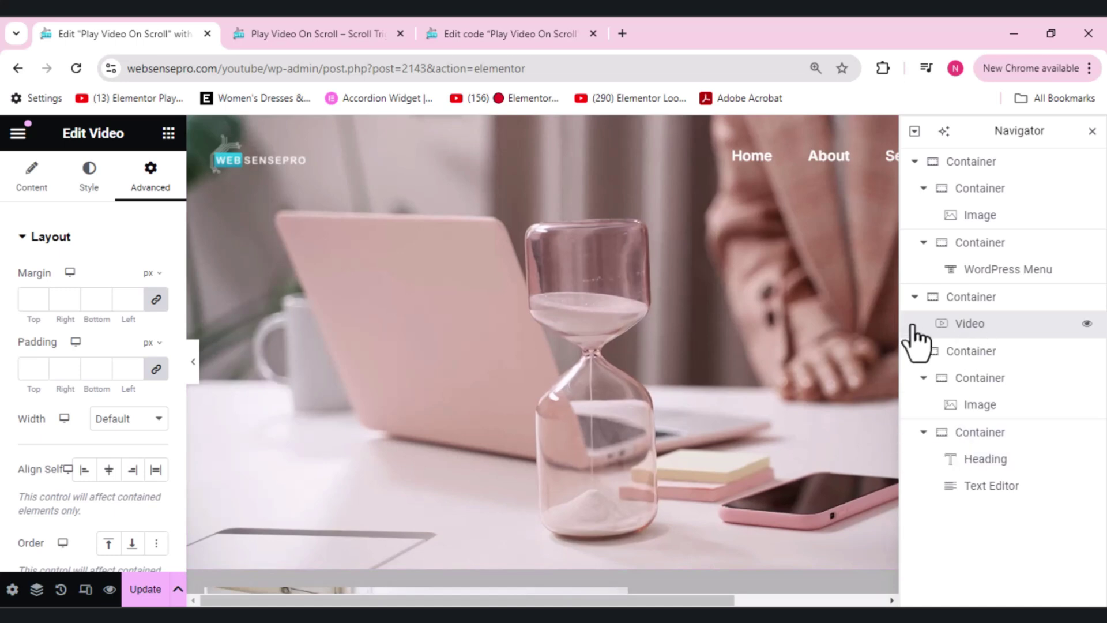
{"action": "left_click", "coordinate": [971, 304]}
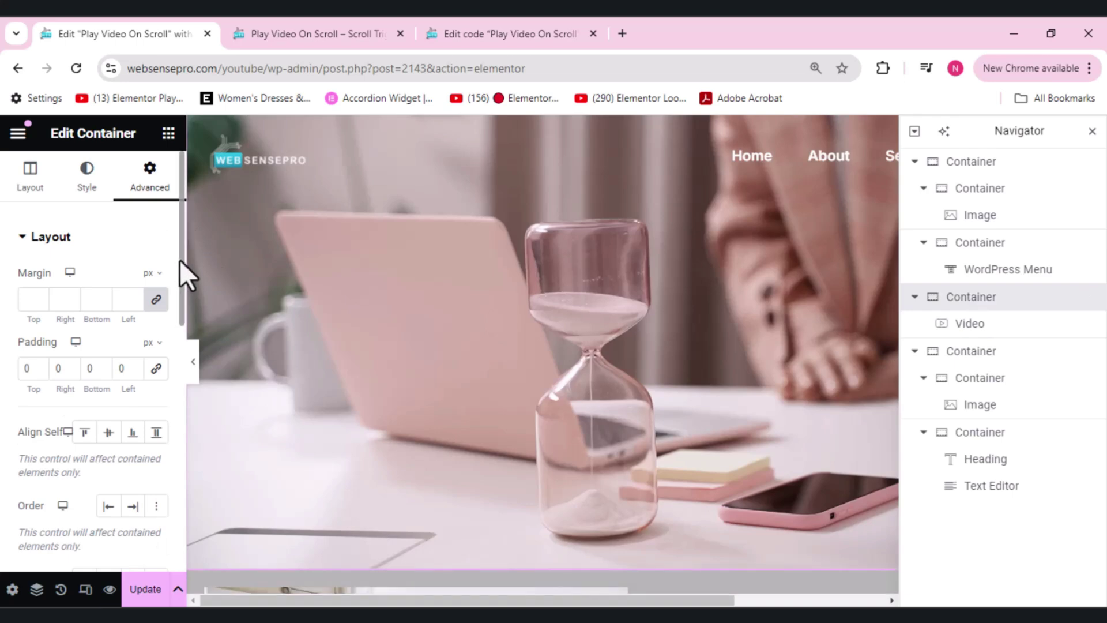
{"action": "left_click_drag", "start_coordinate": [179, 258], "coordinate": [181, 395]}
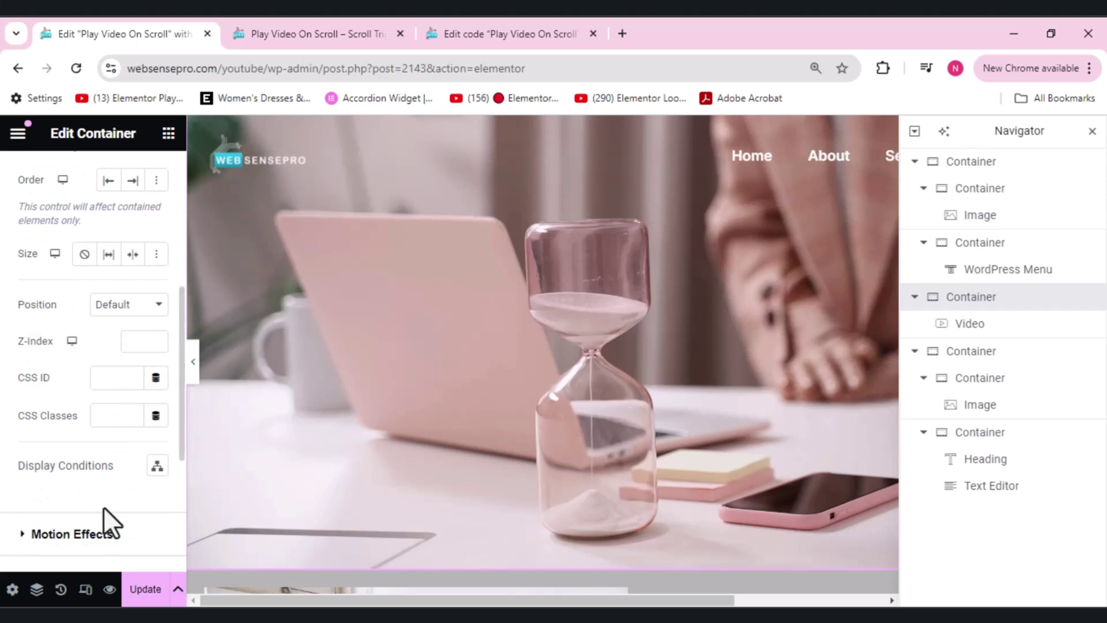
{"action": "left_click", "coordinate": [104, 536]}
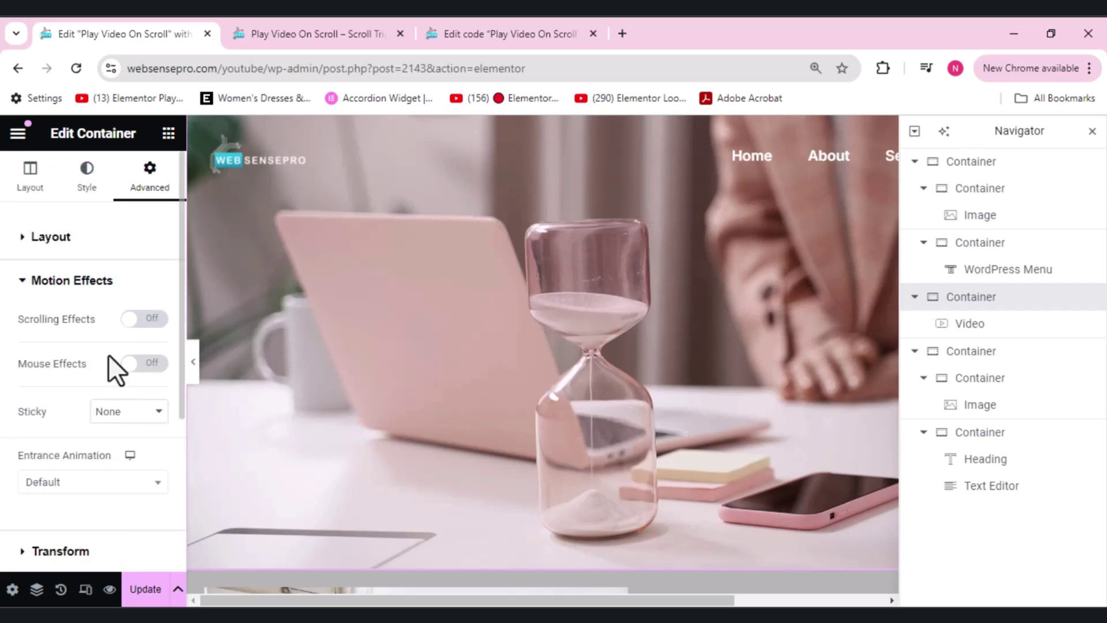
{"action": "left_click", "coordinate": [151, 411]}
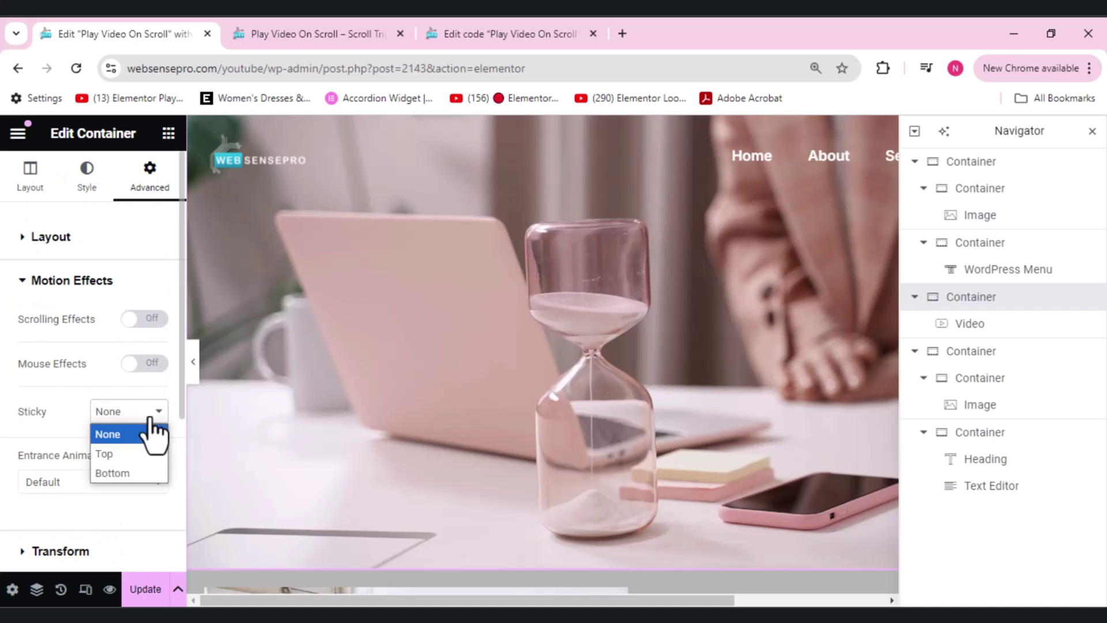
{"action": "left_click", "coordinate": [113, 454]}
{"action": "scroll", "coordinate": [113, 458], "scroll_direction": "down", "scroll_amount": 2}
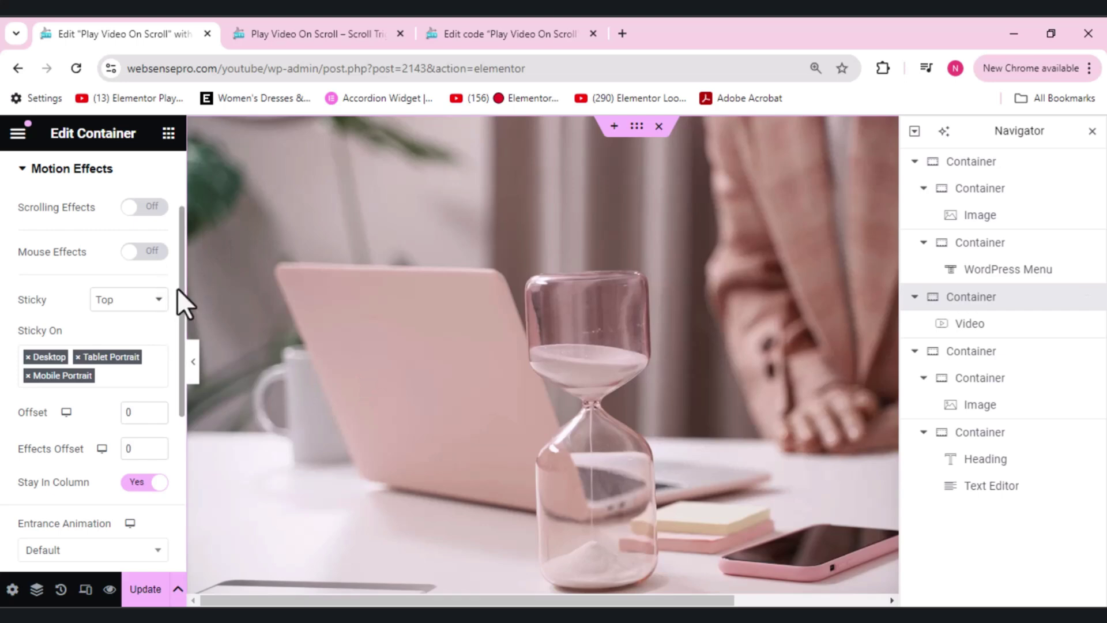
{"action": "scroll", "coordinate": [179, 289], "scroll_direction": "up", "scroll_amount": 3}
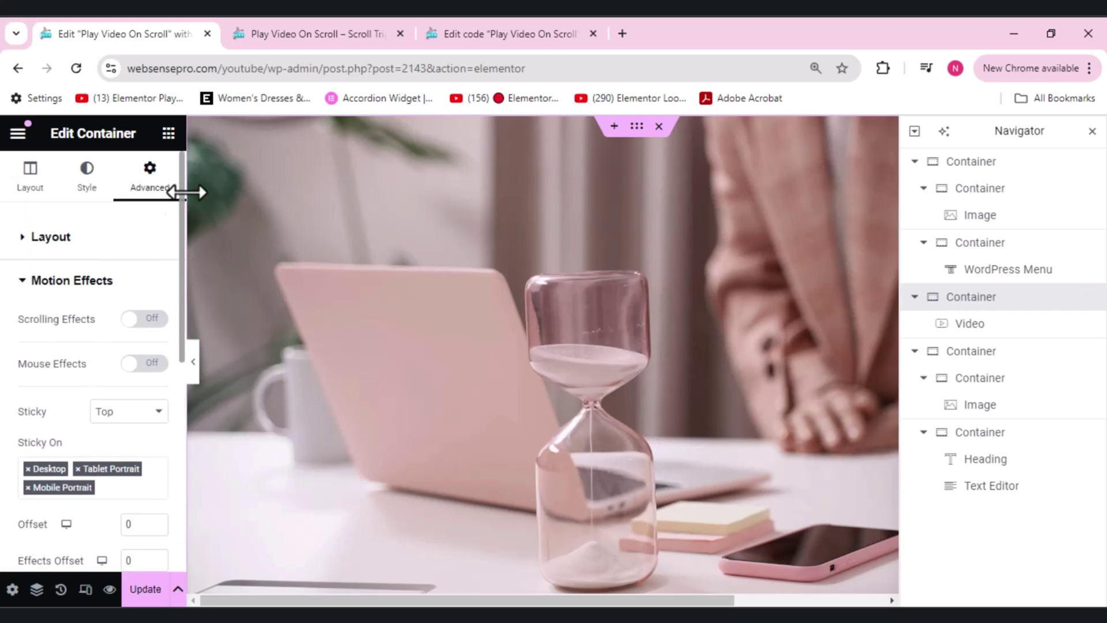
Set Z-Index 0 on the video container and Z-Index 1 on the image-and-heading container
{"action": "left_click", "coordinate": [73, 240]}
{"action": "scroll", "coordinate": [94, 452], "scroll_direction": "down", "scroll_amount": 4}
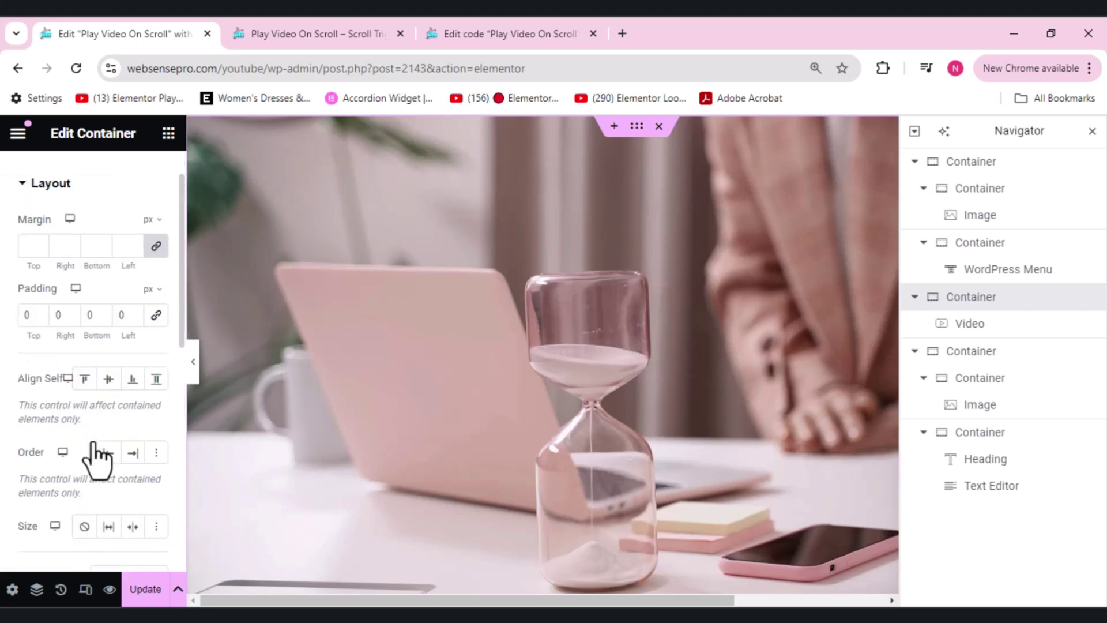
{"action": "scroll", "coordinate": [95, 460], "scroll_direction": "down", "scroll_amount": 1}
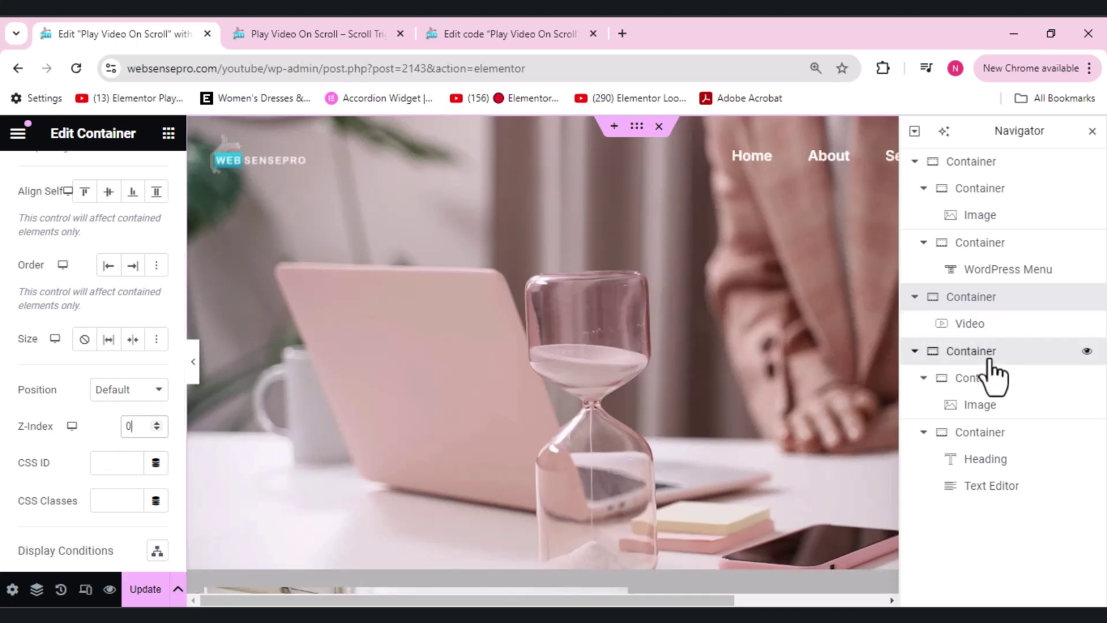
{"action": "left_click", "coordinate": [700, 591]}
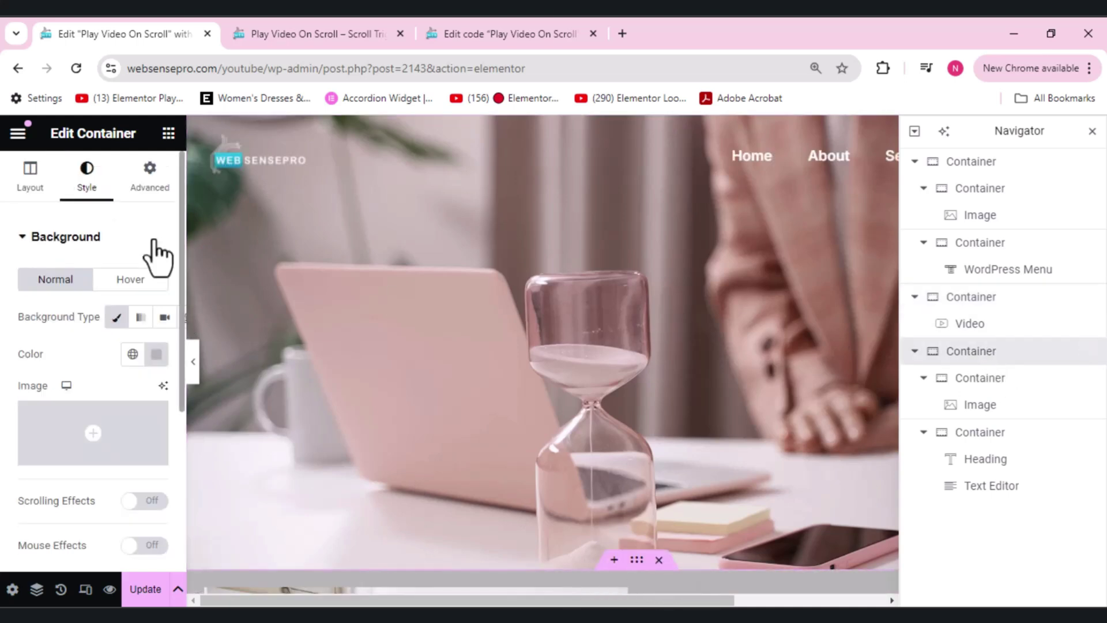
{"action": "left_click", "coordinate": [148, 173]}
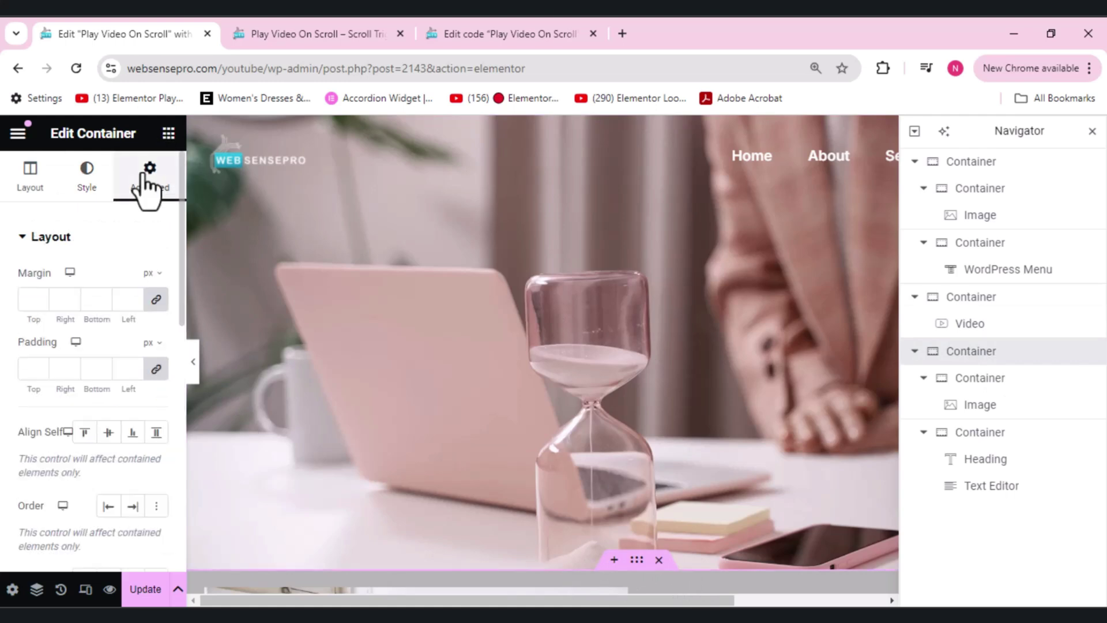
{"action": "scroll", "coordinate": [147, 191], "scroll_direction": "down", "scroll_amount": 5}
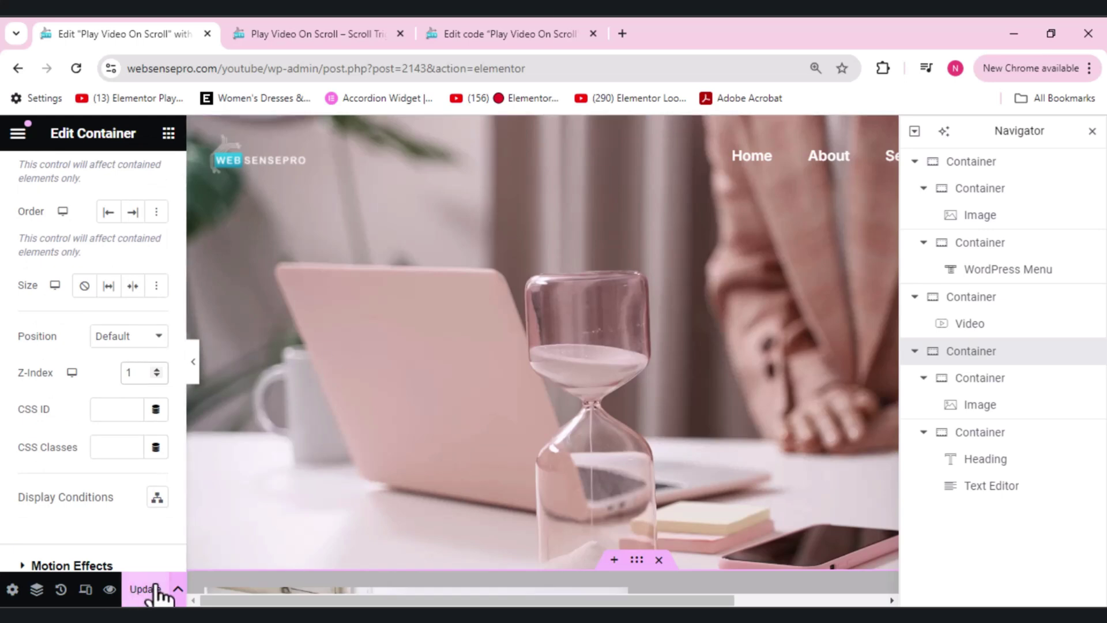
Preview the page and scroll up and down to check the sticky video scrubs before the grey section covers it
{"action": "left_click", "coordinate": [110, 589]}
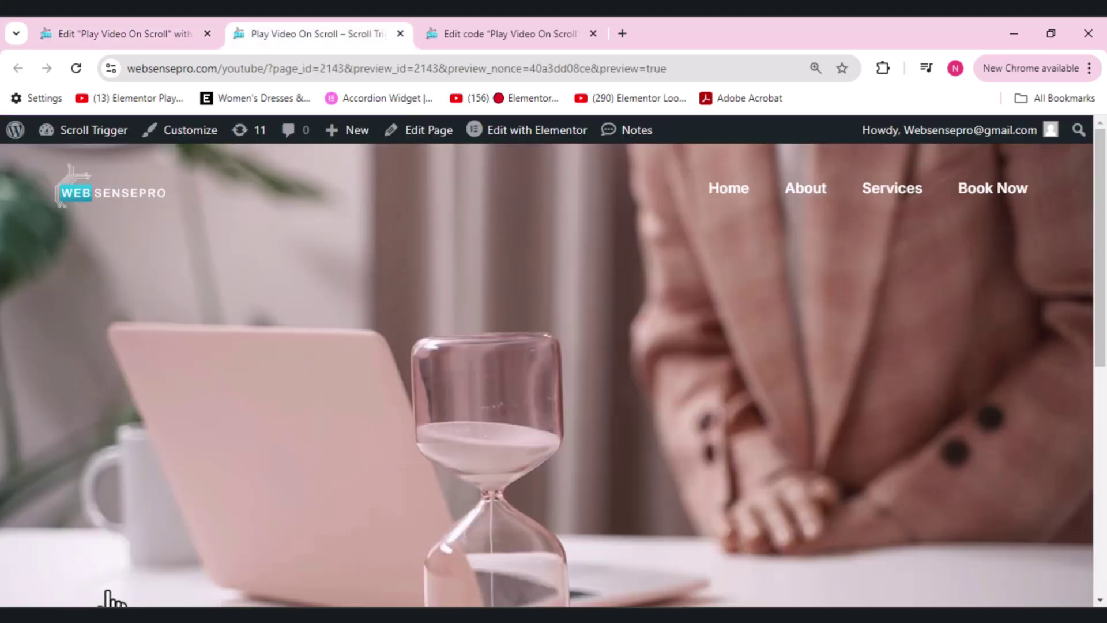
{"action": "scroll", "coordinate": [111, 600], "scroll_direction": "down", "scroll_amount": 5}
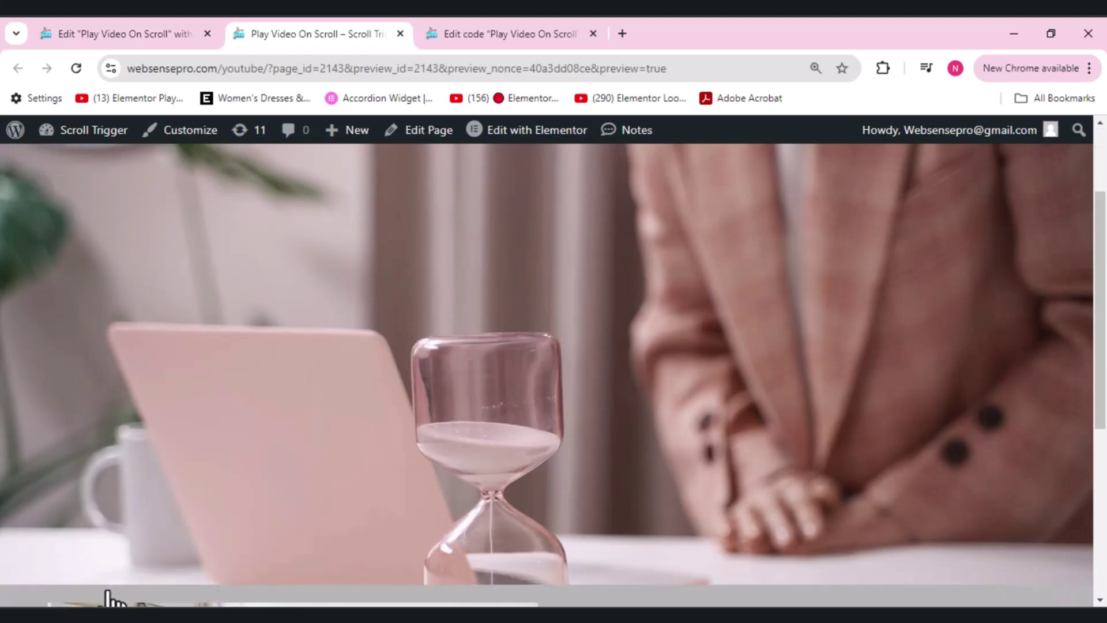
{"action": "scroll", "coordinate": [111, 600], "scroll_direction": "down", "scroll_amount": 1}
{"action": "scroll", "coordinate": [110, 600], "scroll_direction": "up", "scroll_amount": 6}
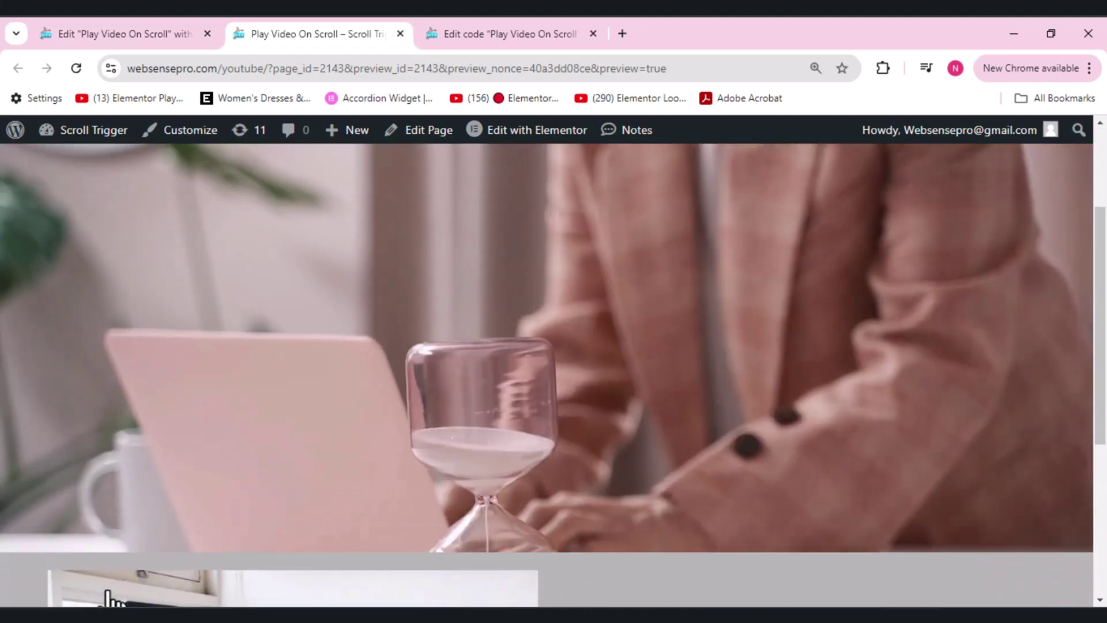
{"action": "scroll", "coordinate": [111, 600], "scroll_direction": "down", "scroll_amount": 5}
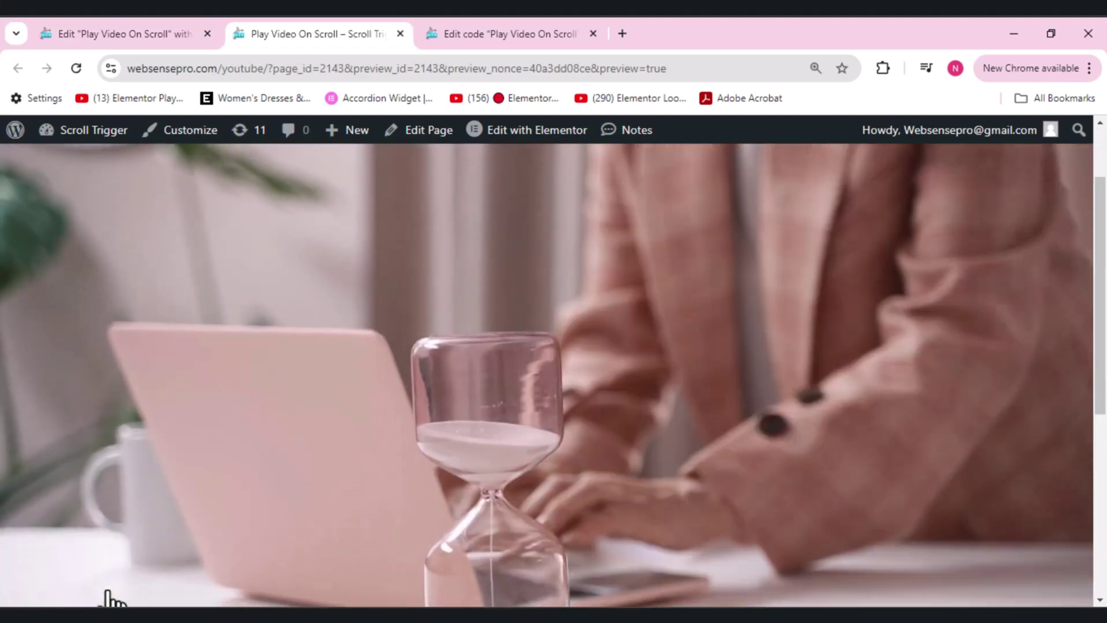
{"action": "scroll", "coordinate": [111, 600], "scroll_direction": "down", "scroll_amount": 4}
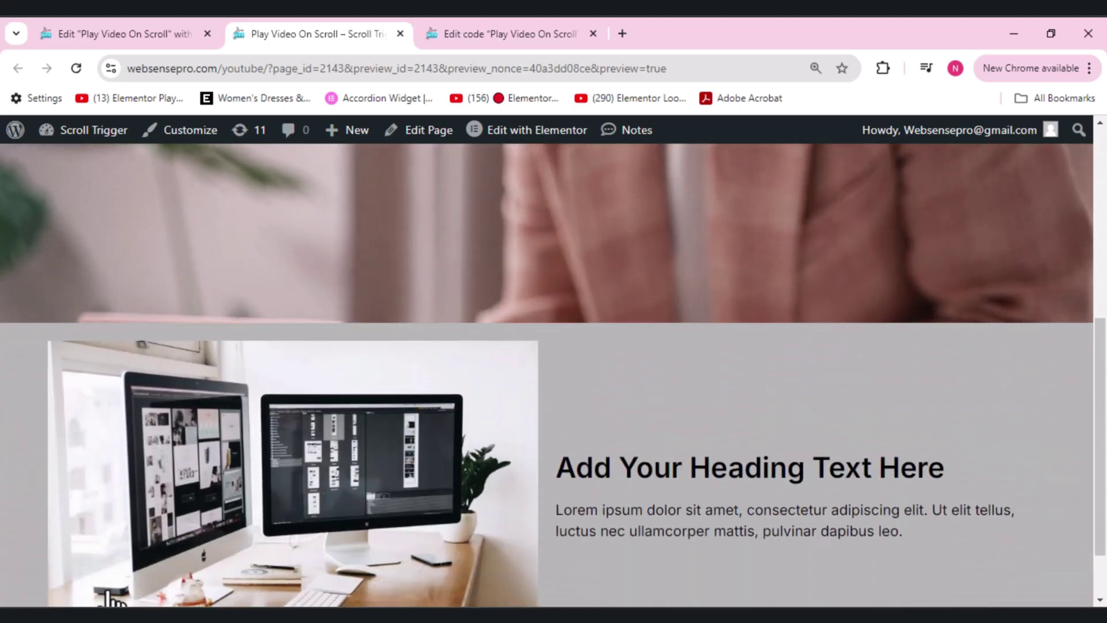
{"action": "scroll", "coordinate": [110, 599], "scroll_direction": "up", "scroll_amount": 5}
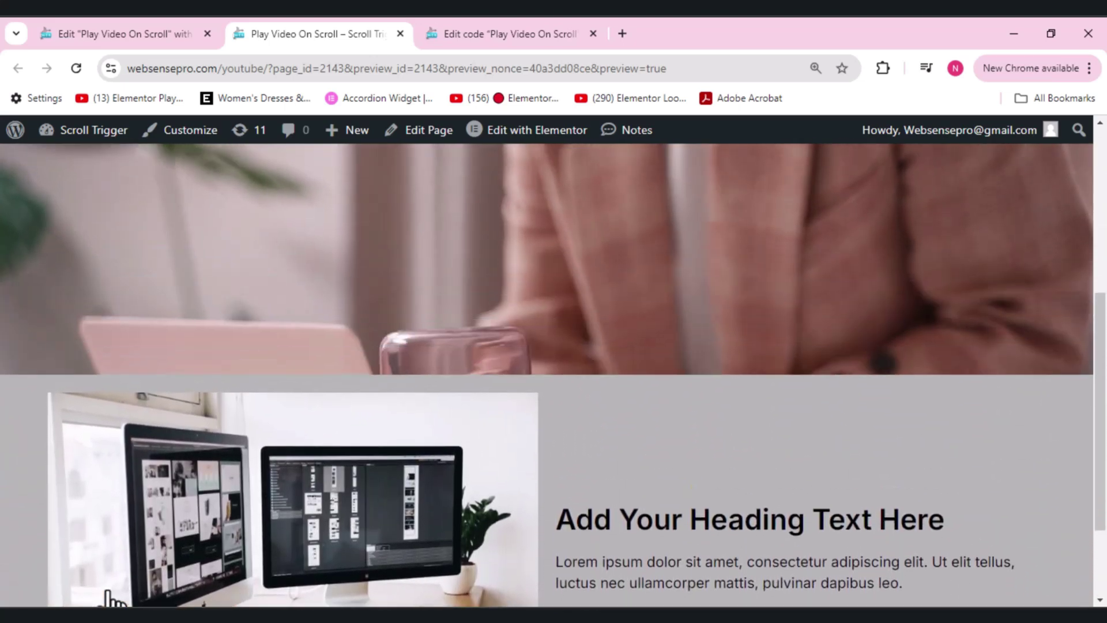
{"action": "scroll", "coordinate": [111, 599], "scroll_direction": "up", "scroll_amount": 5}
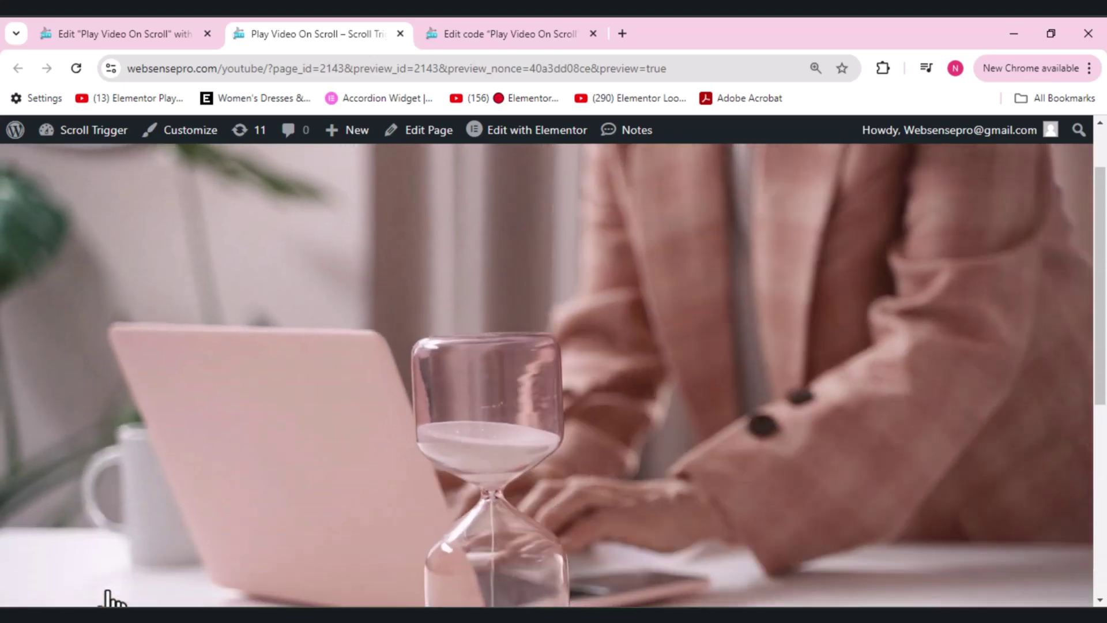
{"action": "scroll", "coordinate": [110, 600], "scroll_direction": "down", "scroll_amount": 4}
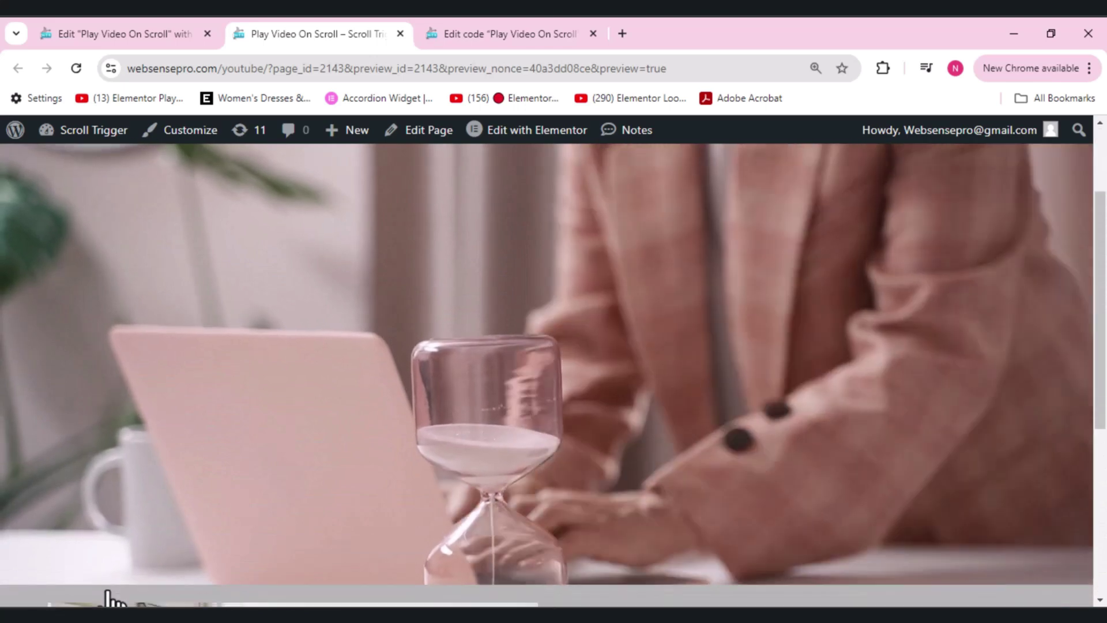
{"action": "scroll", "coordinate": [111, 600], "scroll_direction": "up", "scroll_amount": 4}
{"action": "scroll", "coordinate": [111, 600], "scroll_direction": "up", "scroll_amount": 1}
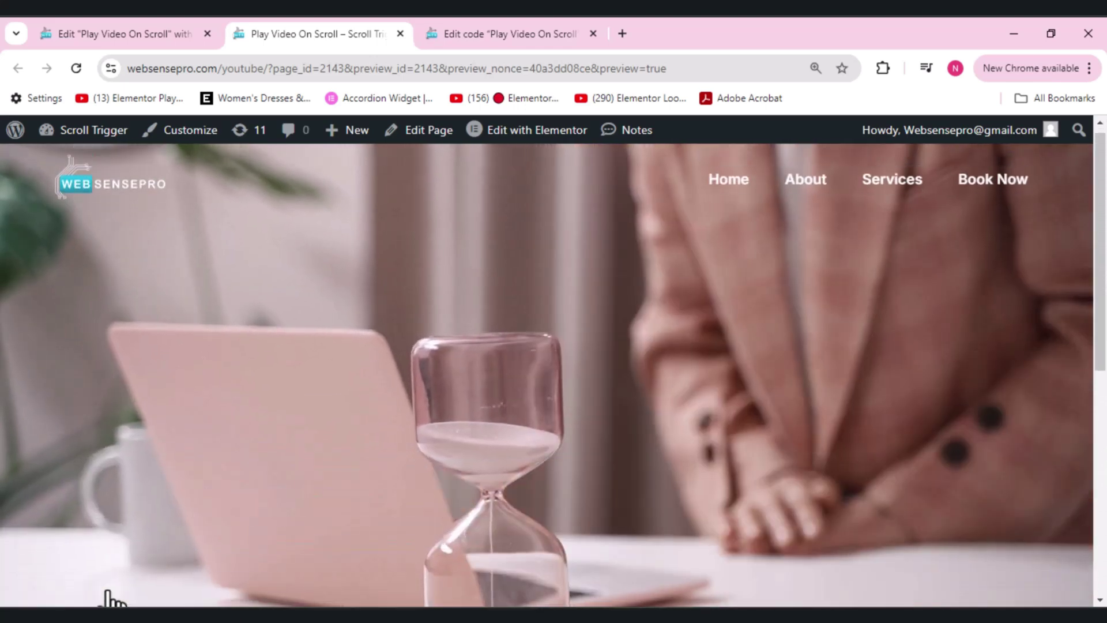
{"action": "scroll", "coordinate": [111, 600], "scroll_direction": "down", "scroll_amount": 3}
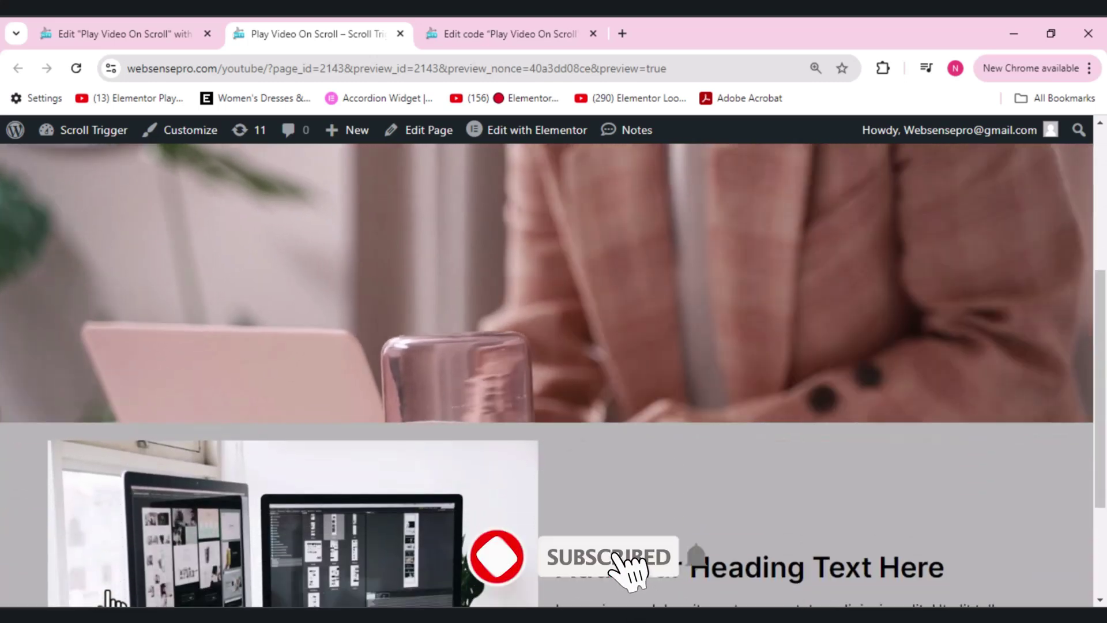
{"action": "scroll", "coordinate": [110, 601], "scroll_direction": "down", "scroll_amount": 2}
{"action": "scroll", "coordinate": [110, 601], "scroll_direction": "up", "scroll_amount": 2}
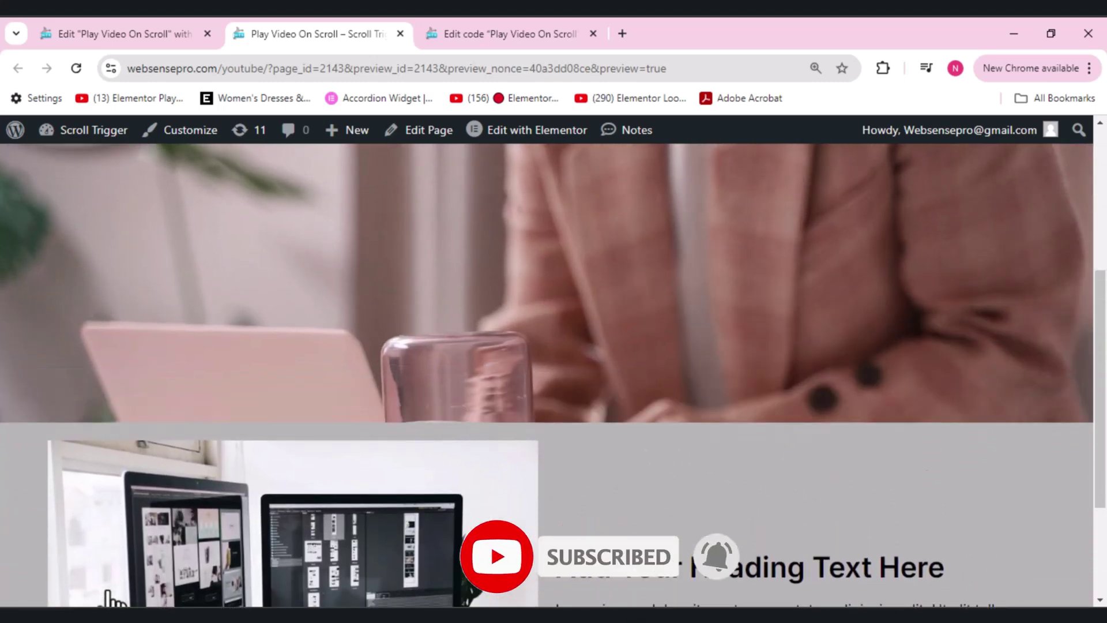
{"action": "scroll", "coordinate": [111, 600], "scroll_direction": "up", "scroll_amount": 3}
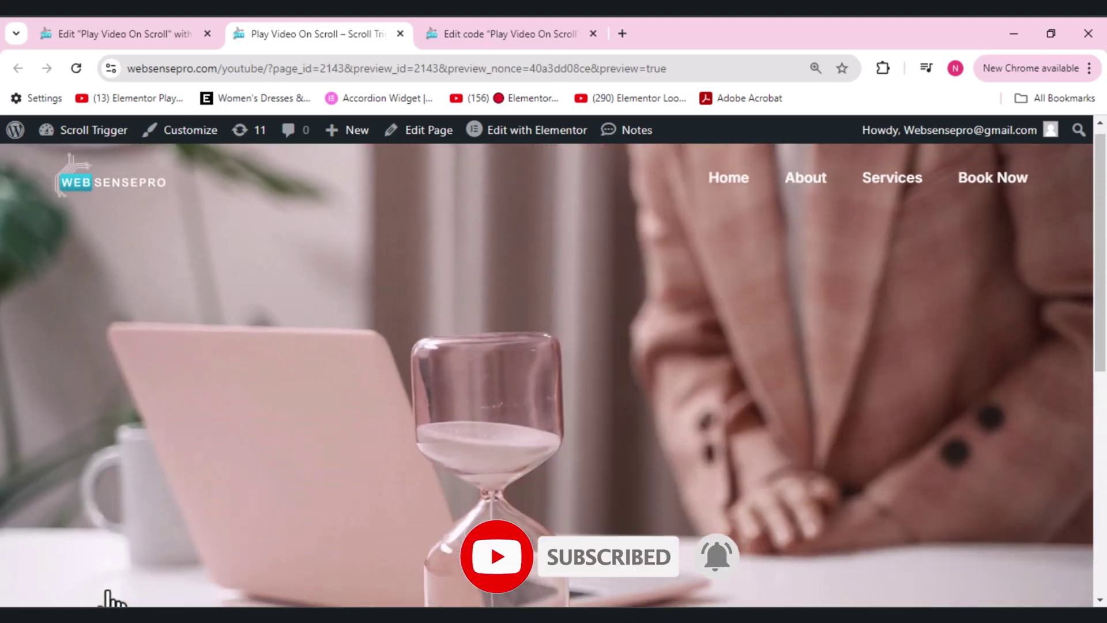
{"action": "scroll", "coordinate": [109, 600], "scroll_direction": "down", "scroll_amount": 4}
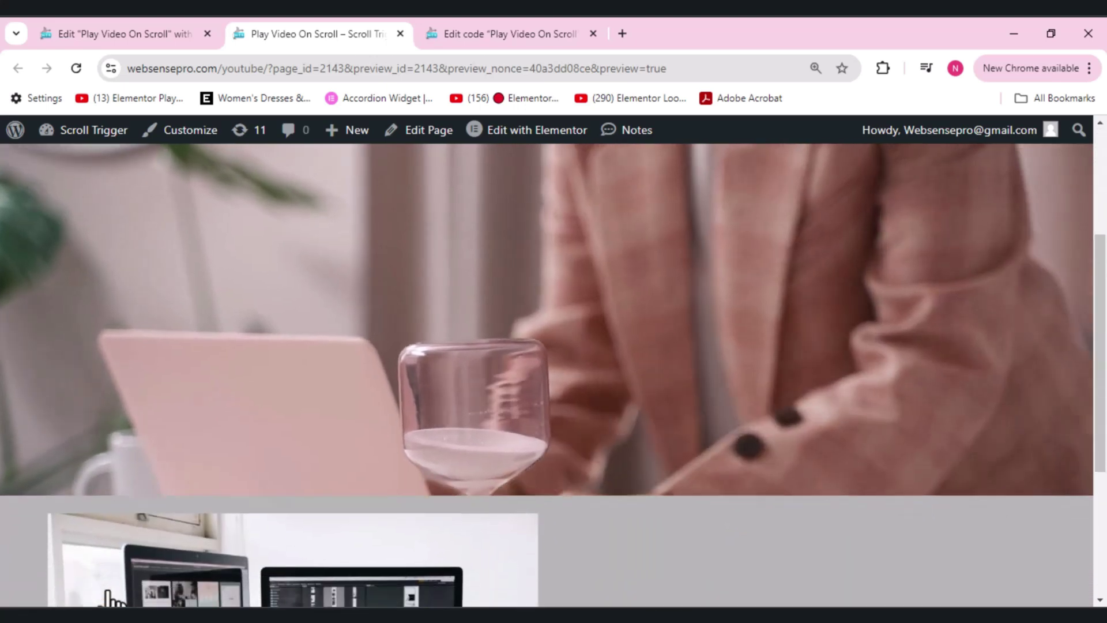
{"action": "scroll", "coordinate": [110, 599], "scroll_direction": "down", "scroll_amount": 3}
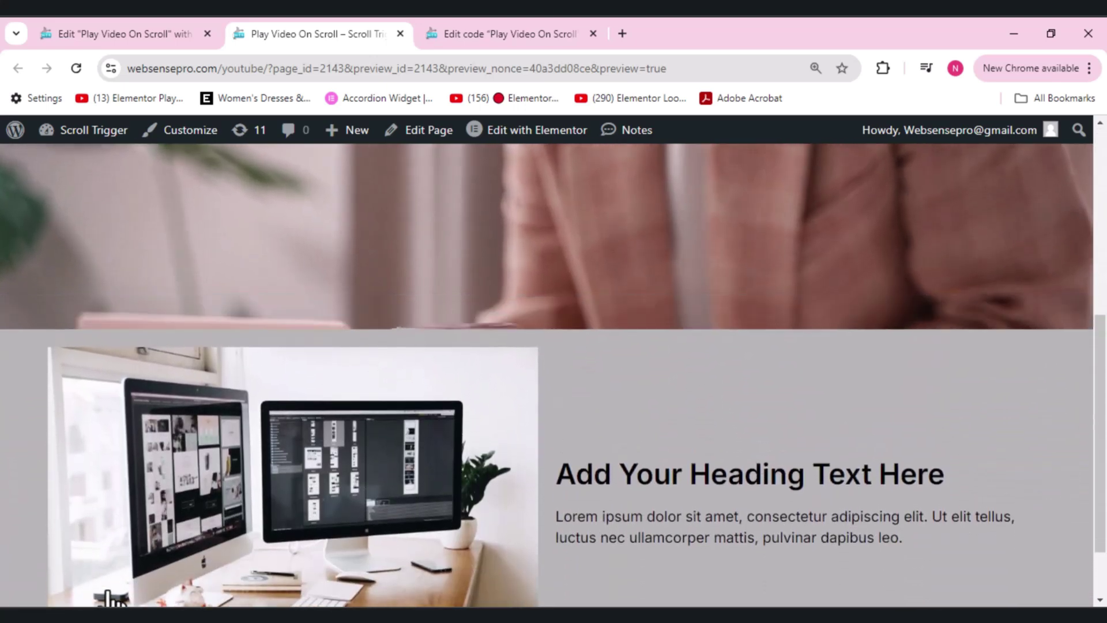